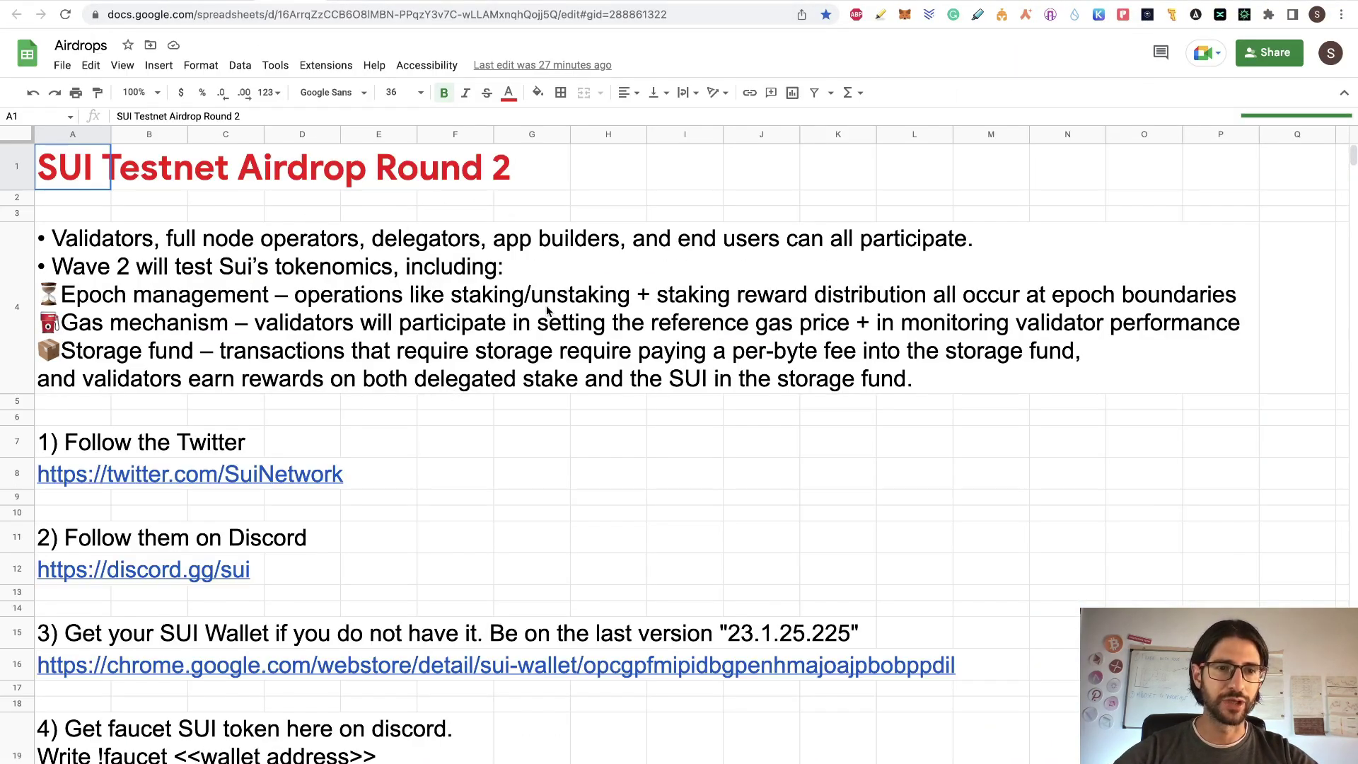
Review the SUI Testnet Airdrop Round 2 instructions in the Airdrops sheet, from following Twitter through minting a Wizzard
scroll(549, 447, down, 4)
scroll(549, 449, down, 3)
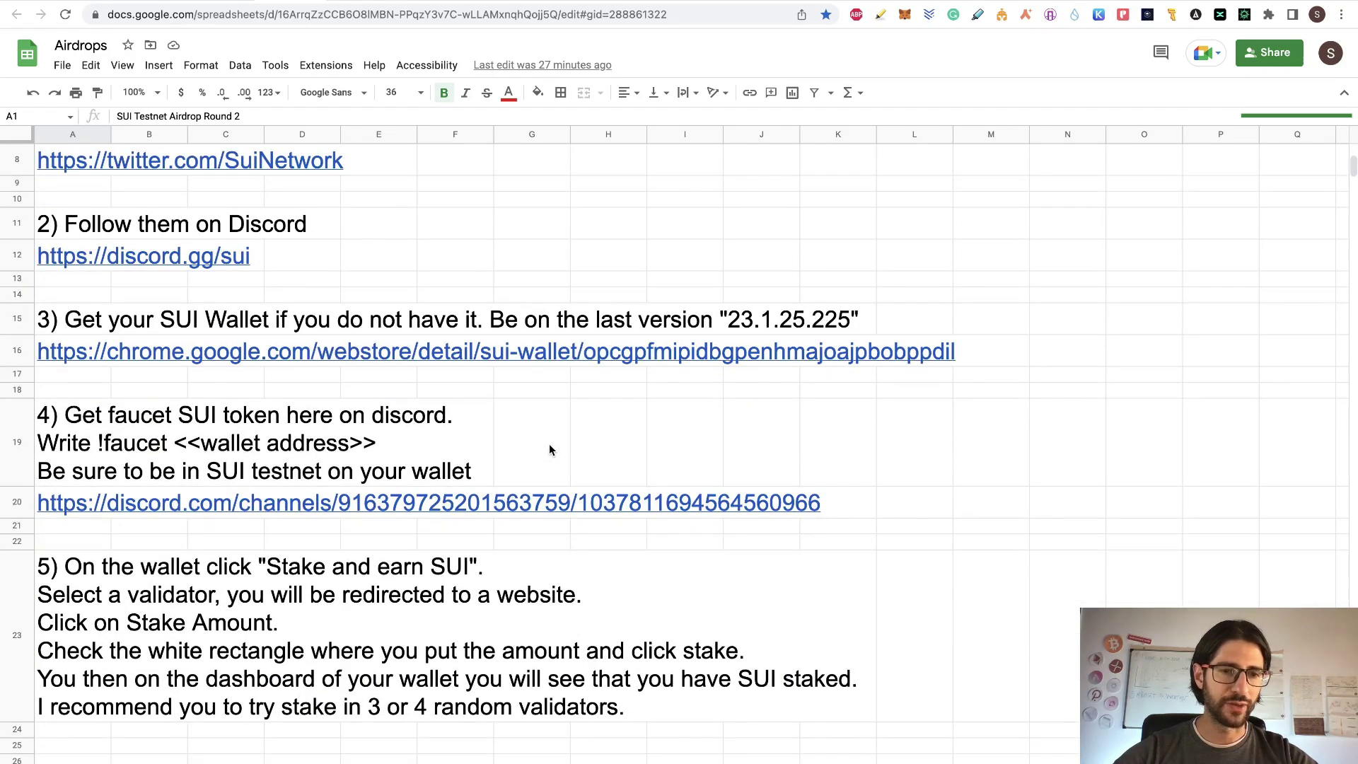
scroll(549, 444, down, 3)
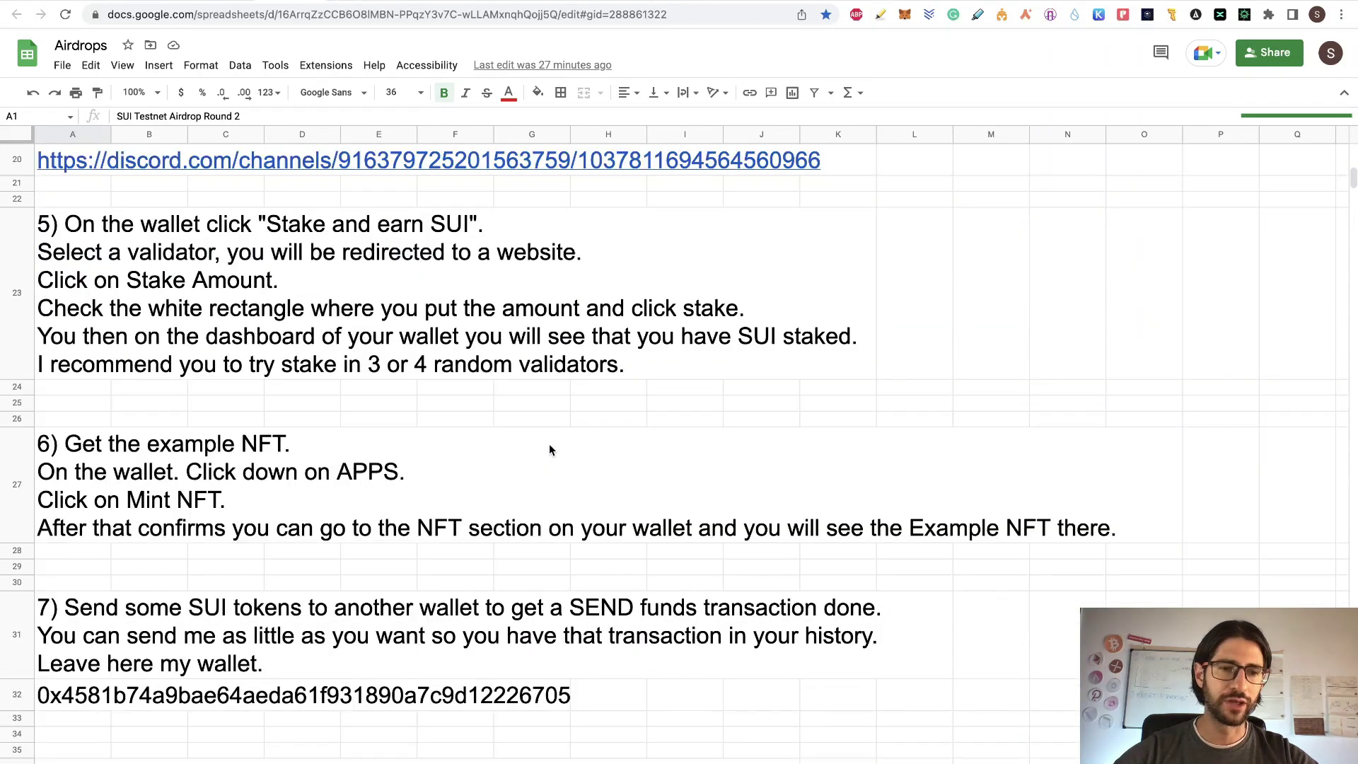
scroll(549, 443, down, 4)
scroll(548, 444, down, 6)
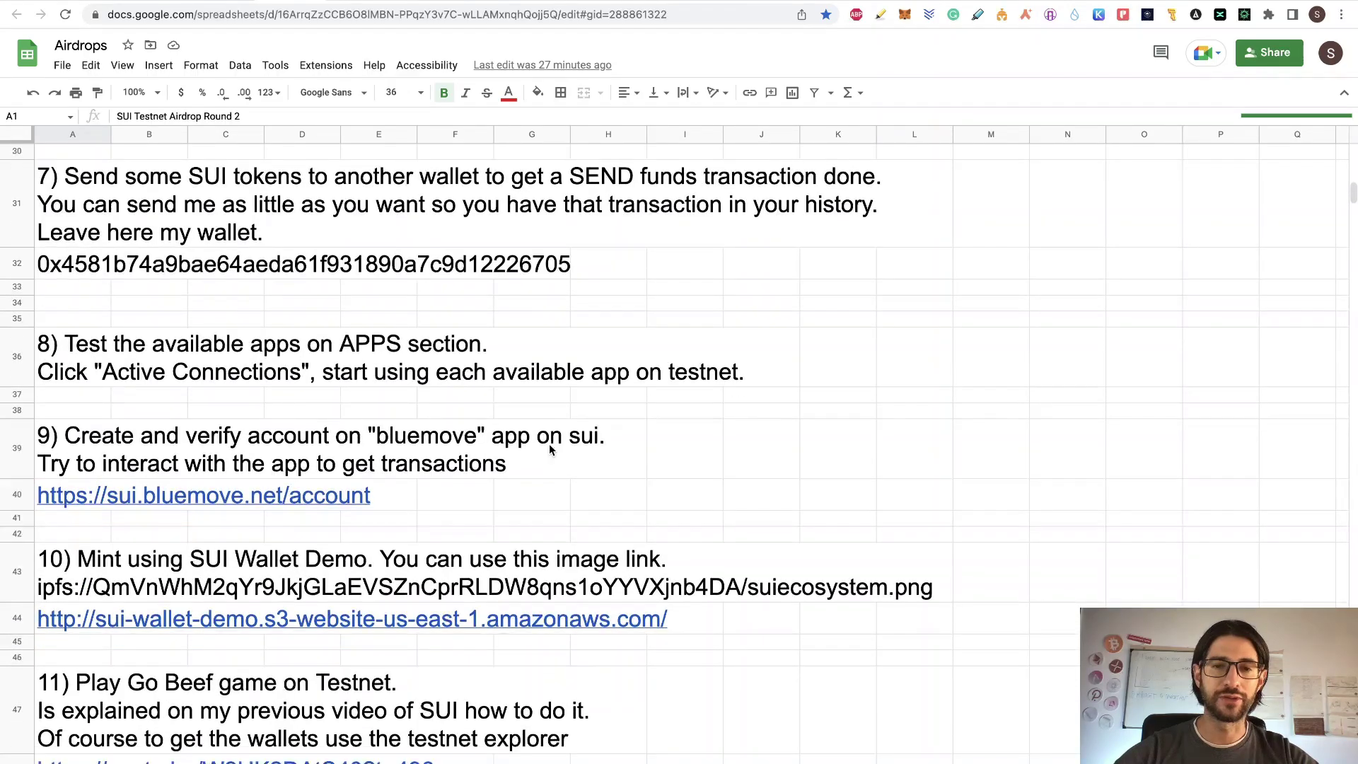
scroll(550, 449, down, 3)
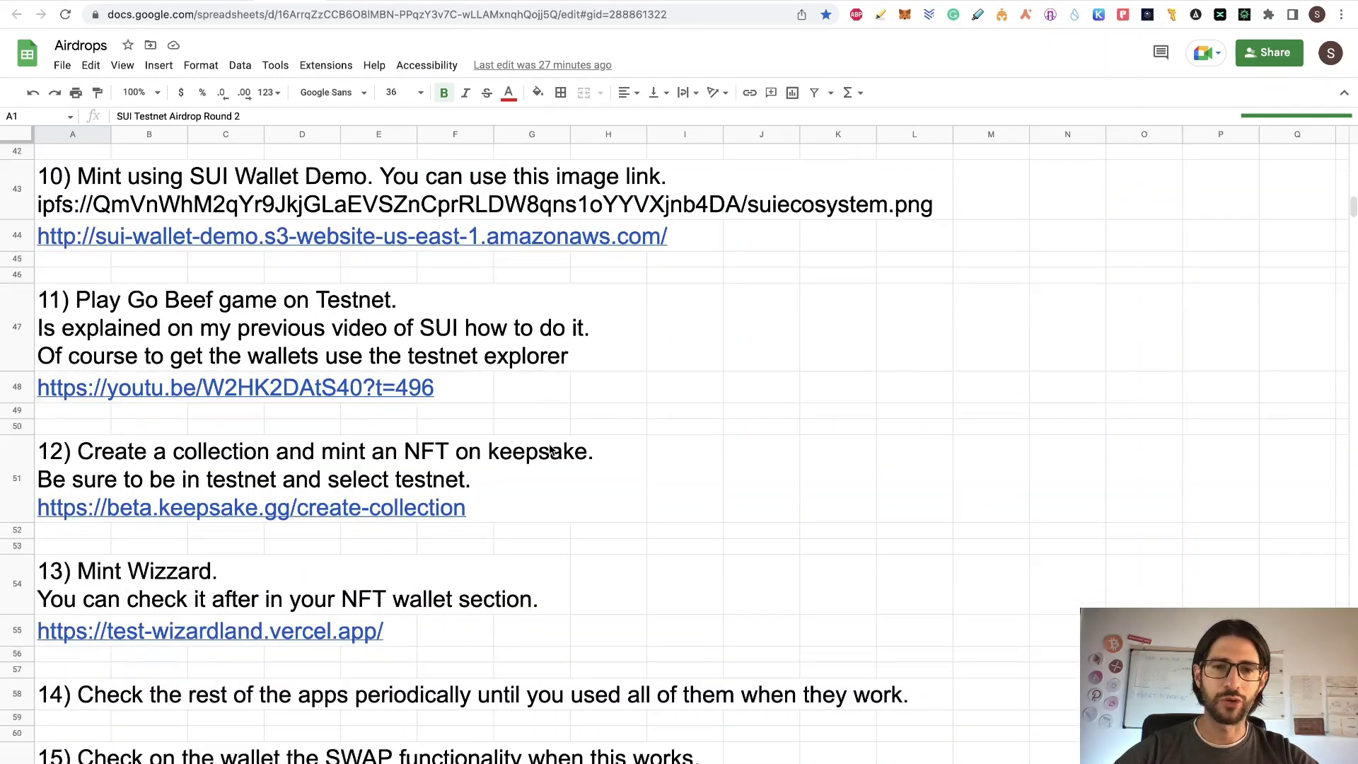
scroll(550, 449, up, 5)
scroll(550, 450, up, 15)
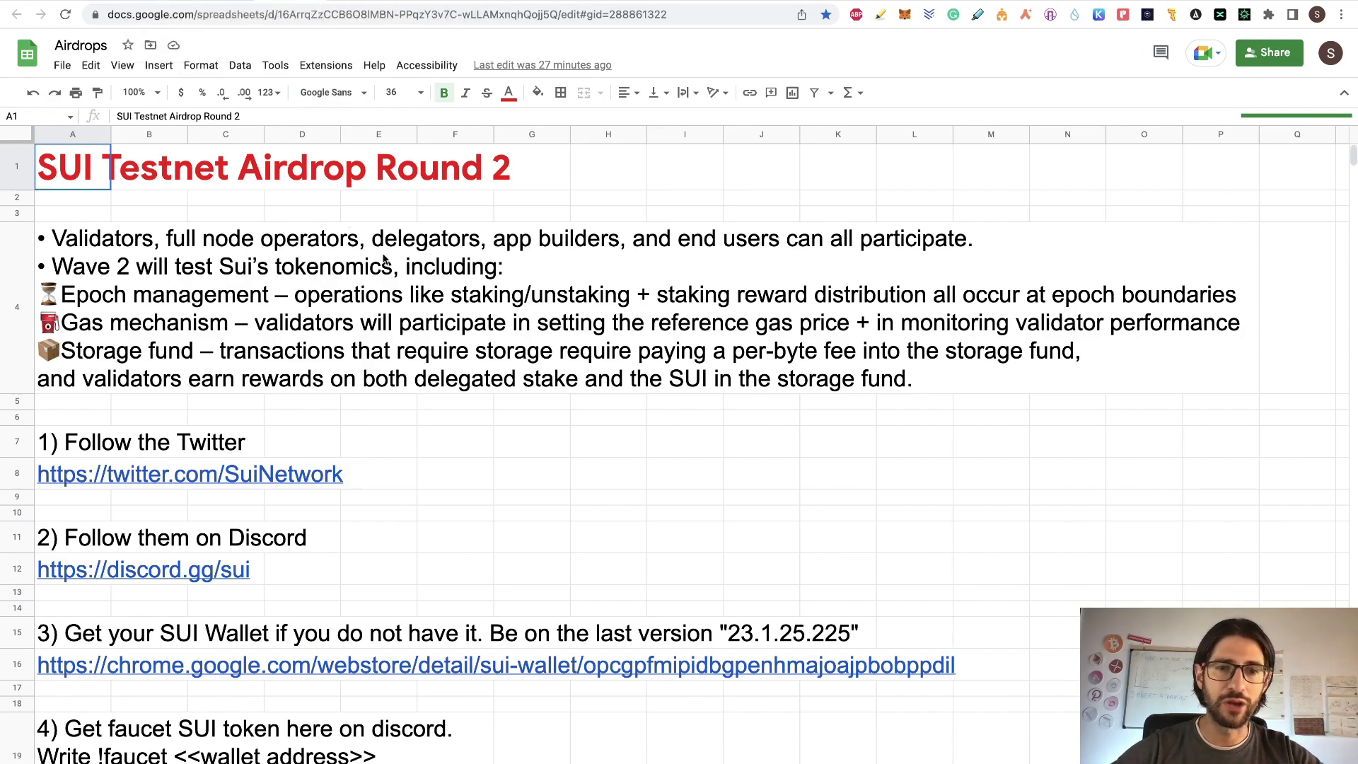
Switch to the Crypto Currency State subscriptions page and review the Discord and APP + Discord subscription offers
click(187, 3)
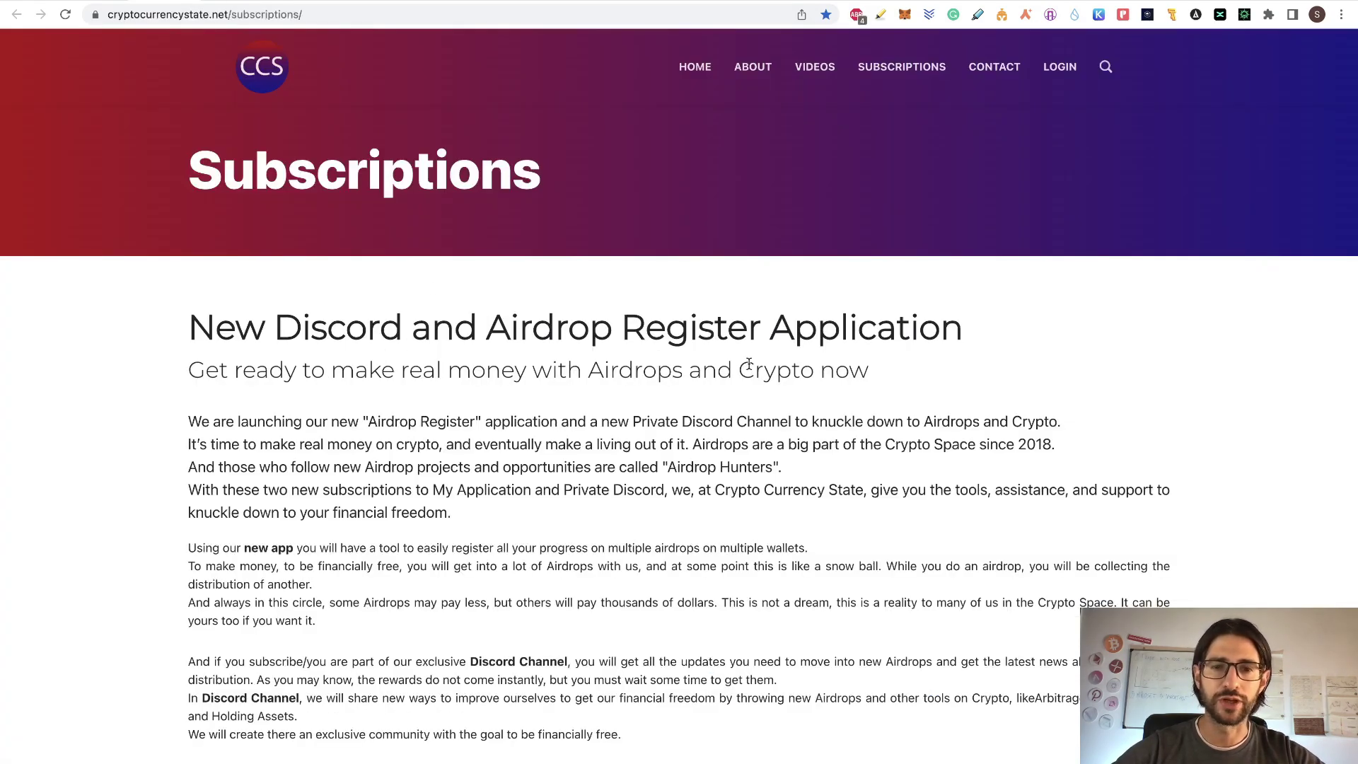
scroll(646, 364, down, 7)
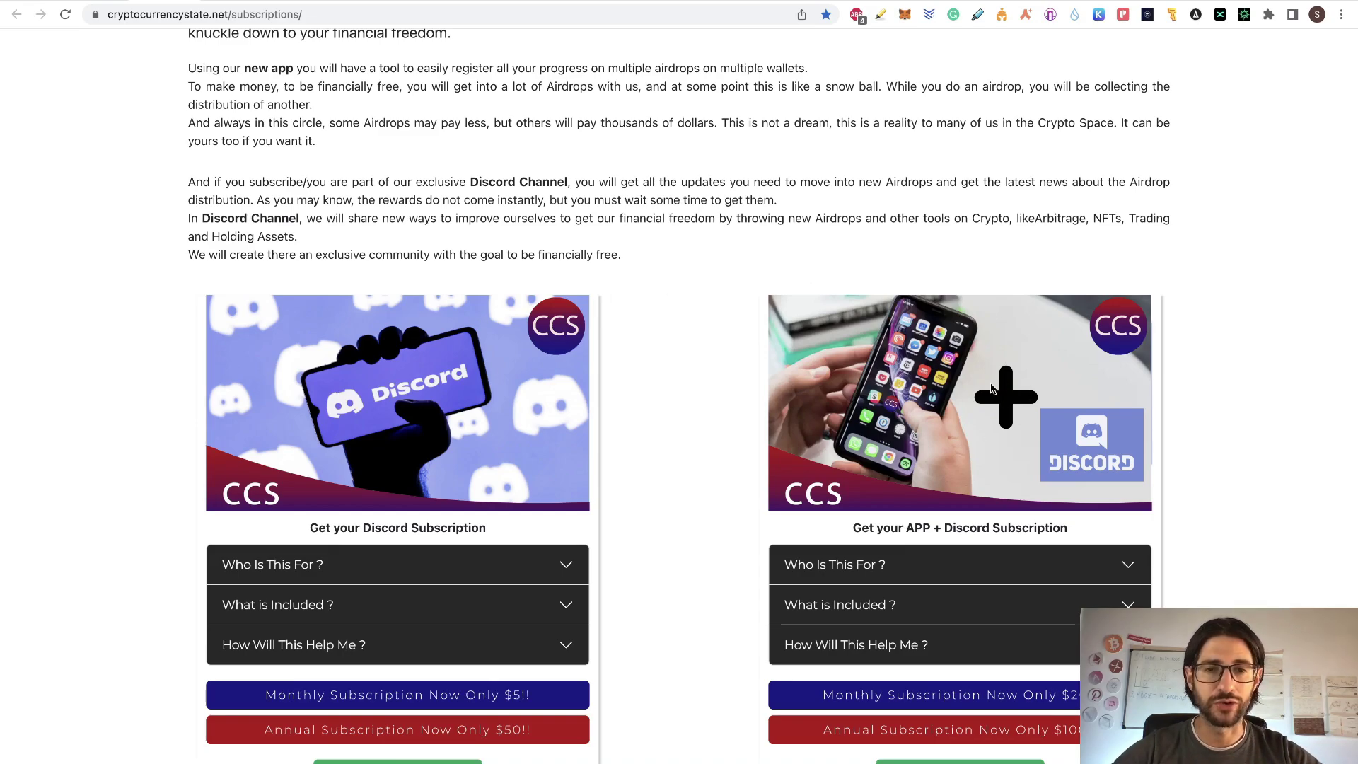
scroll(703, 410, down, 7)
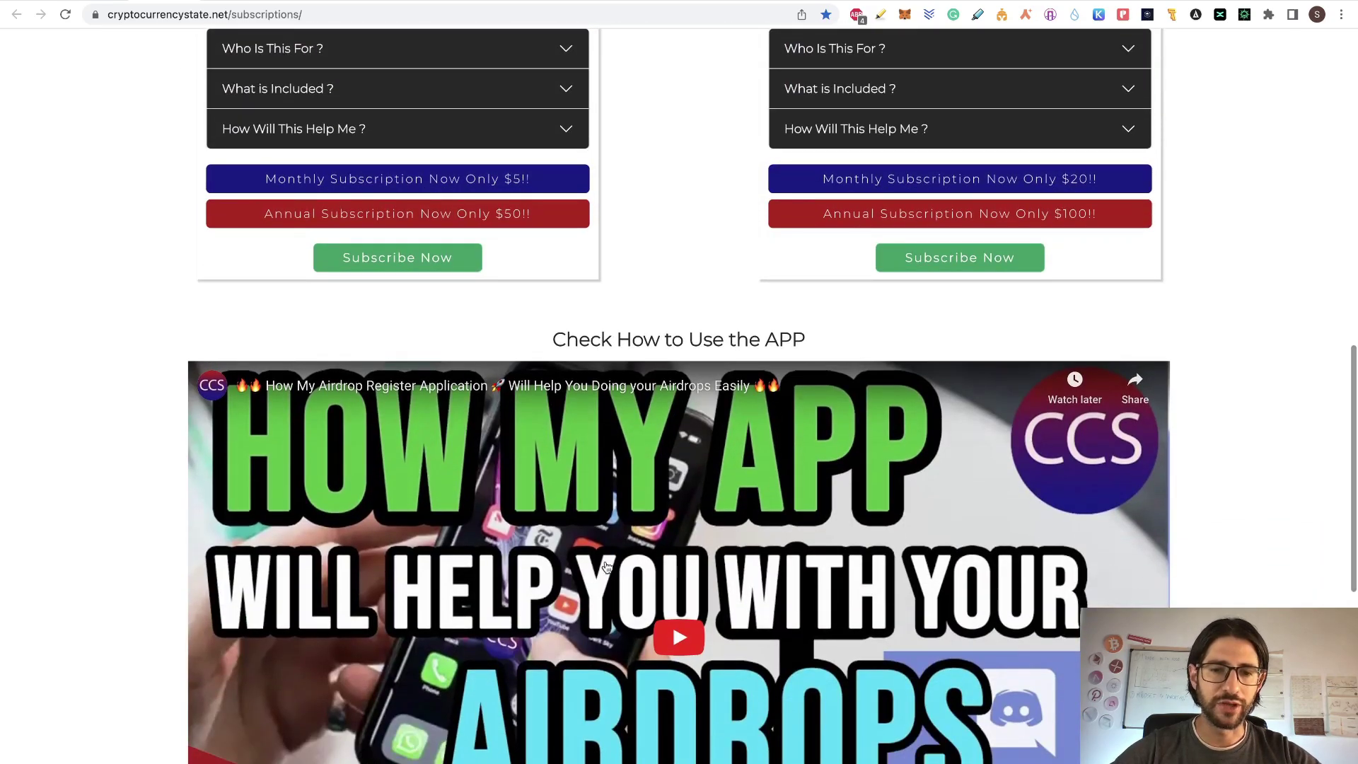
scroll(672, 177, up, 4)
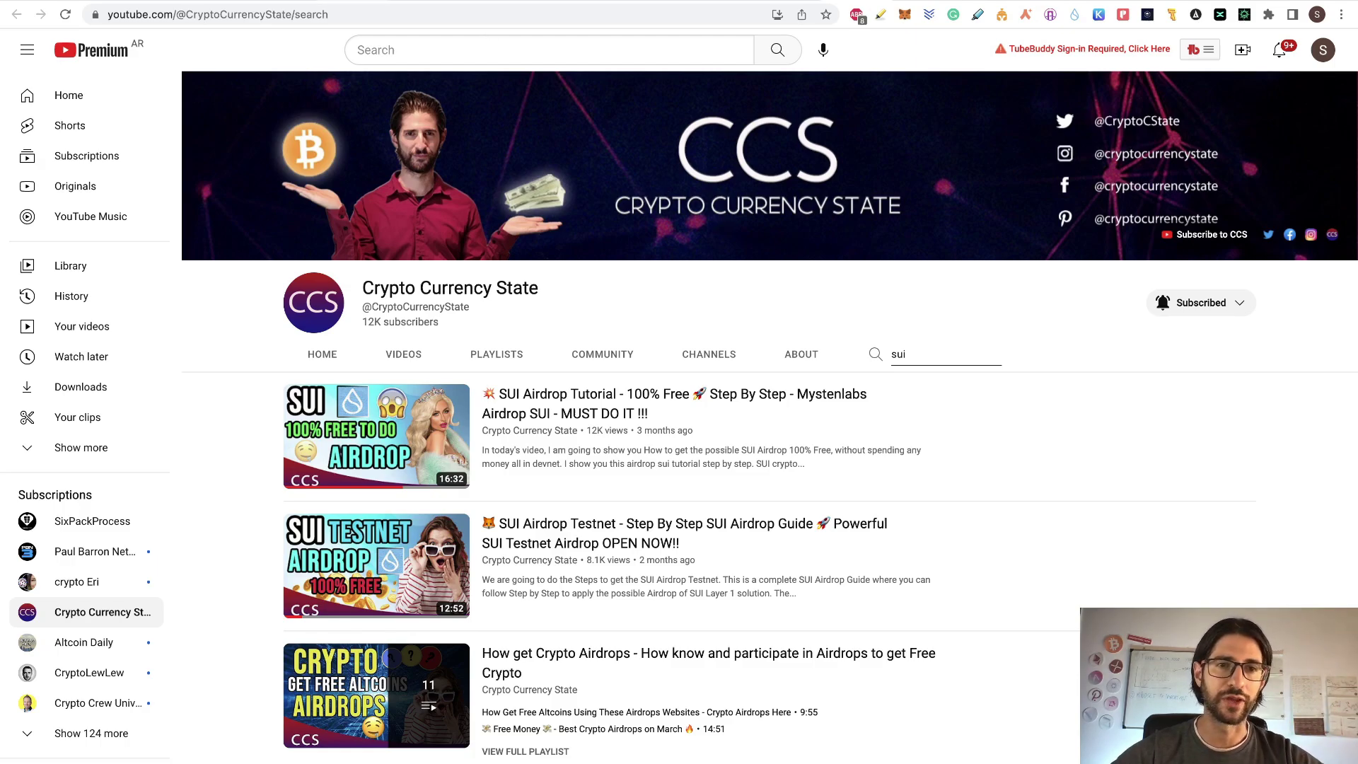
View the Sui Testnet Wave 2 announcement thread on Twitter and skim the Airdrops sheet down to its official links
click(396, 2)
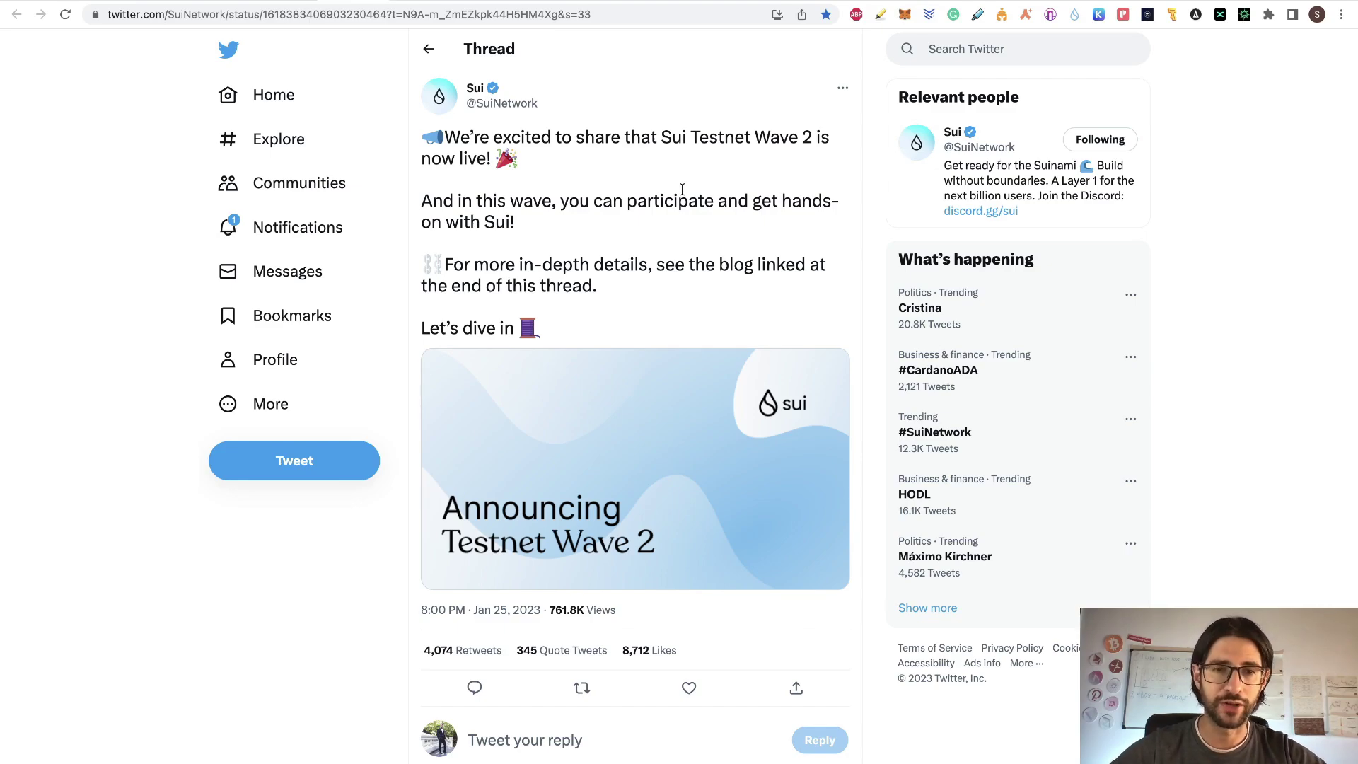
key(ctrl+Tab)
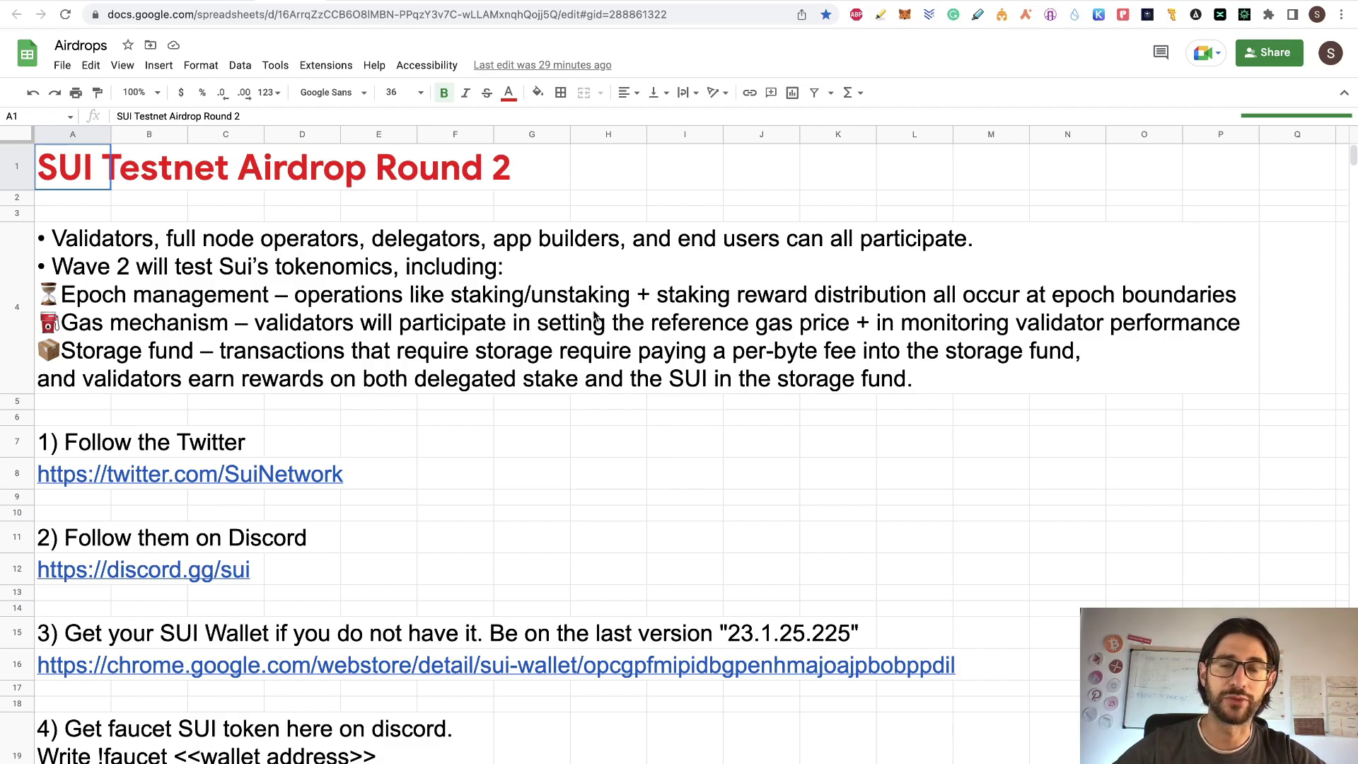
scroll(834, 311, down, 20)
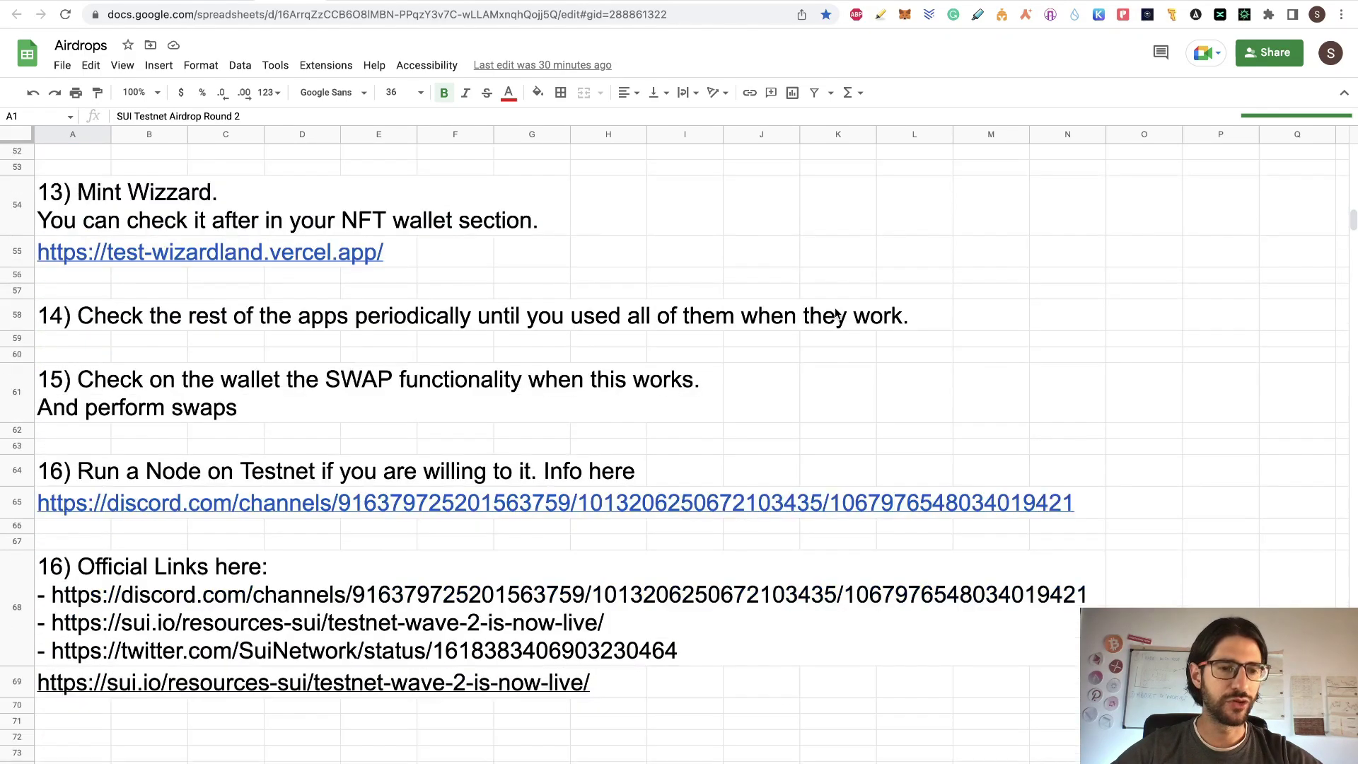
scroll(835, 314, up, 20)
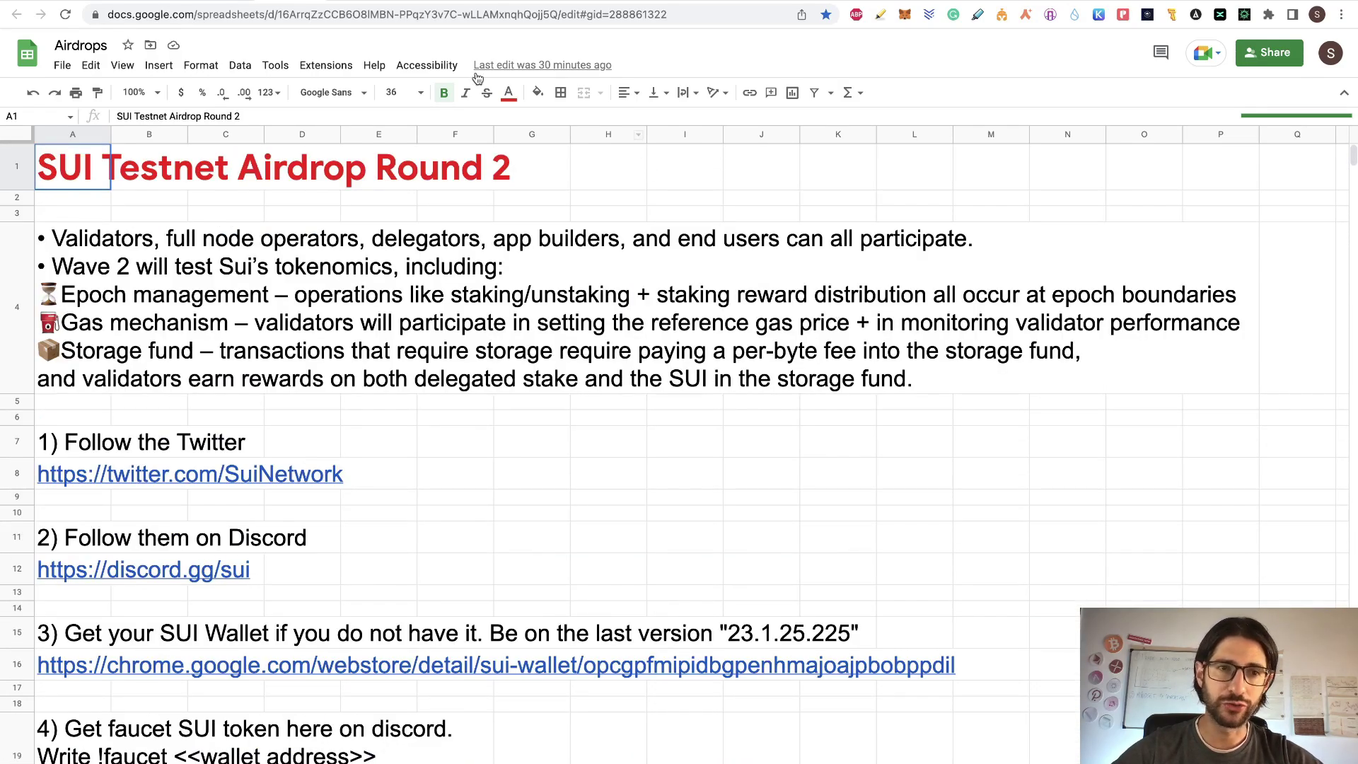
Return to the subscriptions page and examine the app description, both subscription plans and the video on using the app
key(ctrl+Tab)
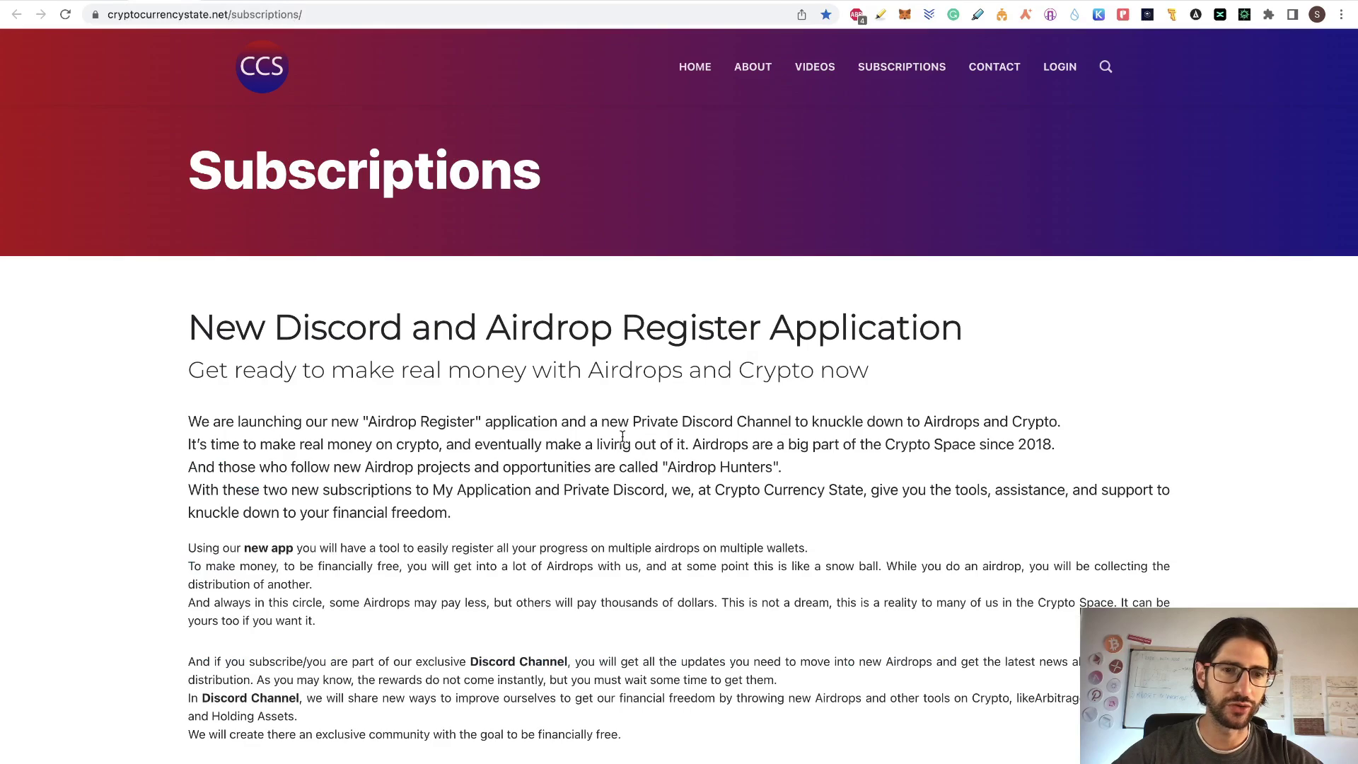
scroll(621, 441, down, 6)
scroll(714, 411, down, 10)
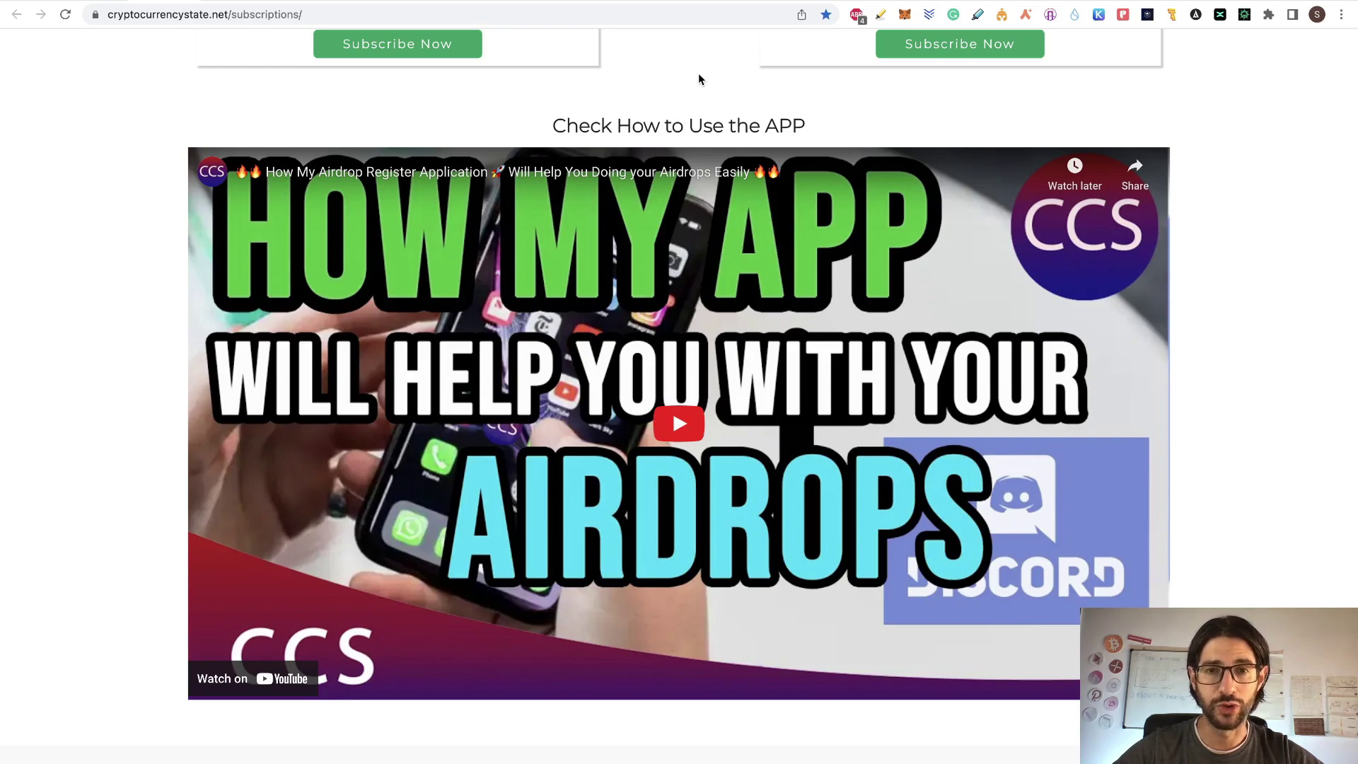
scroll(698, 75, up, 10)
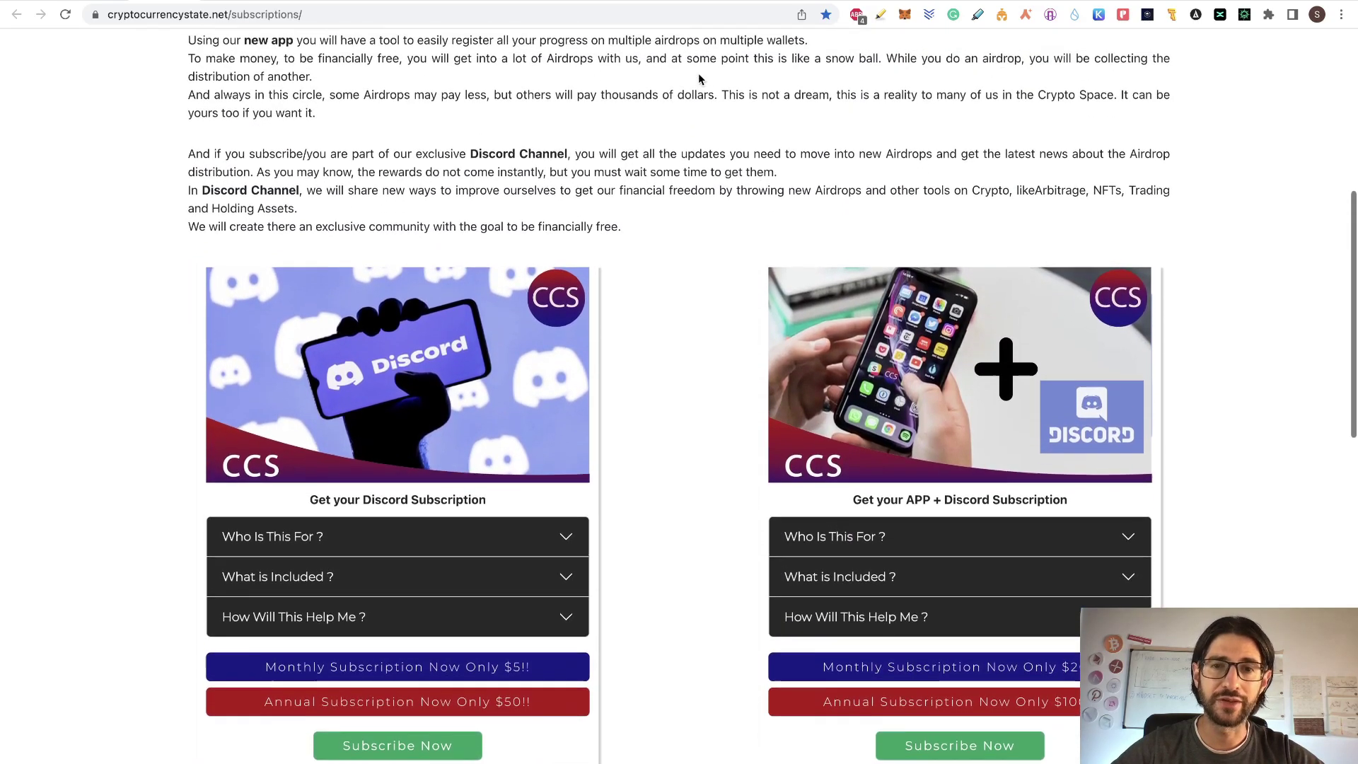
scroll(699, 73, up, 6)
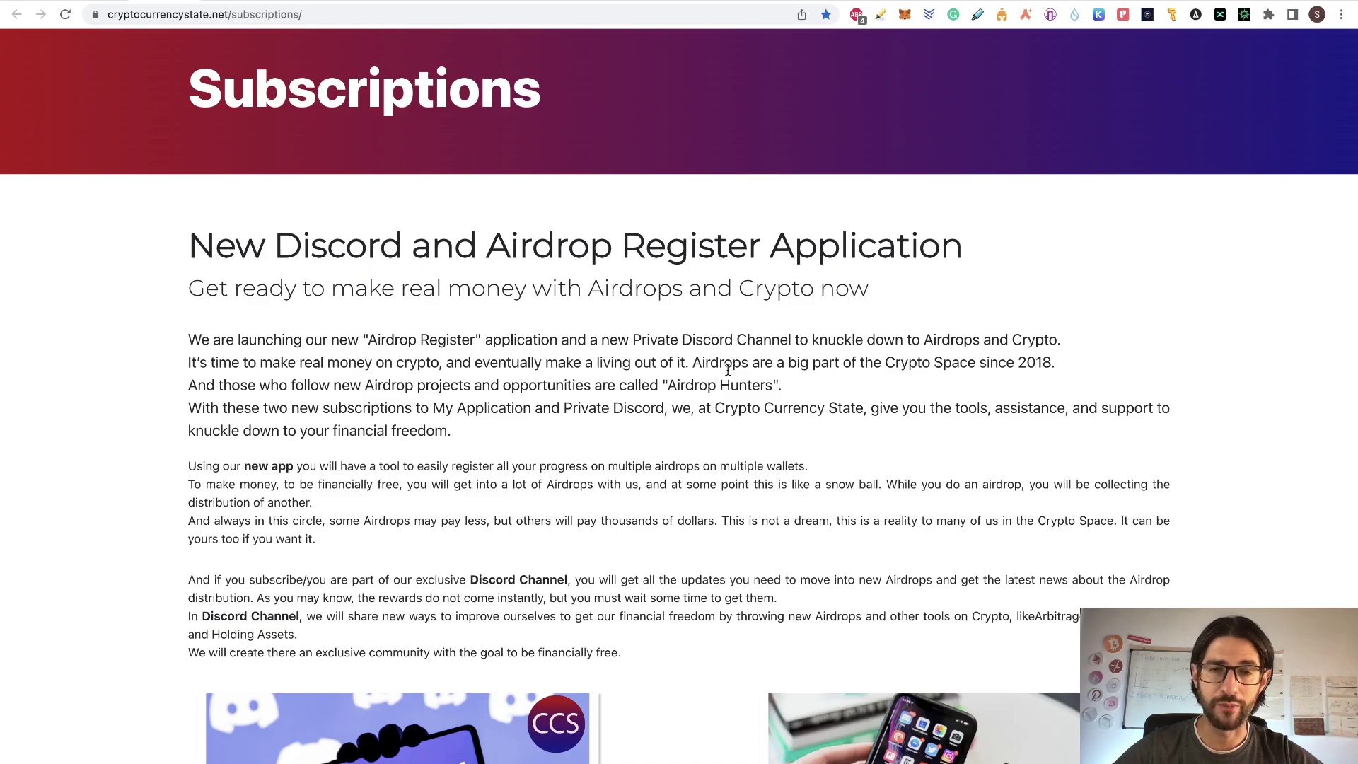
scroll(727, 369, down, 10)
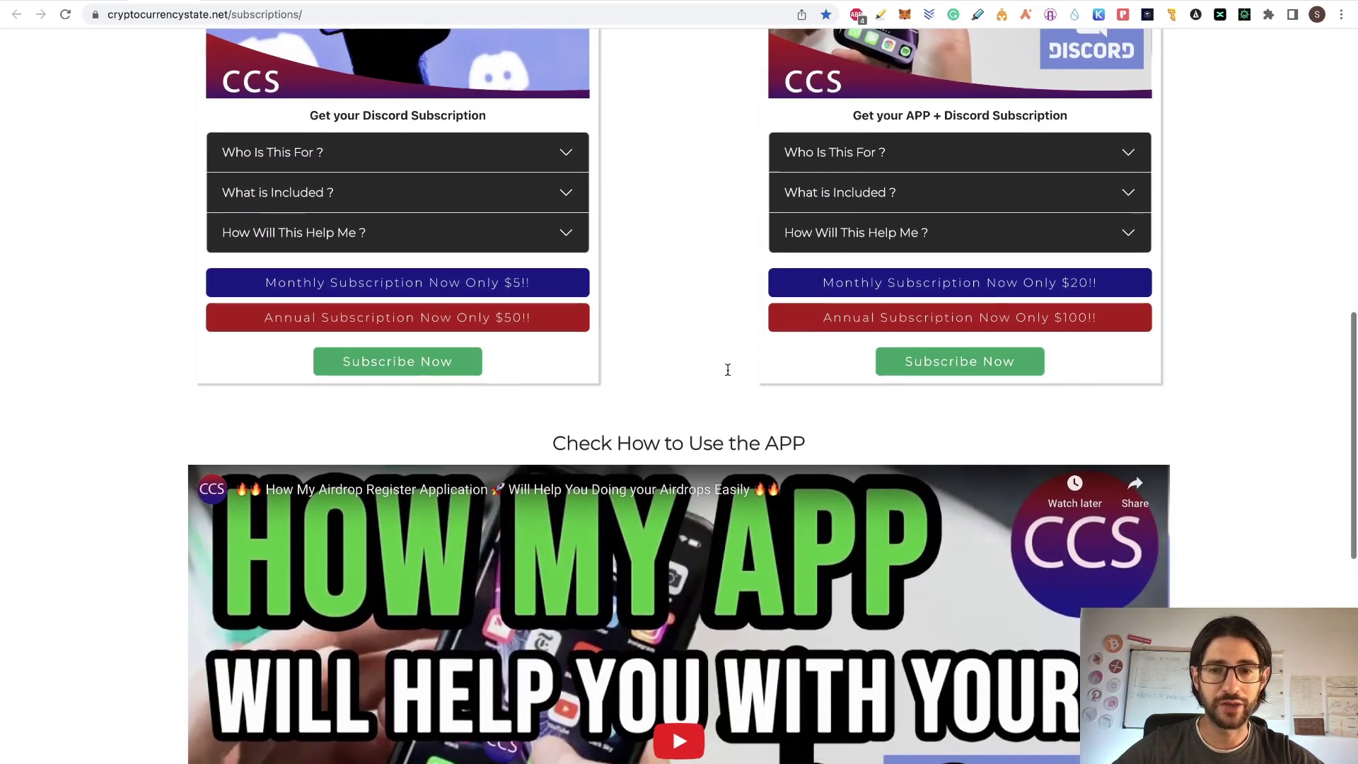
scroll(728, 374, up, 9)
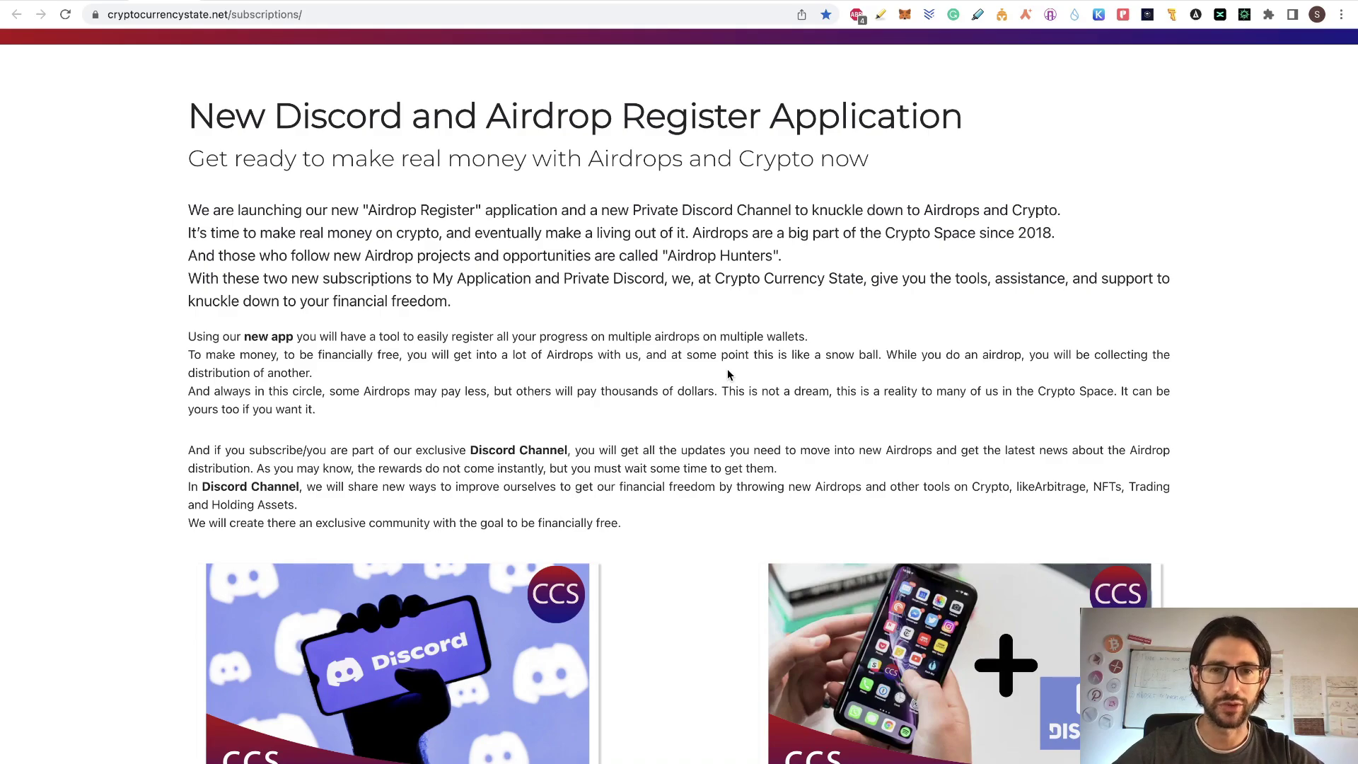
scroll(727, 367, up, 4)
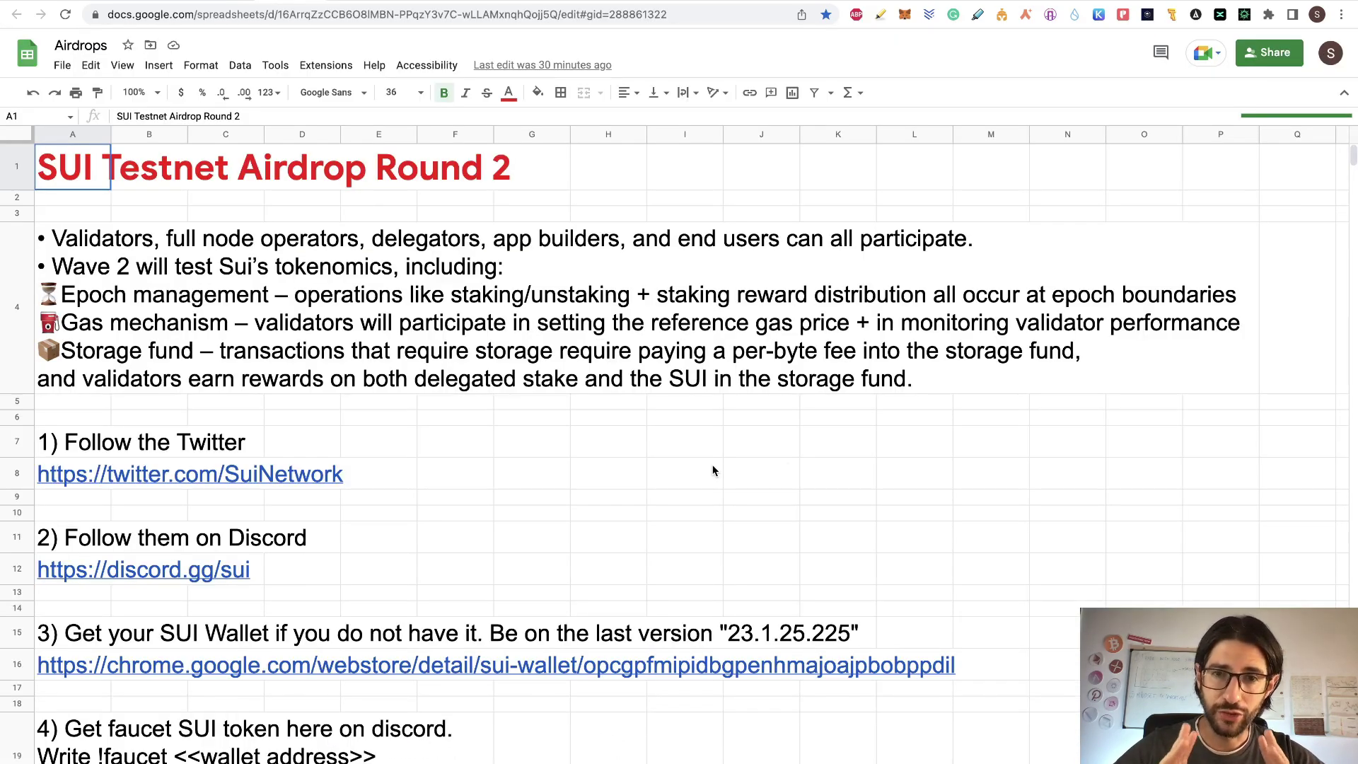
scroll(711, 465, up, 1)
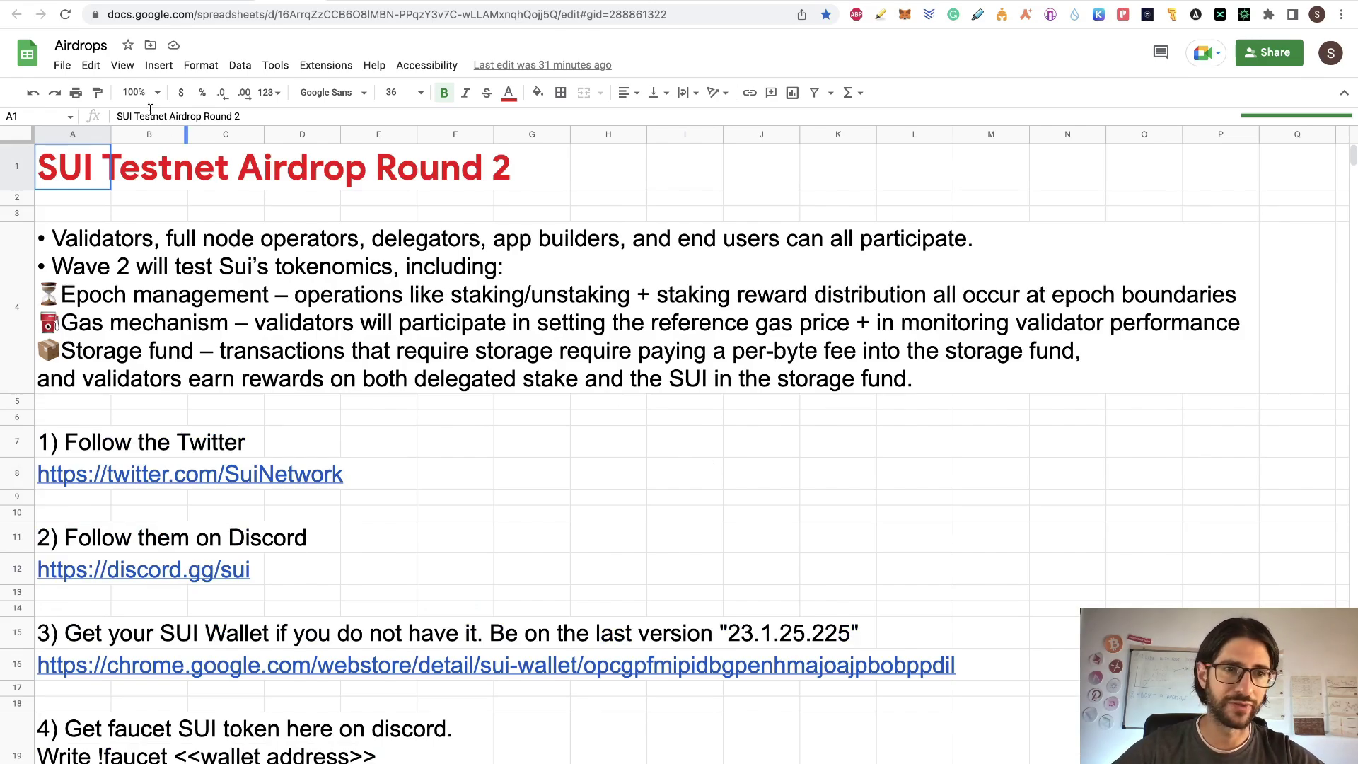
Open the Airdrop Organizer spreadsheet, look through its list of airdrops, and return to the SUI Testnet instructions
click(57, 4)
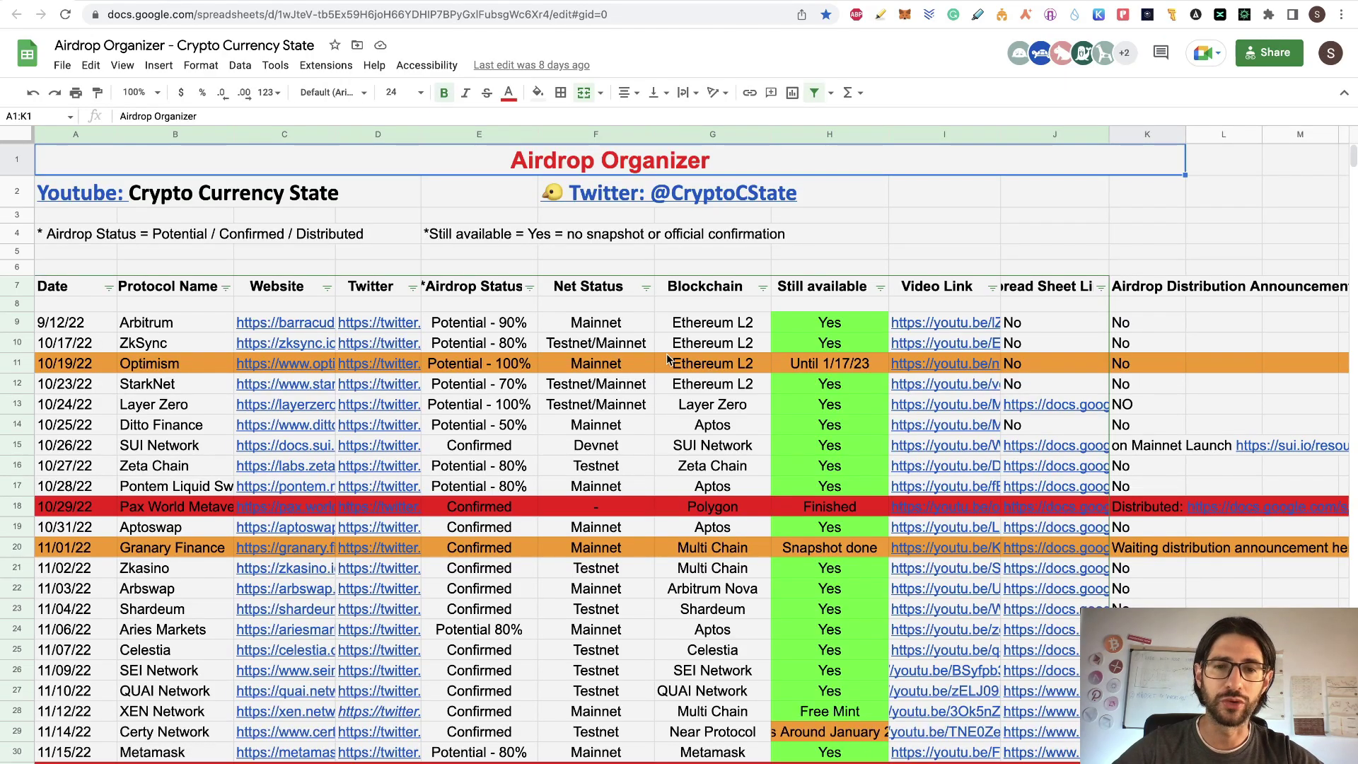
scroll(668, 360, down, 10)
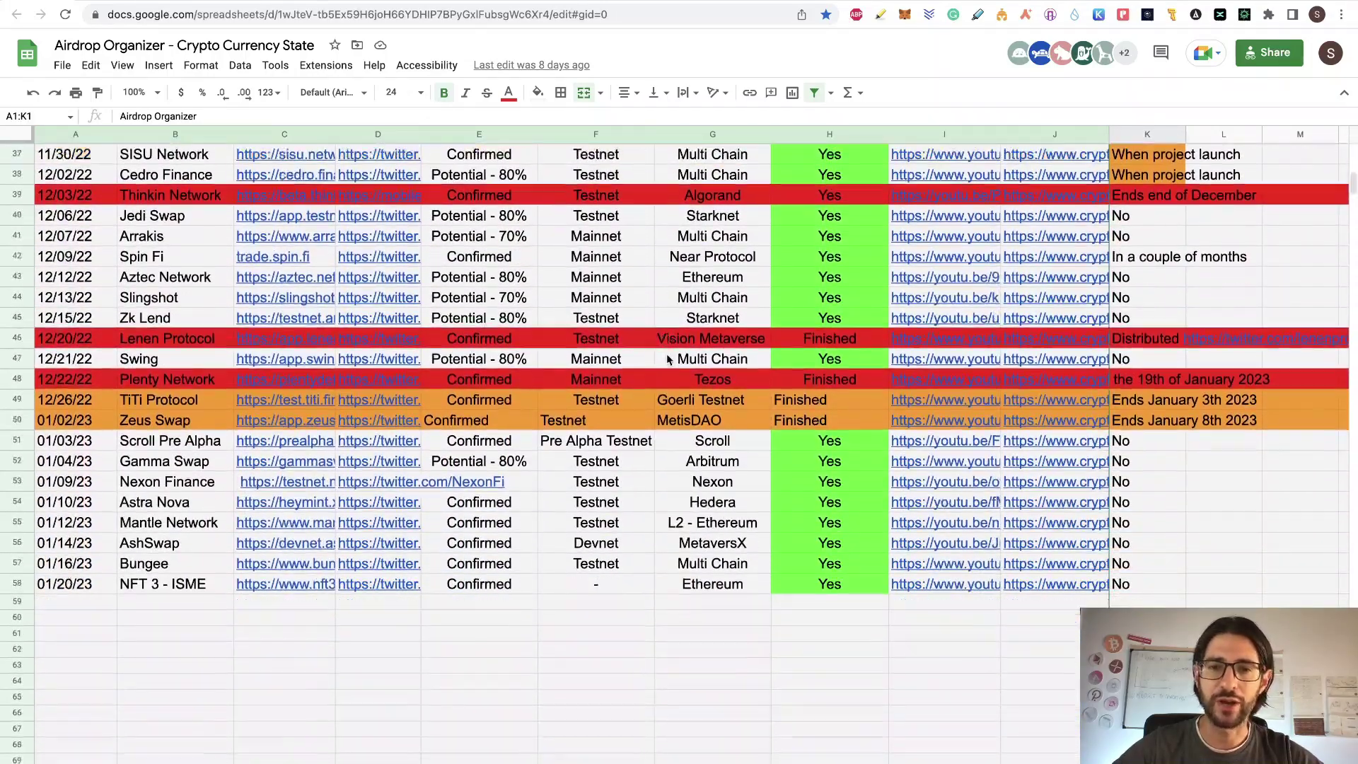
scroll(668, 359, up, 10)
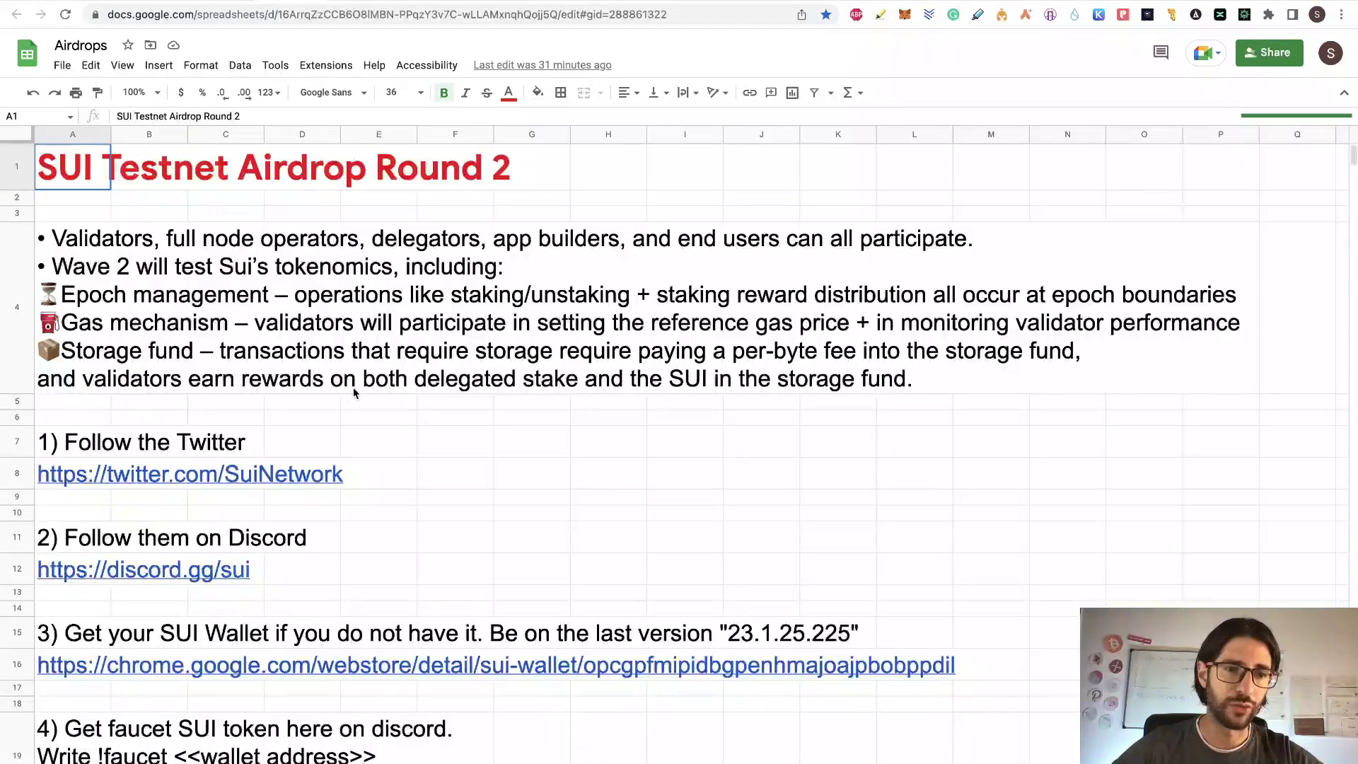
scroll(619, 518, down, 1)
scroll(619, 519, up, 1)
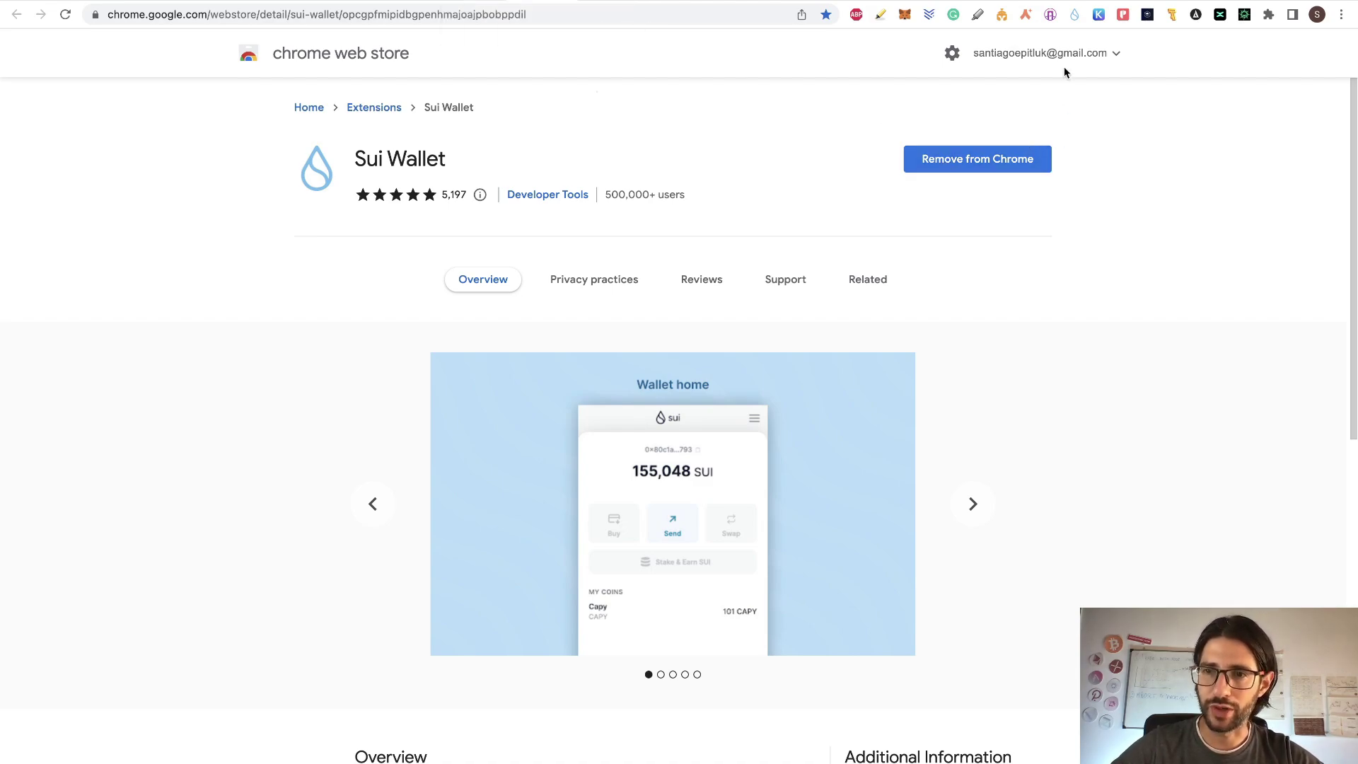
Open the Sui Wallet extension, check its version and selected network in the settings, and return to the wallet home
click(1074, 16)
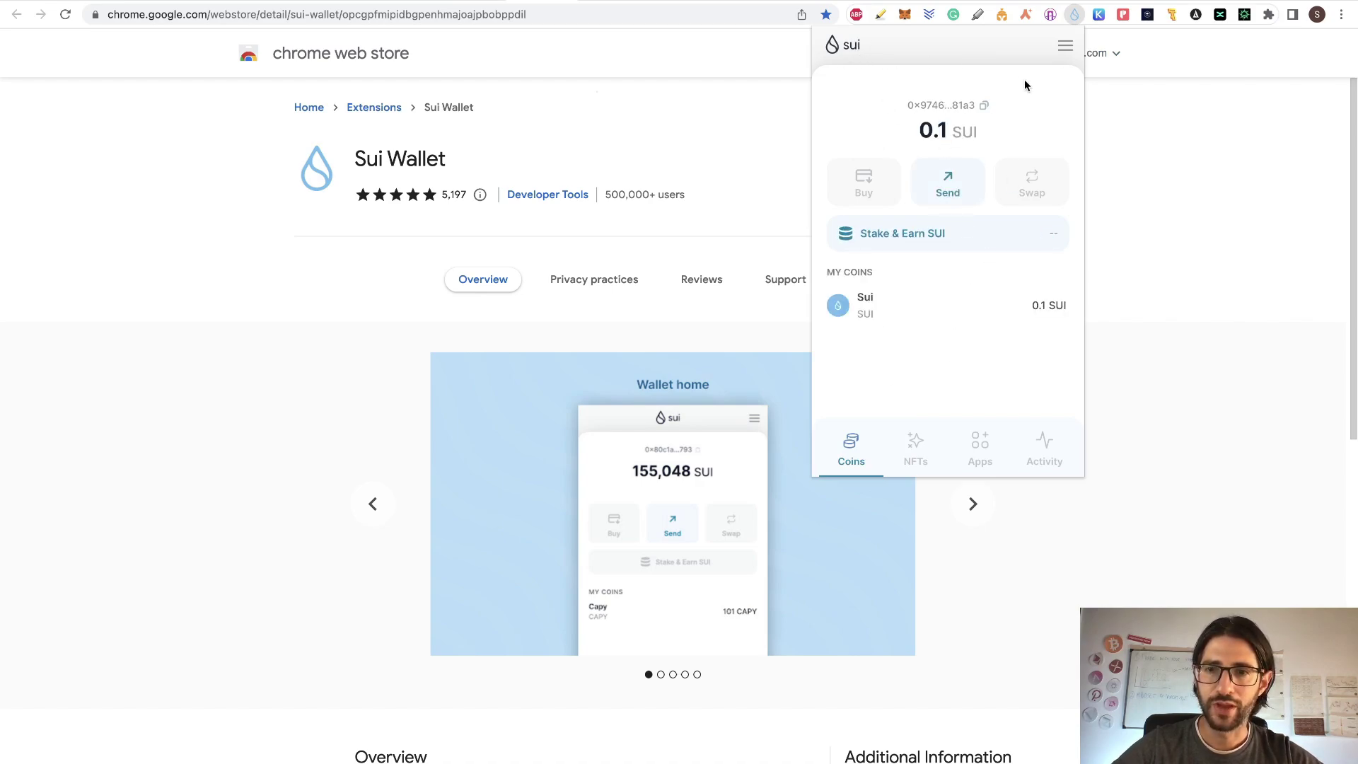
click(1066, 51)
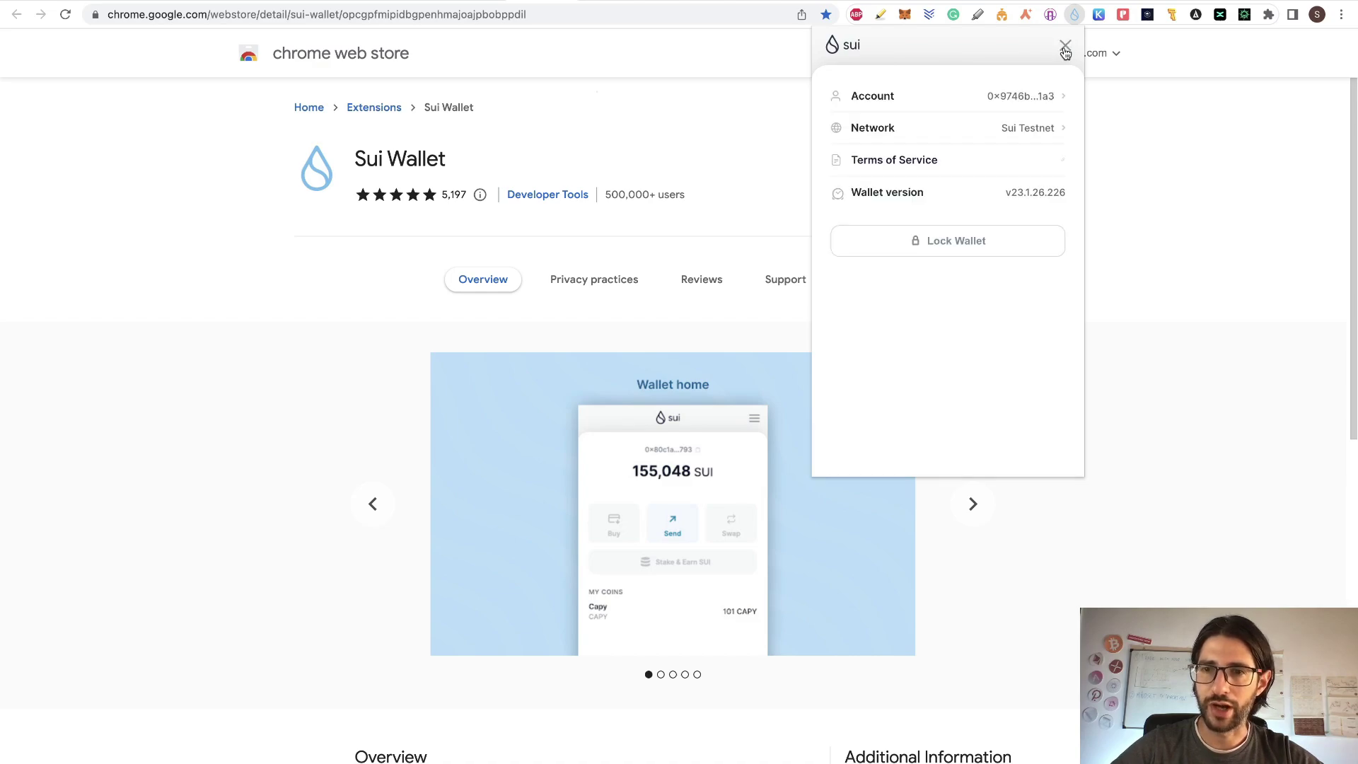
click(1024, 130)
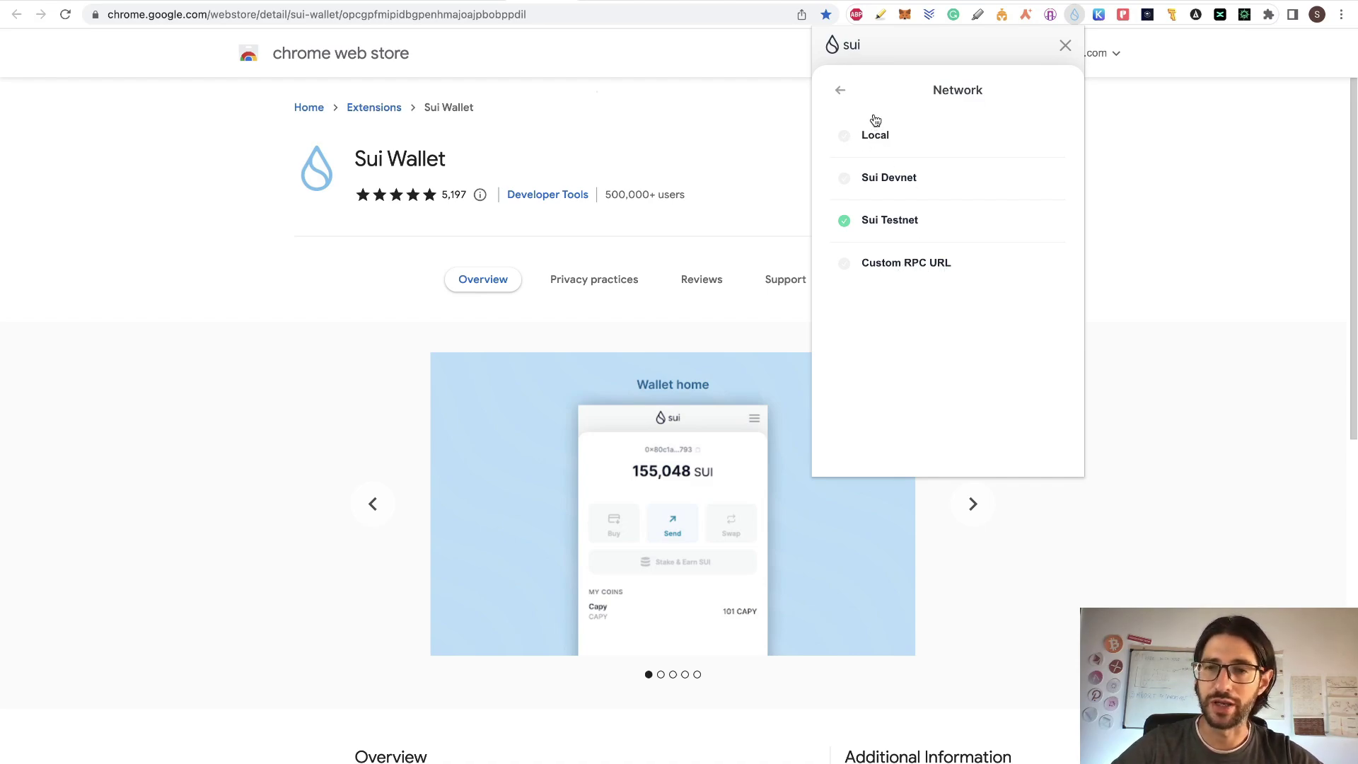
click(843, 93)
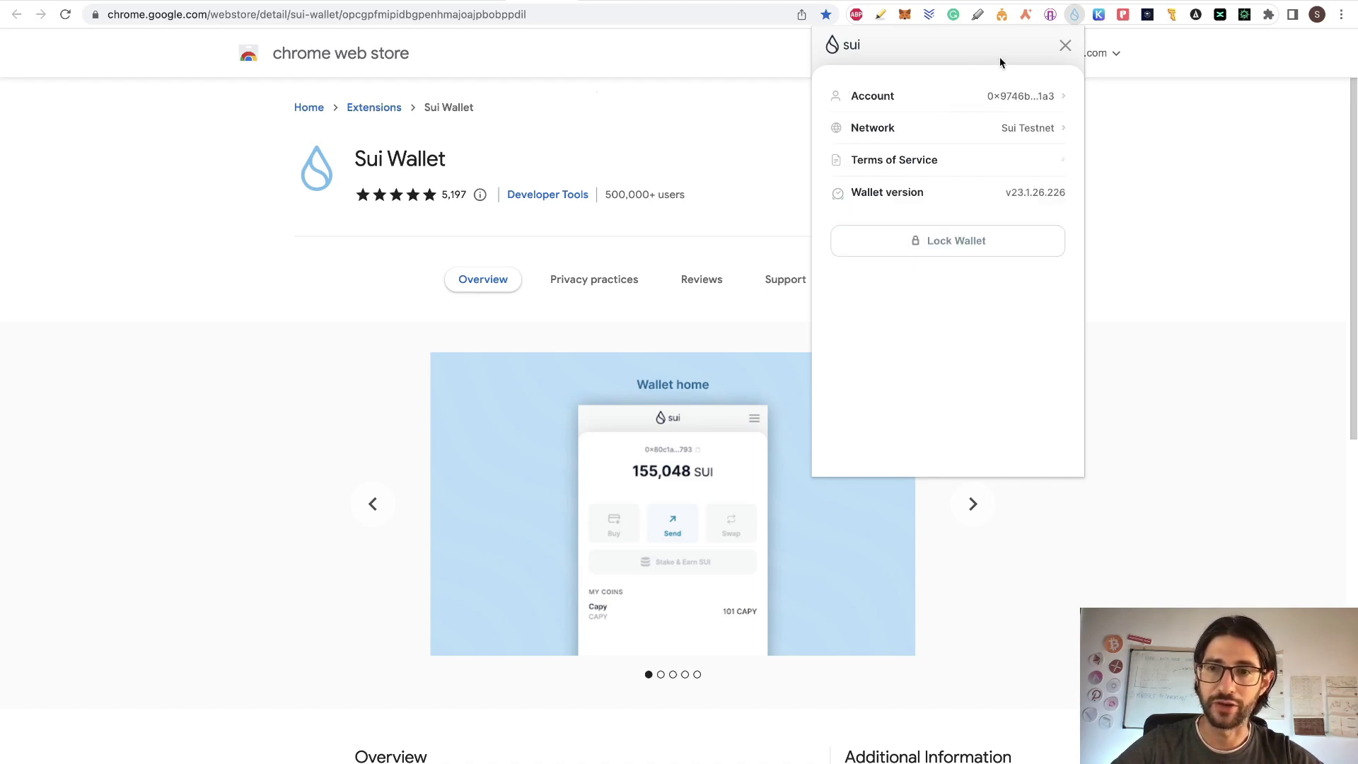
click(1065, 46)
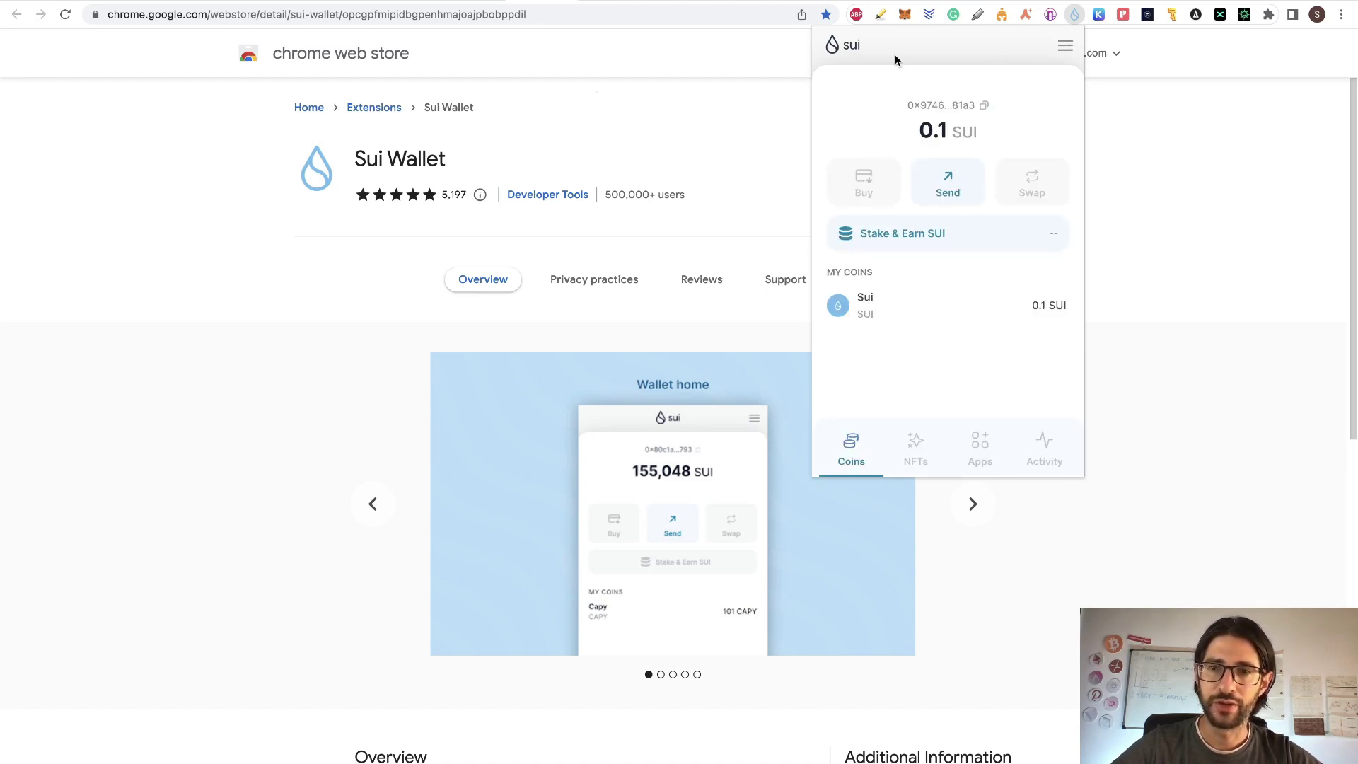
Open the testnet-faucet channel on the Sui Discord and bring up the Sui Wallet showing the wallet address
click(283, 2)
scroll(488, 420, down, 6)
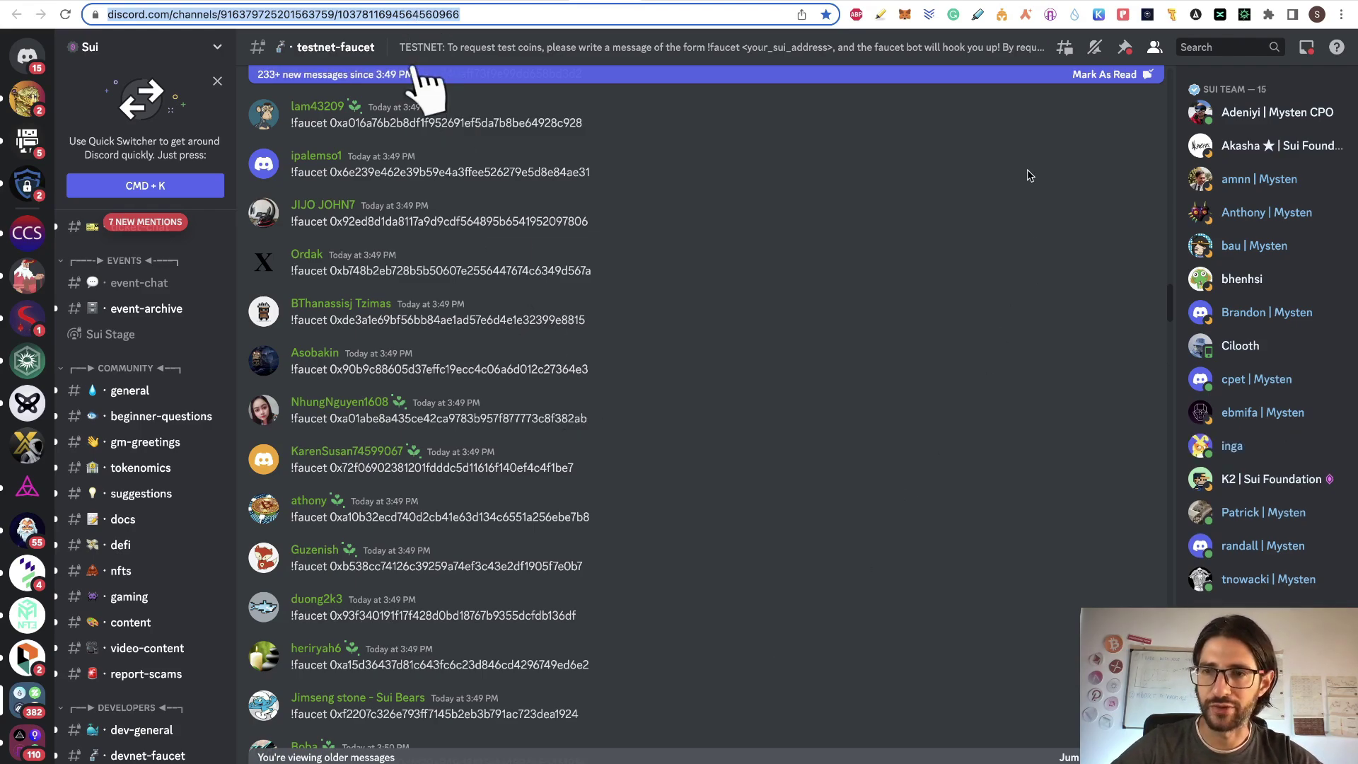
click(1074, 14)
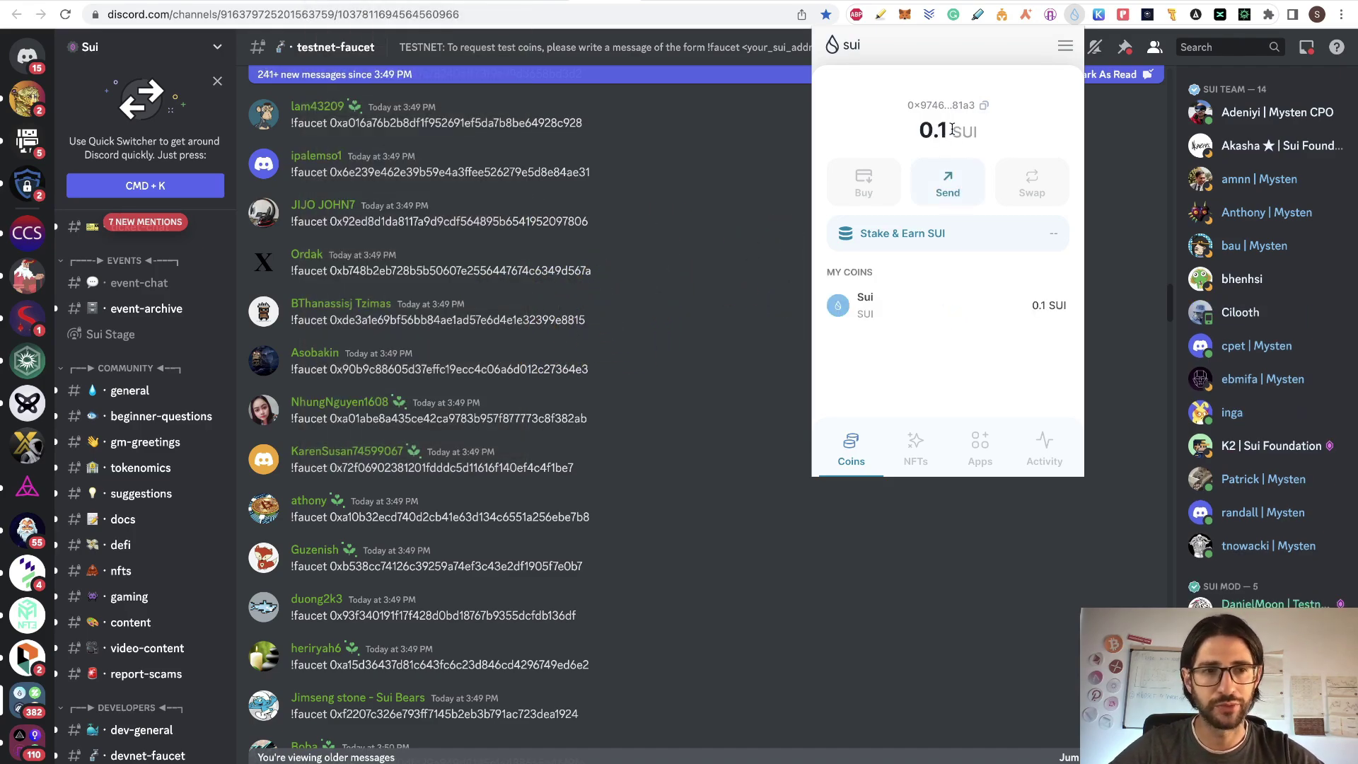
Return to the airdrop instructions spreadsheet, open staking in the Sui Wallet, look through the validators and select Laine
key(ctrl+Tab)
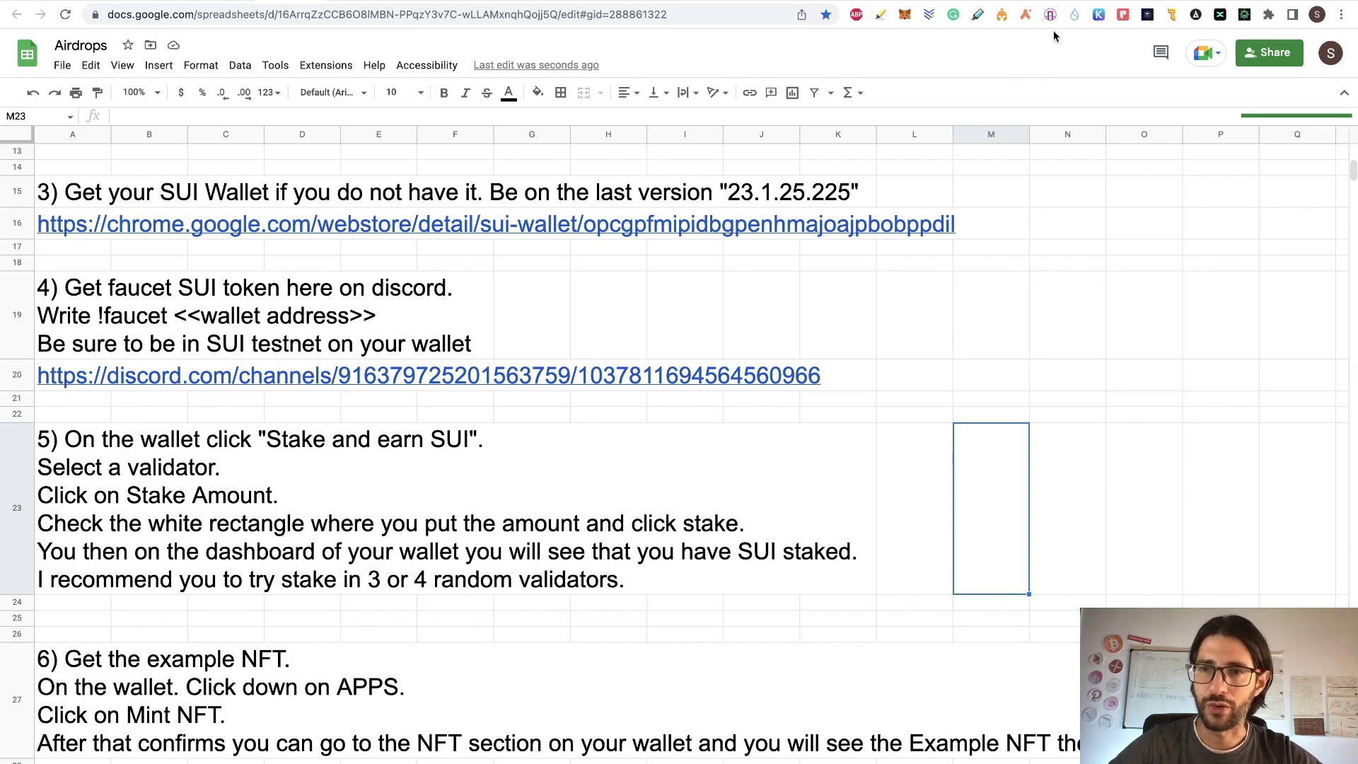
click(1075, 14)
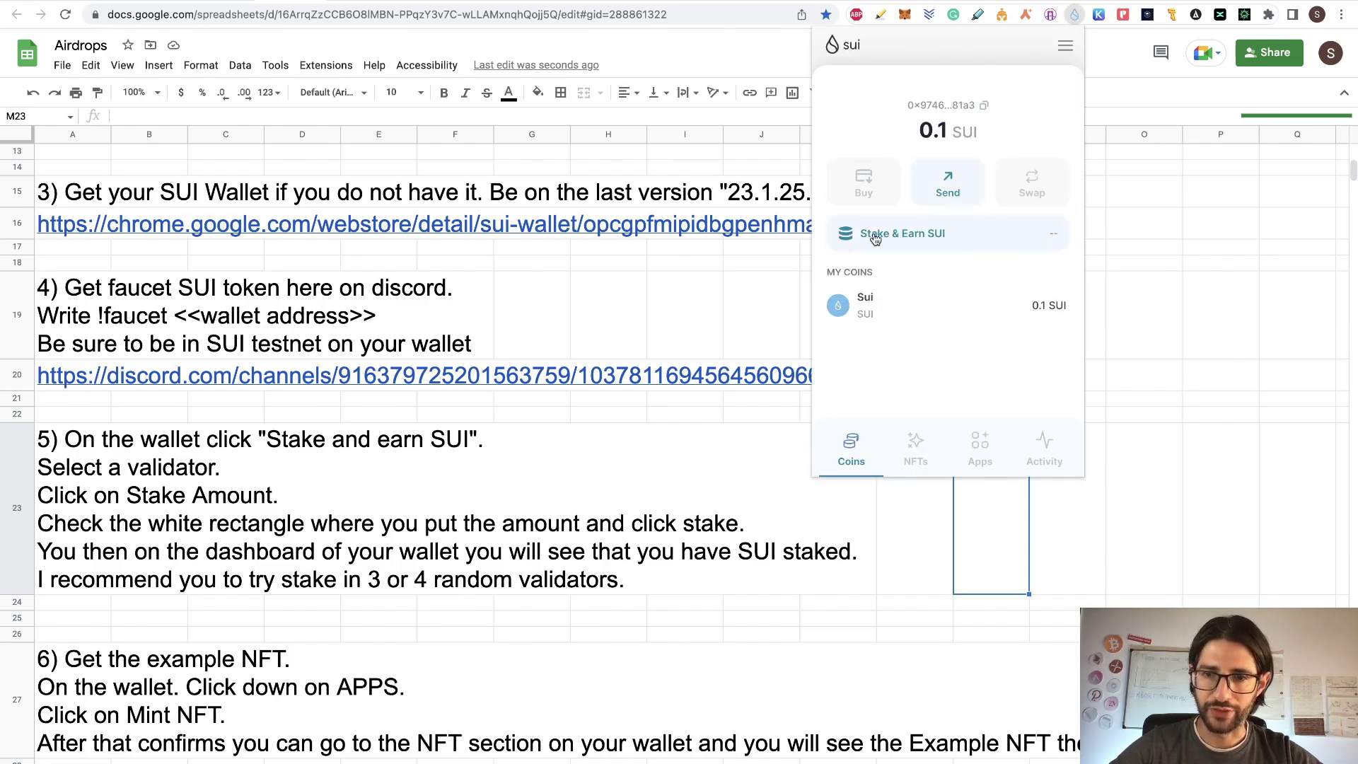
click(893, 239)
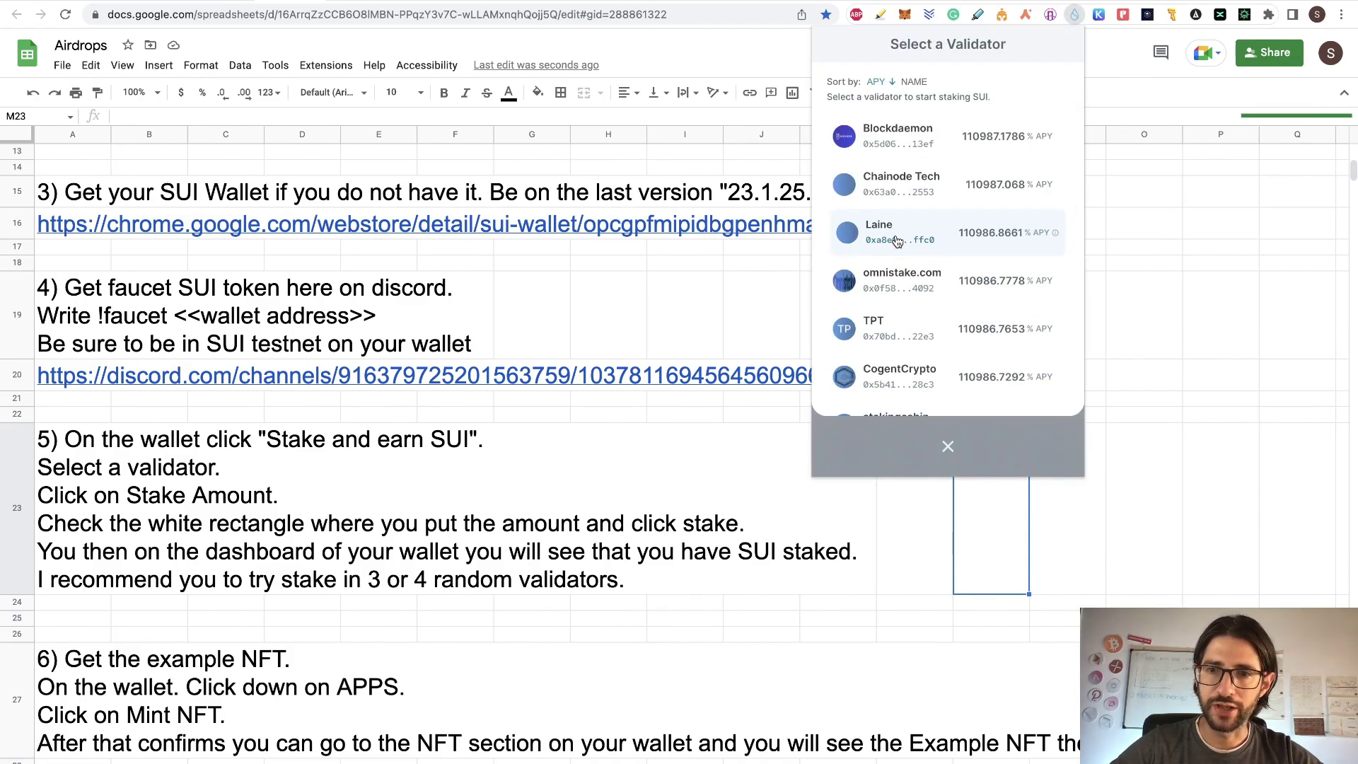
scroll(898, 269, down, 5)
scroll(901, 273, up, 10)
scroll(901, 273, down, 4)
scroll(901, 269, up, 8)
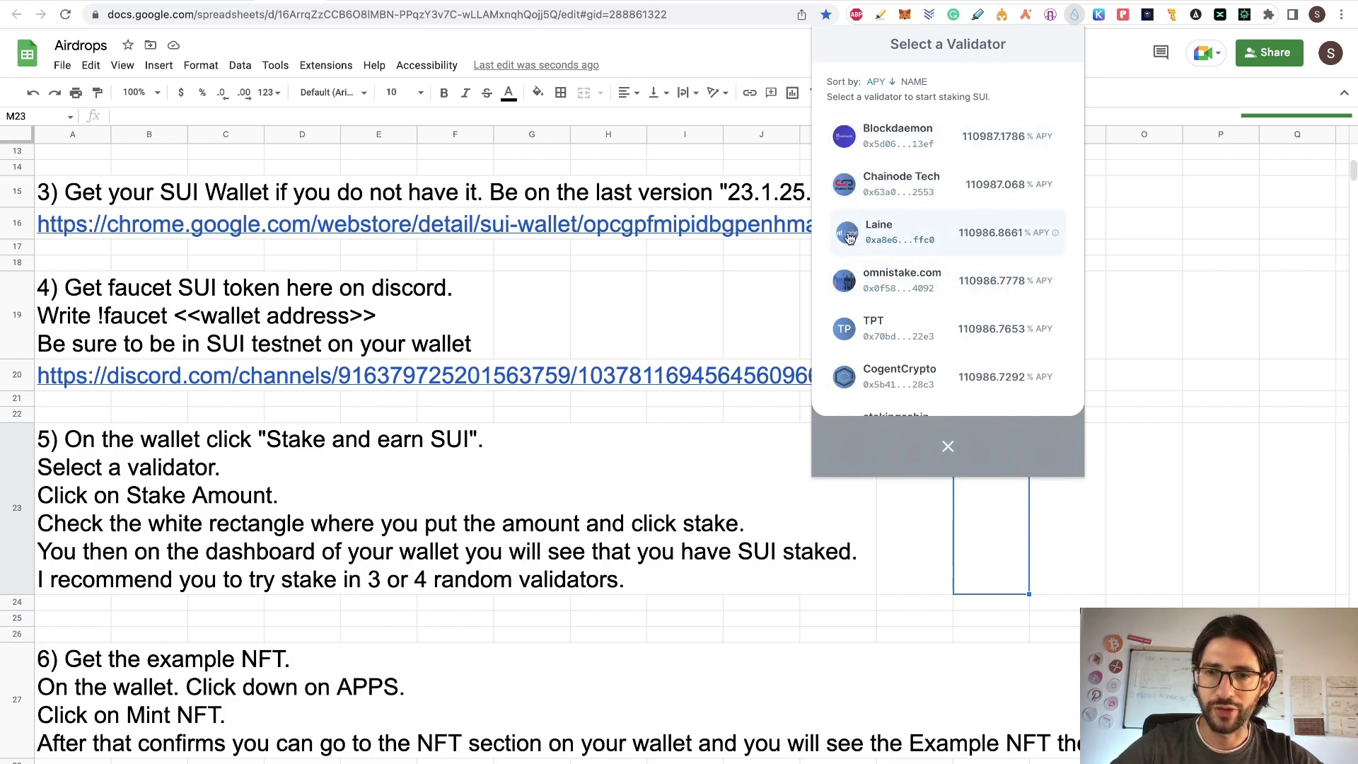
click(850, 237)
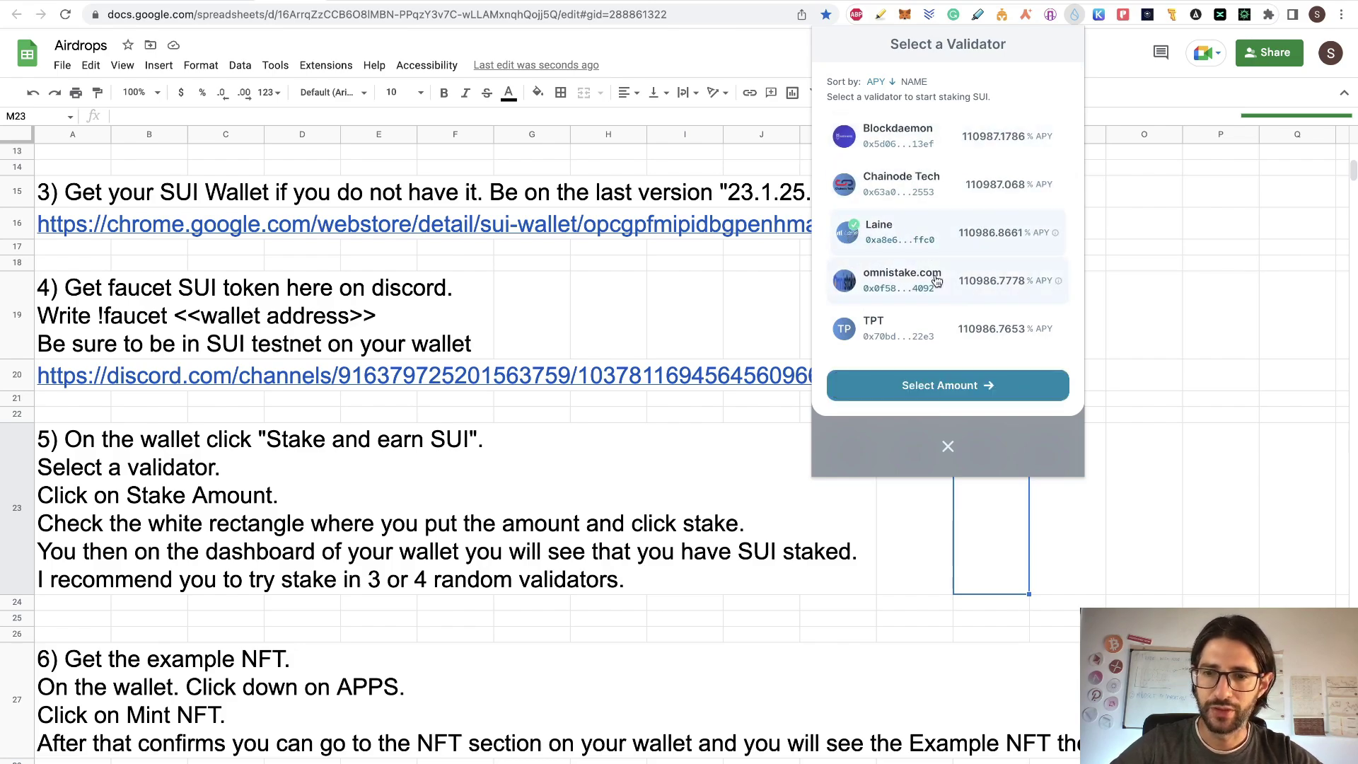
Stake 0.001 SUI with the Laine validator
click(970, 386)
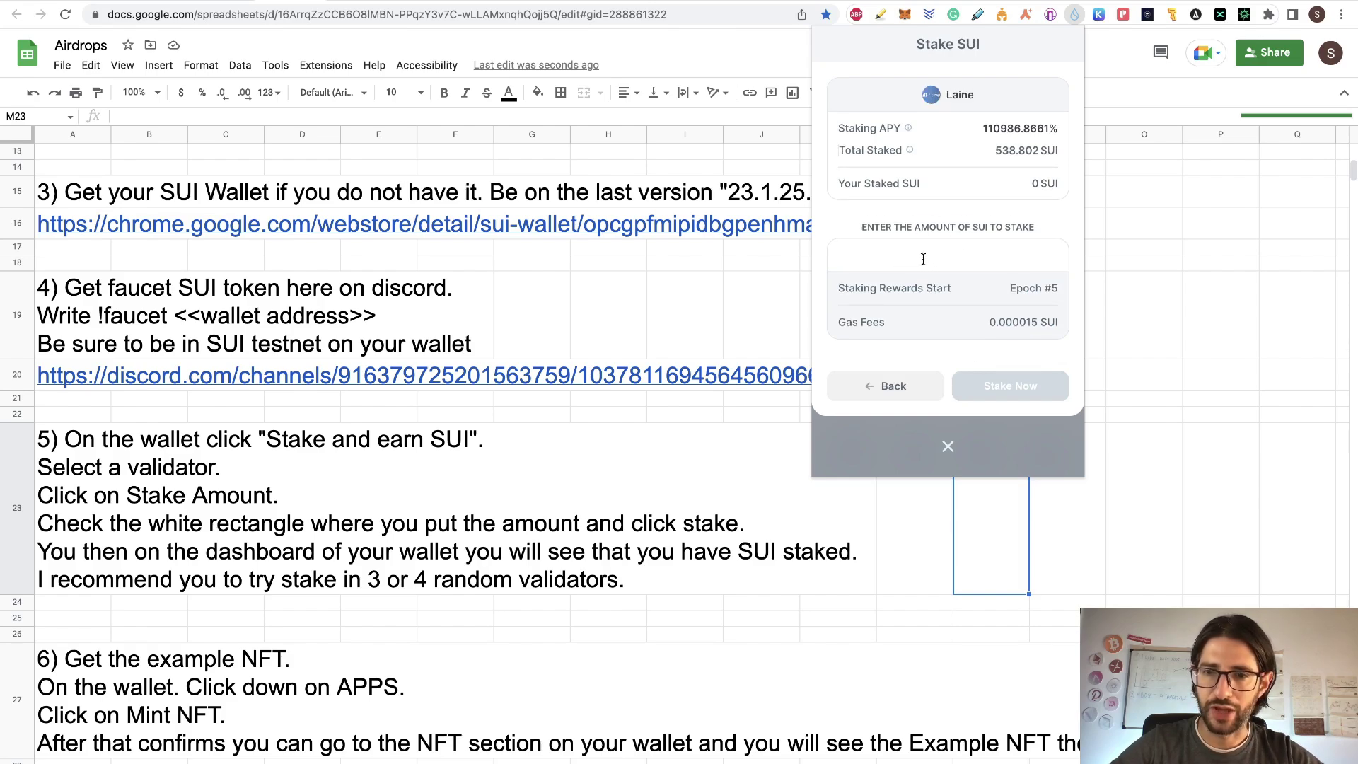
click(964, 252)
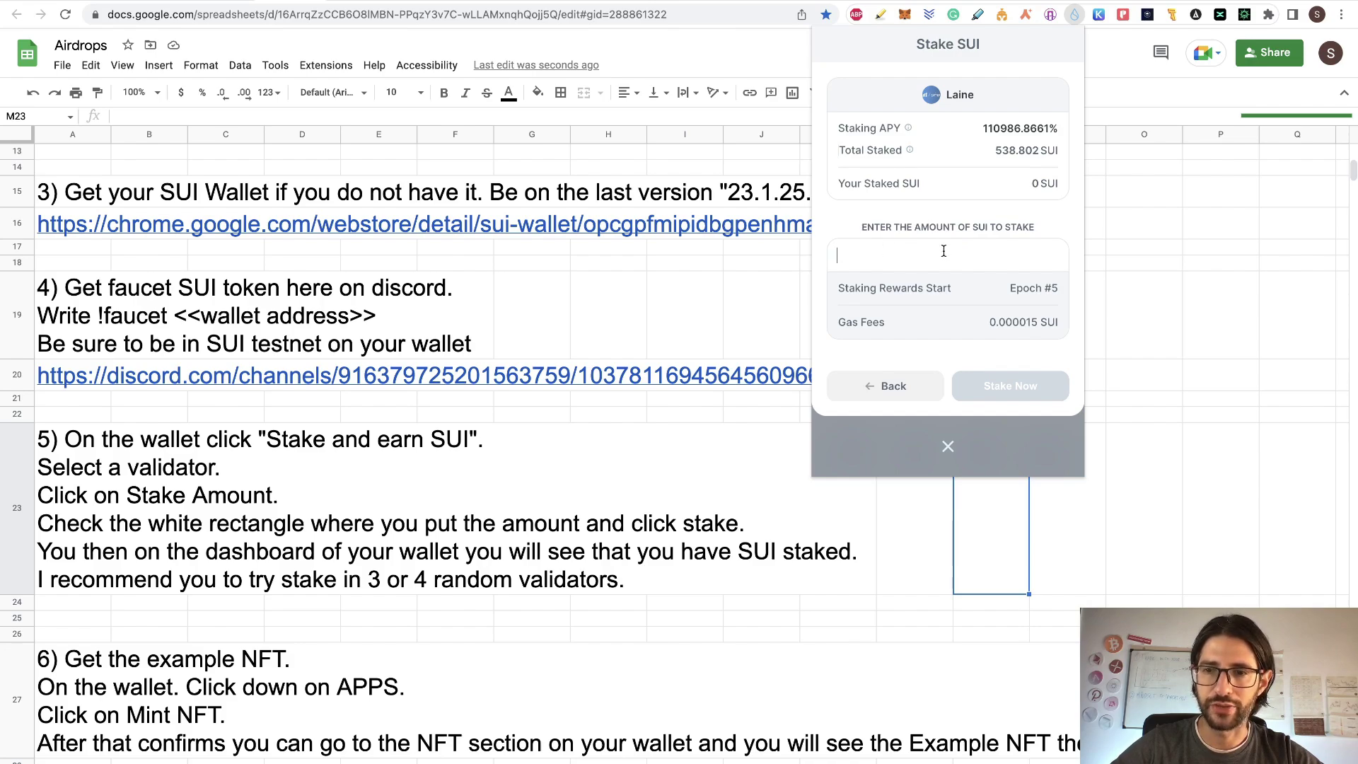
text(0.)
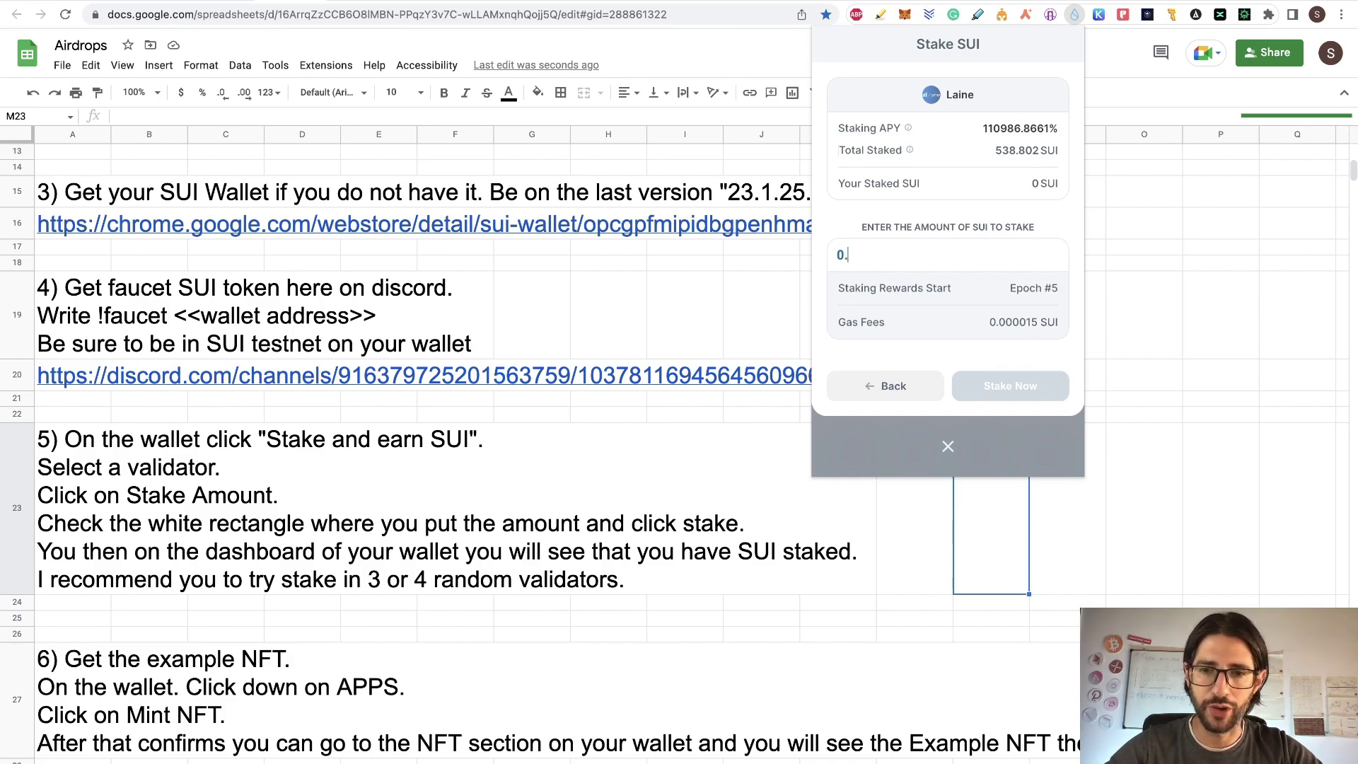
text(001)
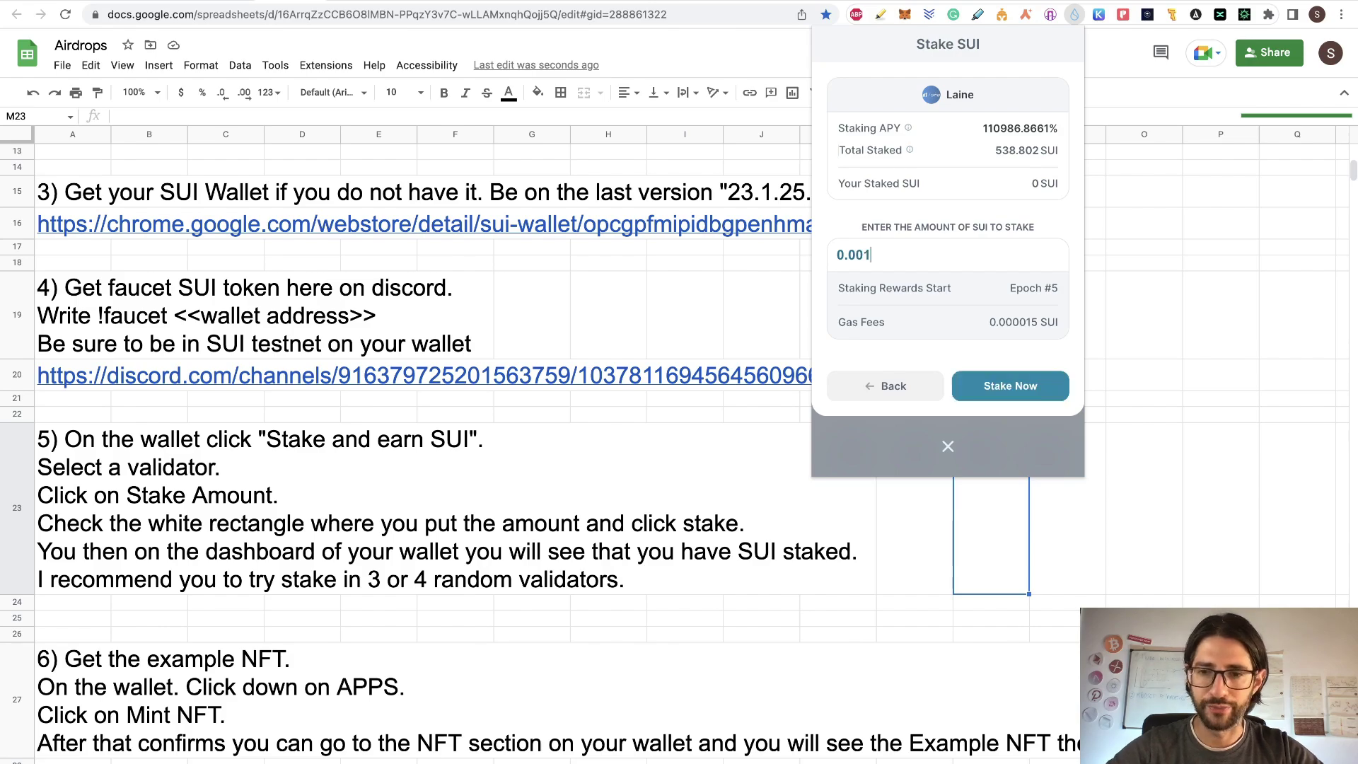
click(1006, 390)
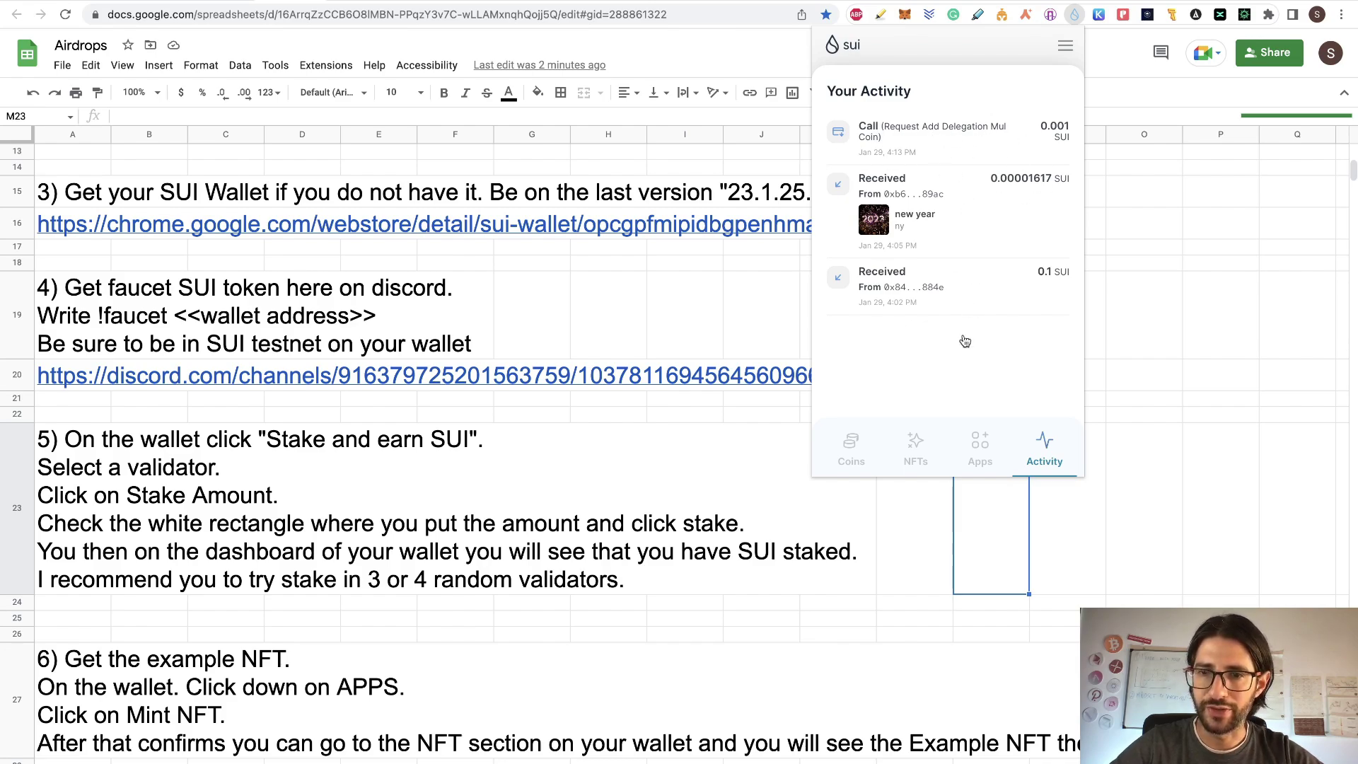
Start another stake from the wallet's coins overview and choose BwareLabs as the validator
click(855, 458)
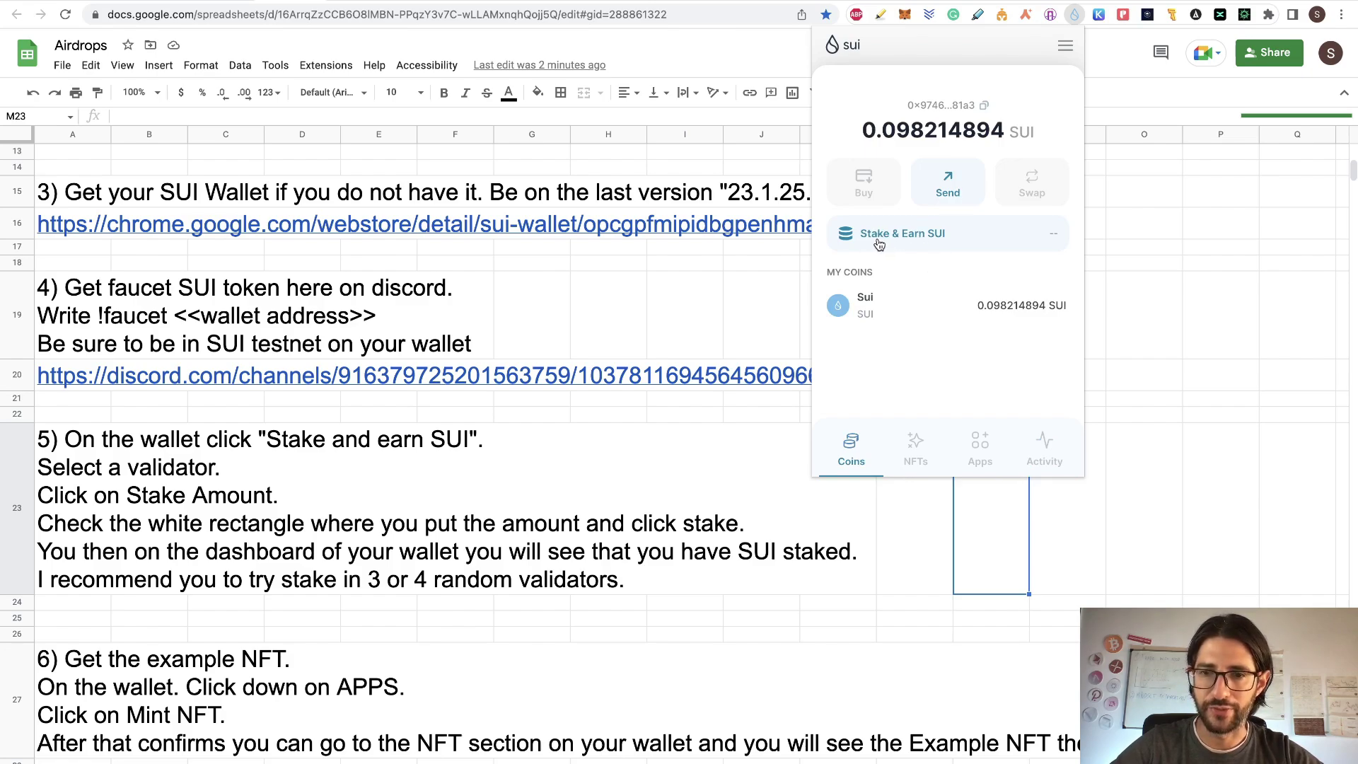
click(966, 242)
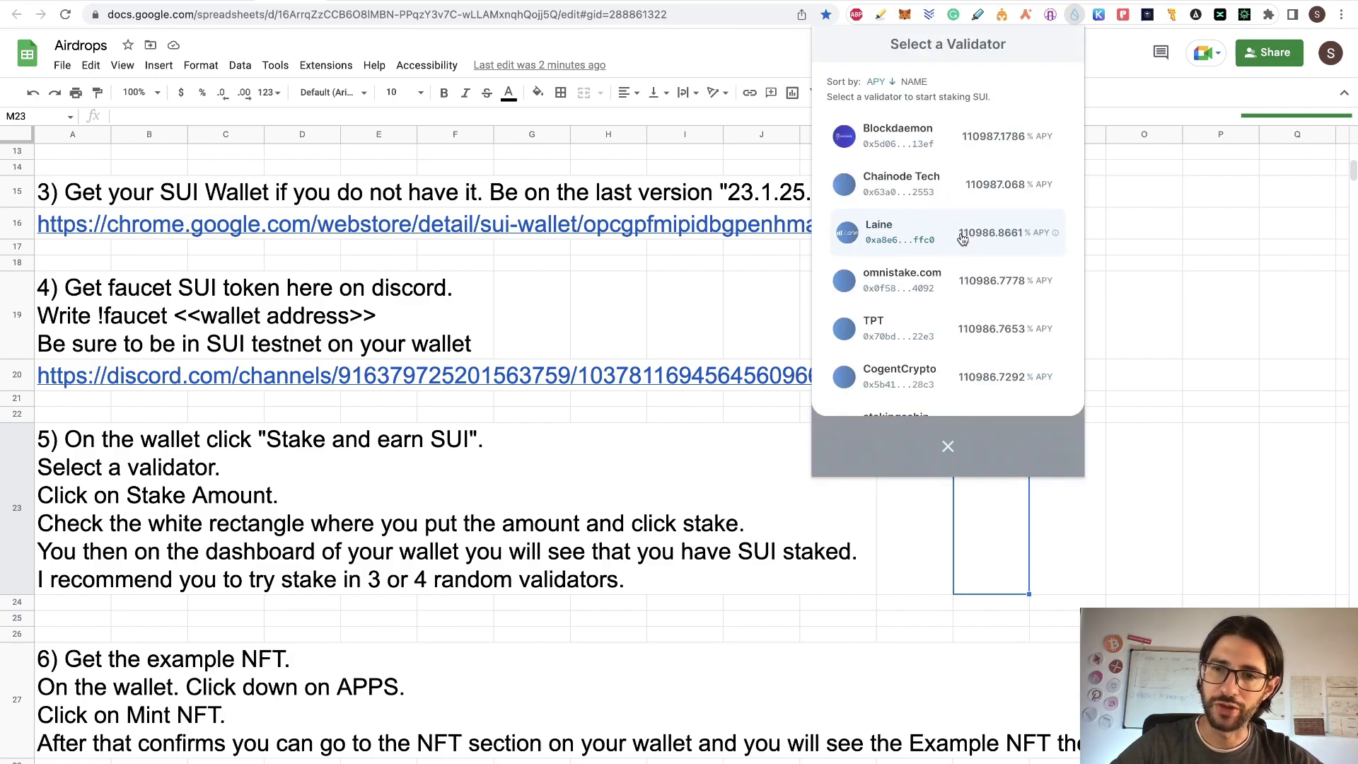
scroll(930, 318, down, 10)
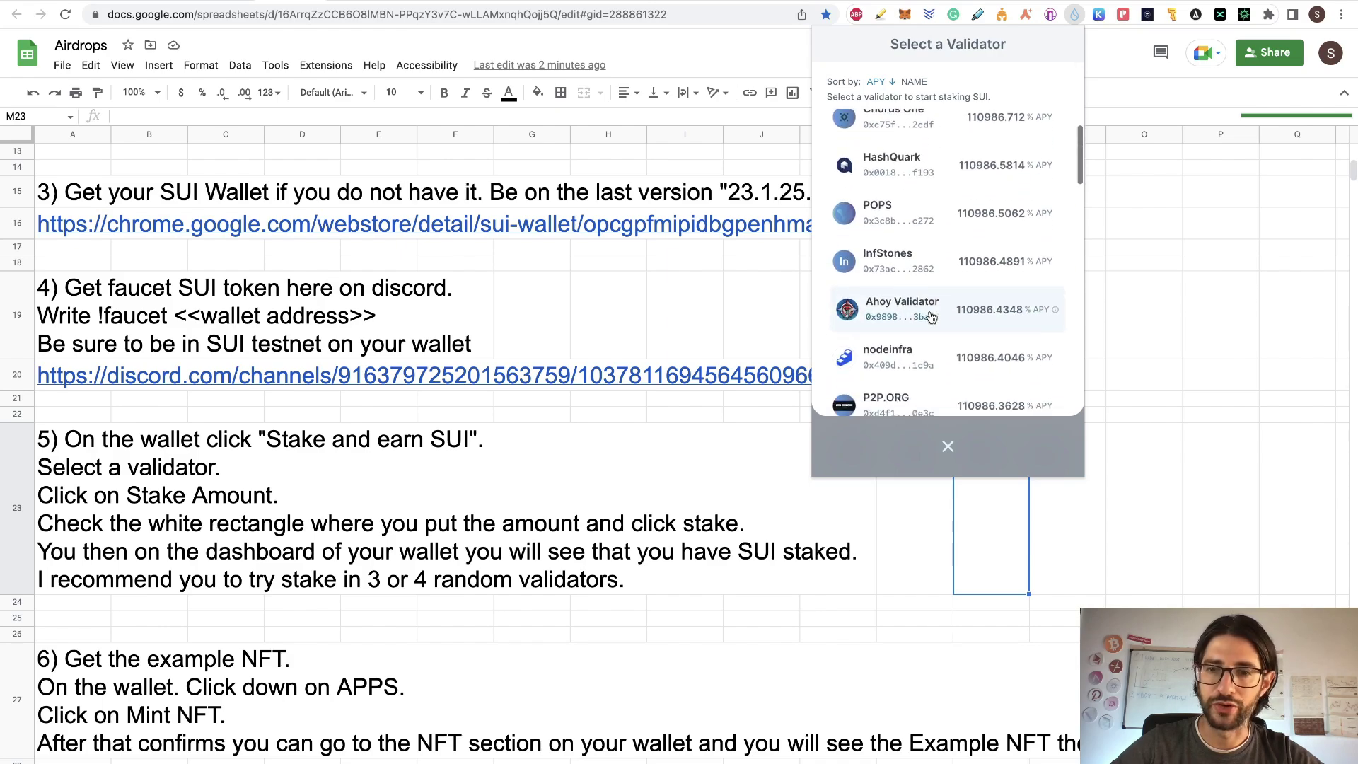
click(888, 294)
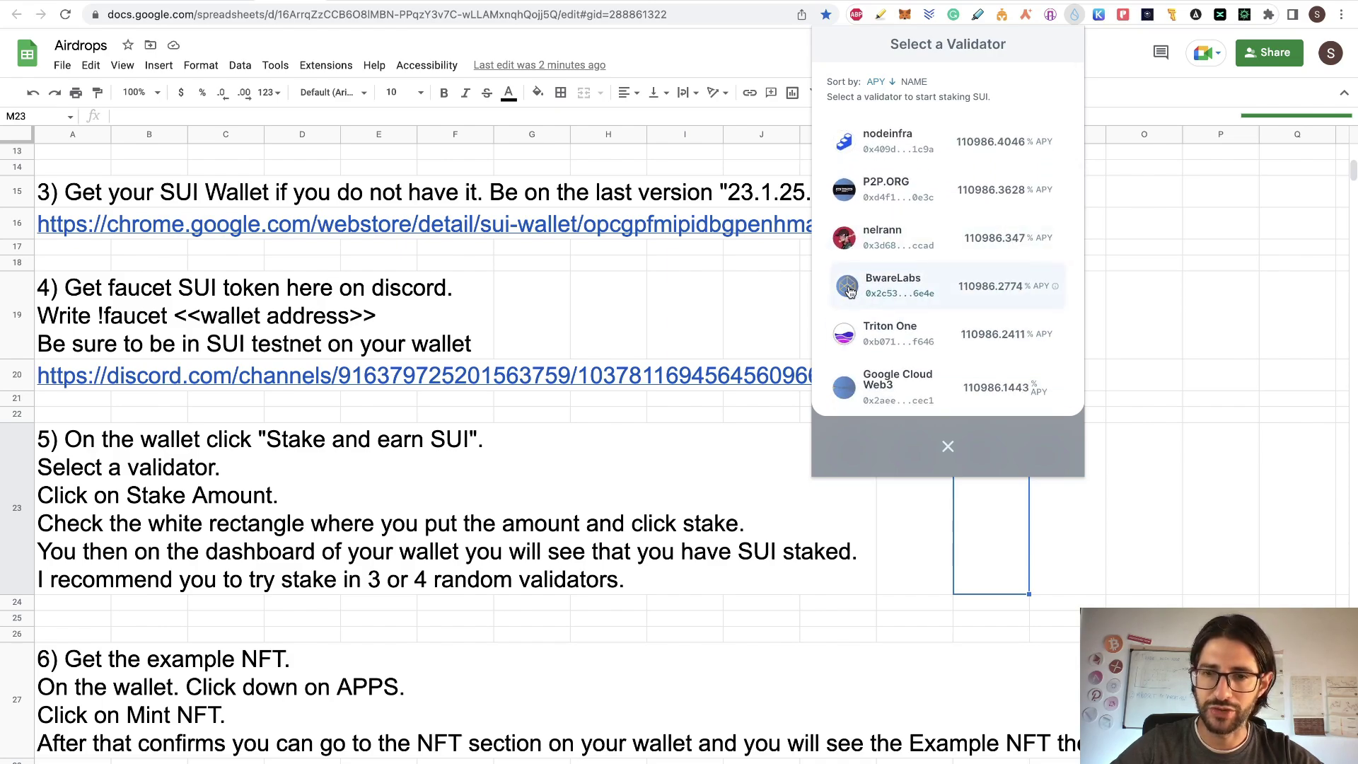
click(941, 391)
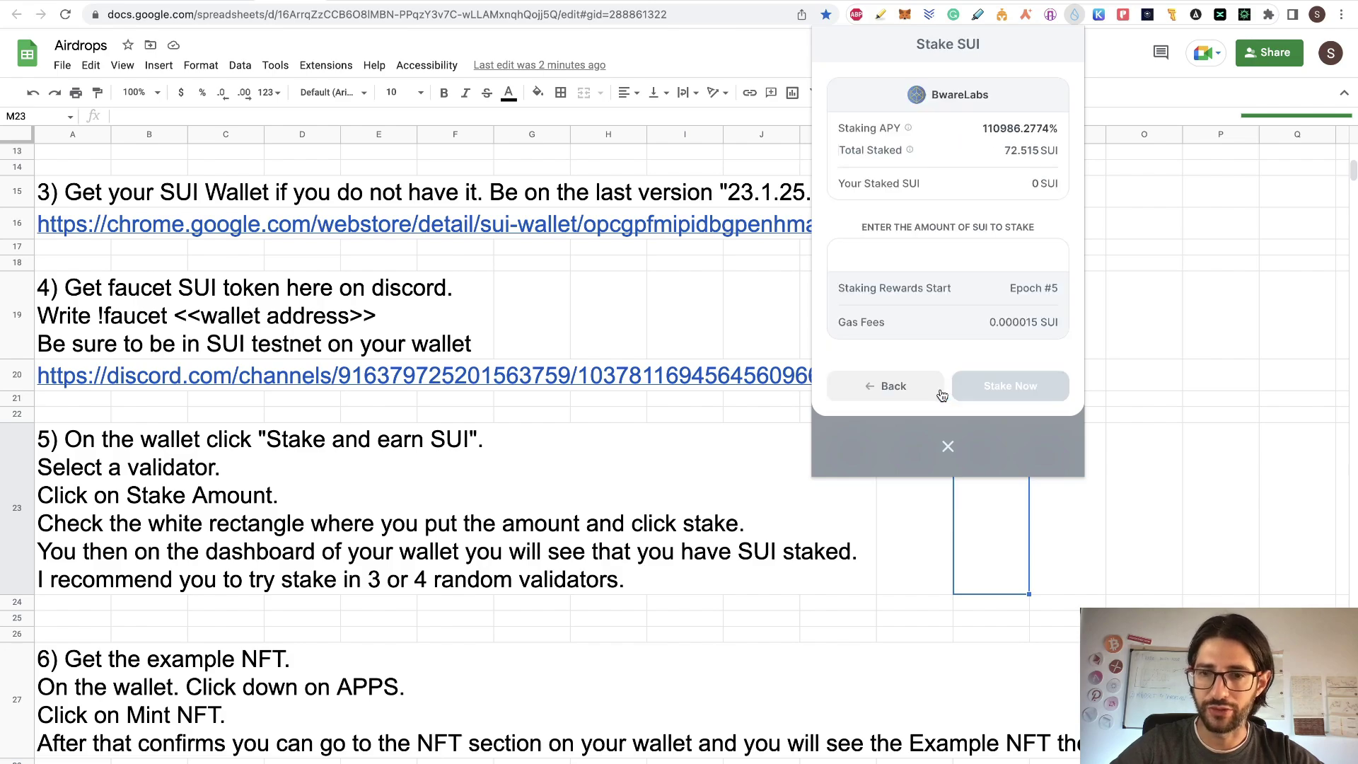
Stake 0.002 SUI with BwareLabs and go back to the wallet's coins overview
click(959, 258)
text(0.0)
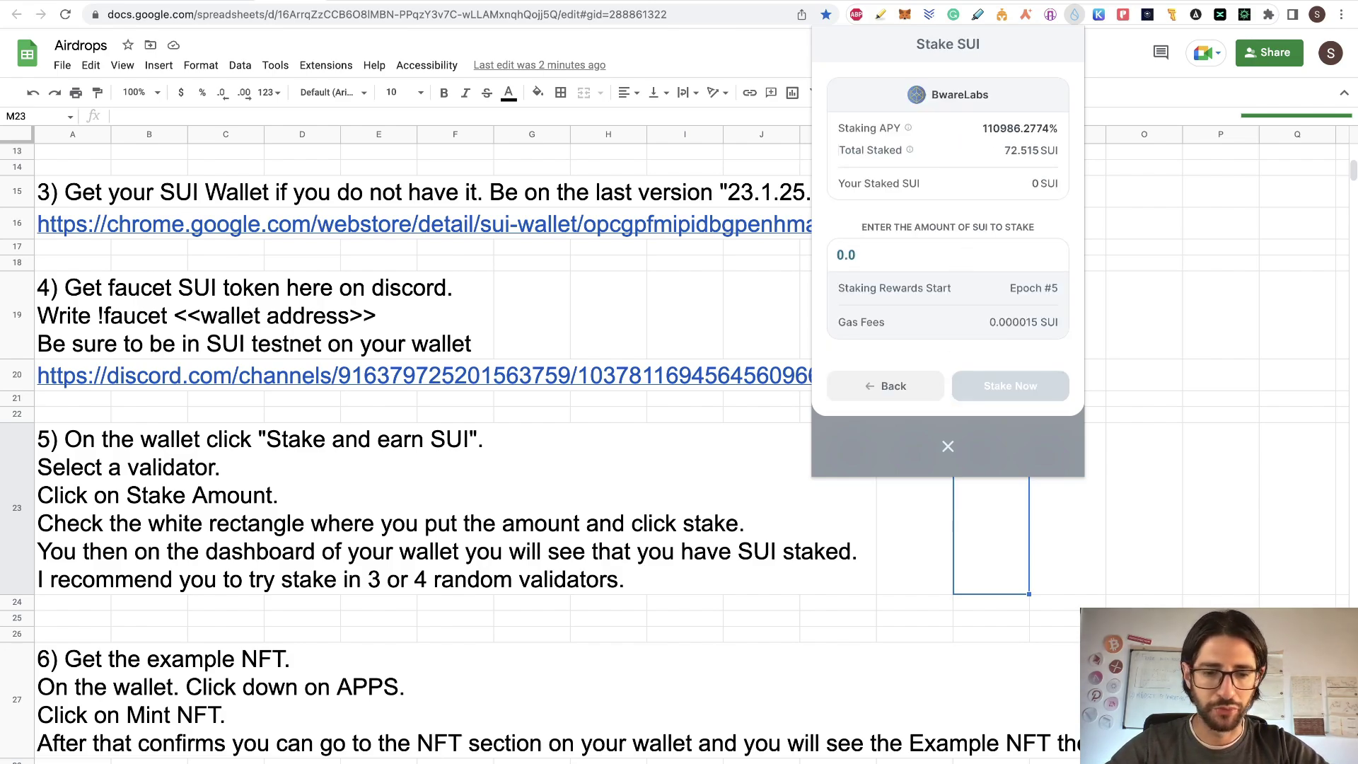
text(02)
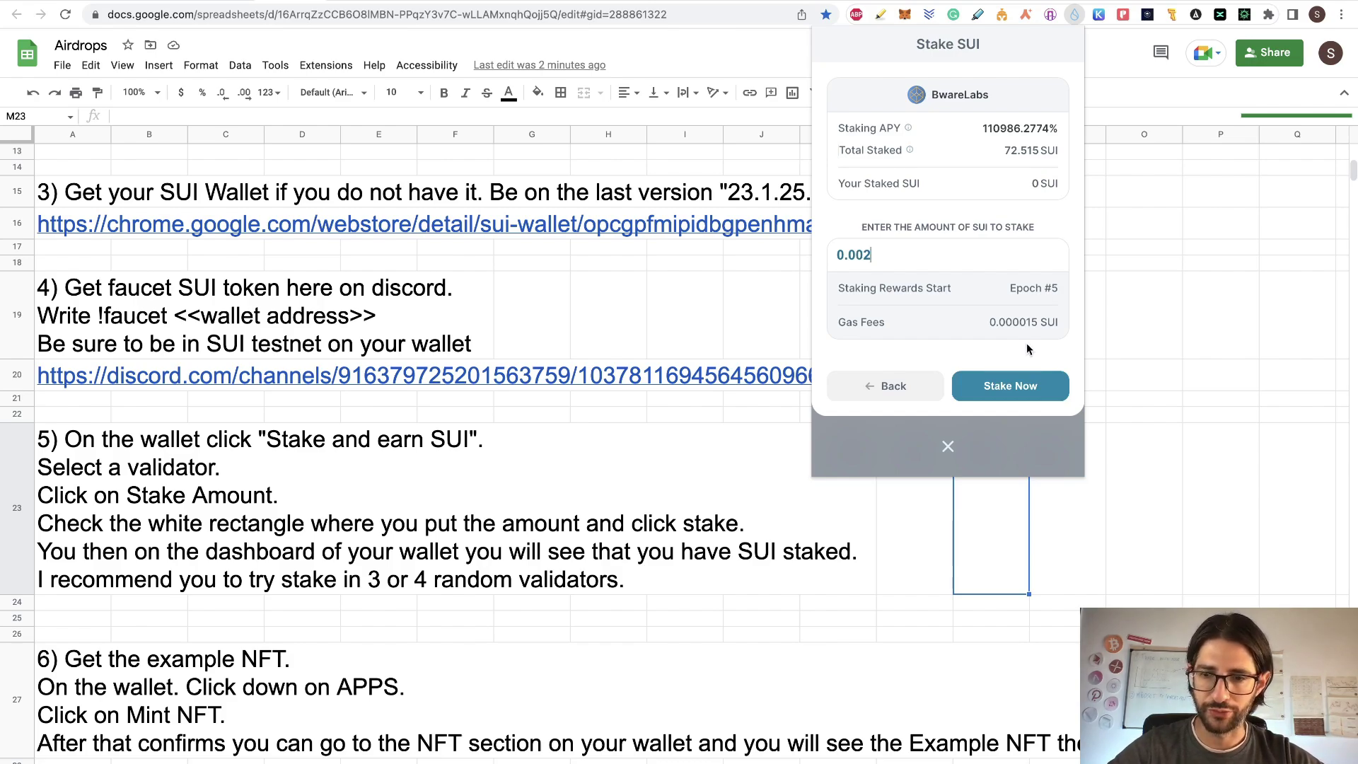
click(1011, 386)
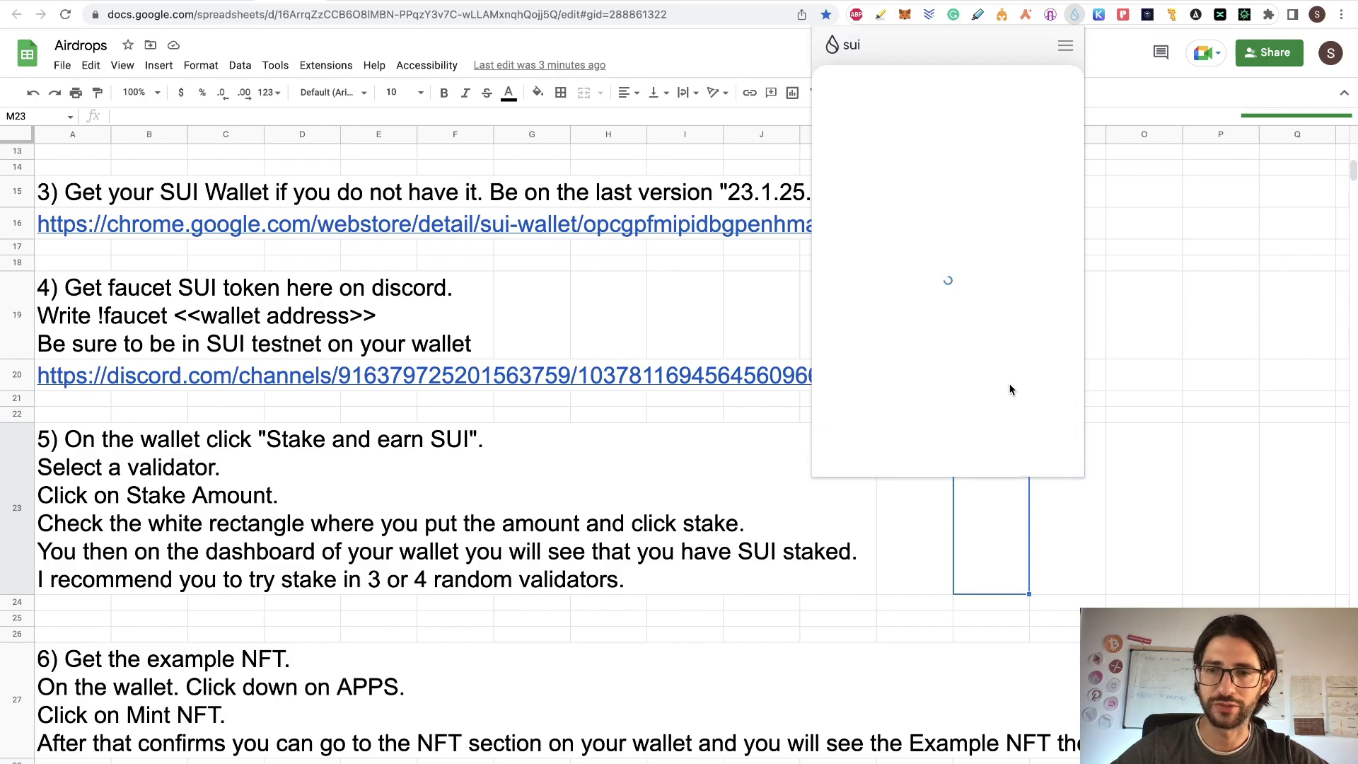
click(946, 449)
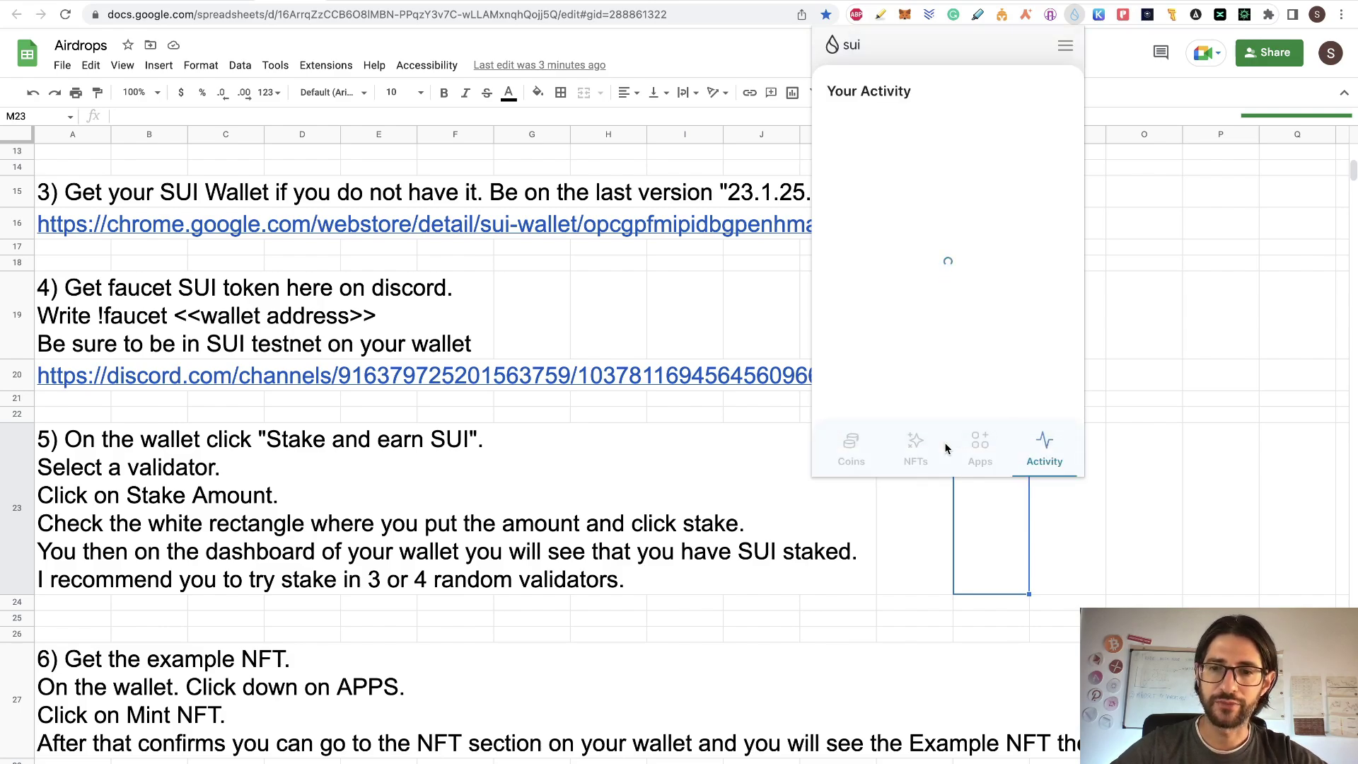
click(854, 447)
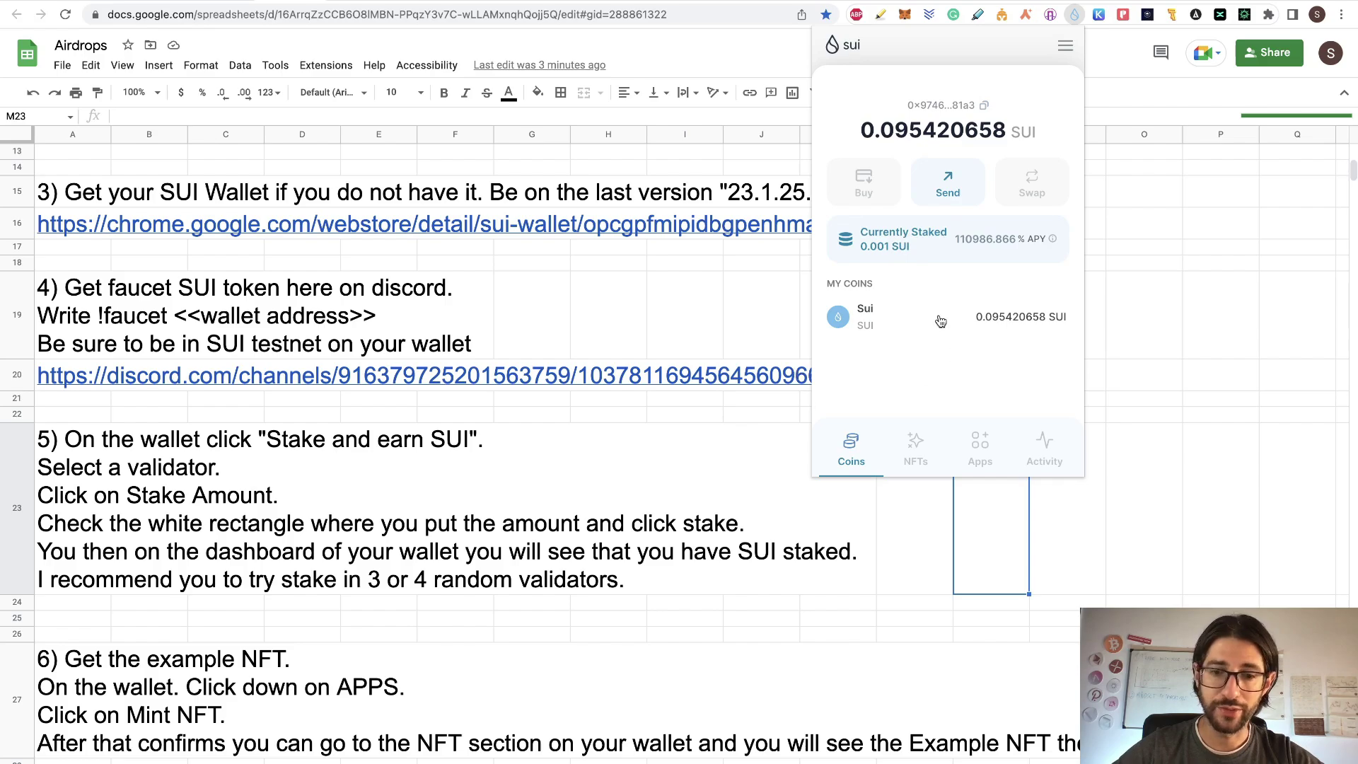
Read task 6 in the spreadsheet and mint the example NFT from the Sui Wallet's app playground
key(Escape)
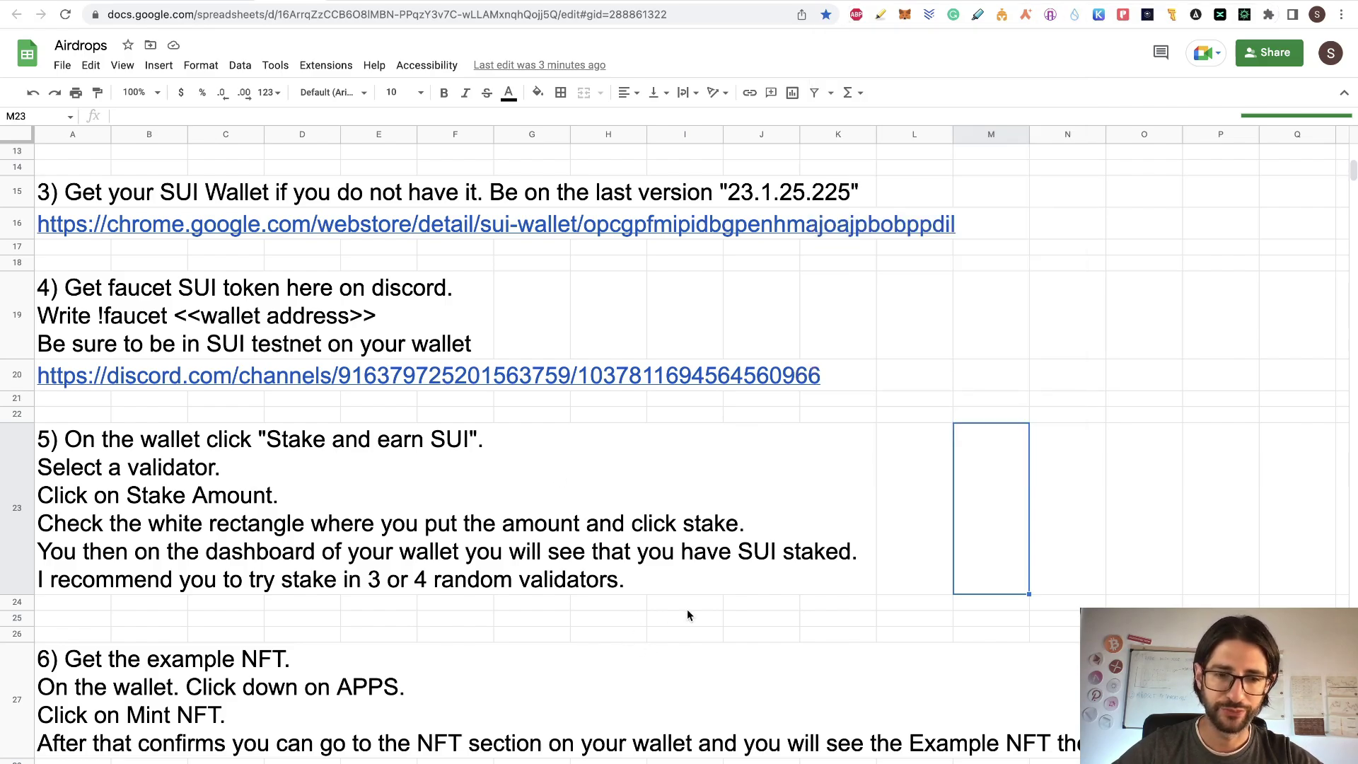
scroll(686, 609, down, 5)
scroll(686, 609, down, 3)
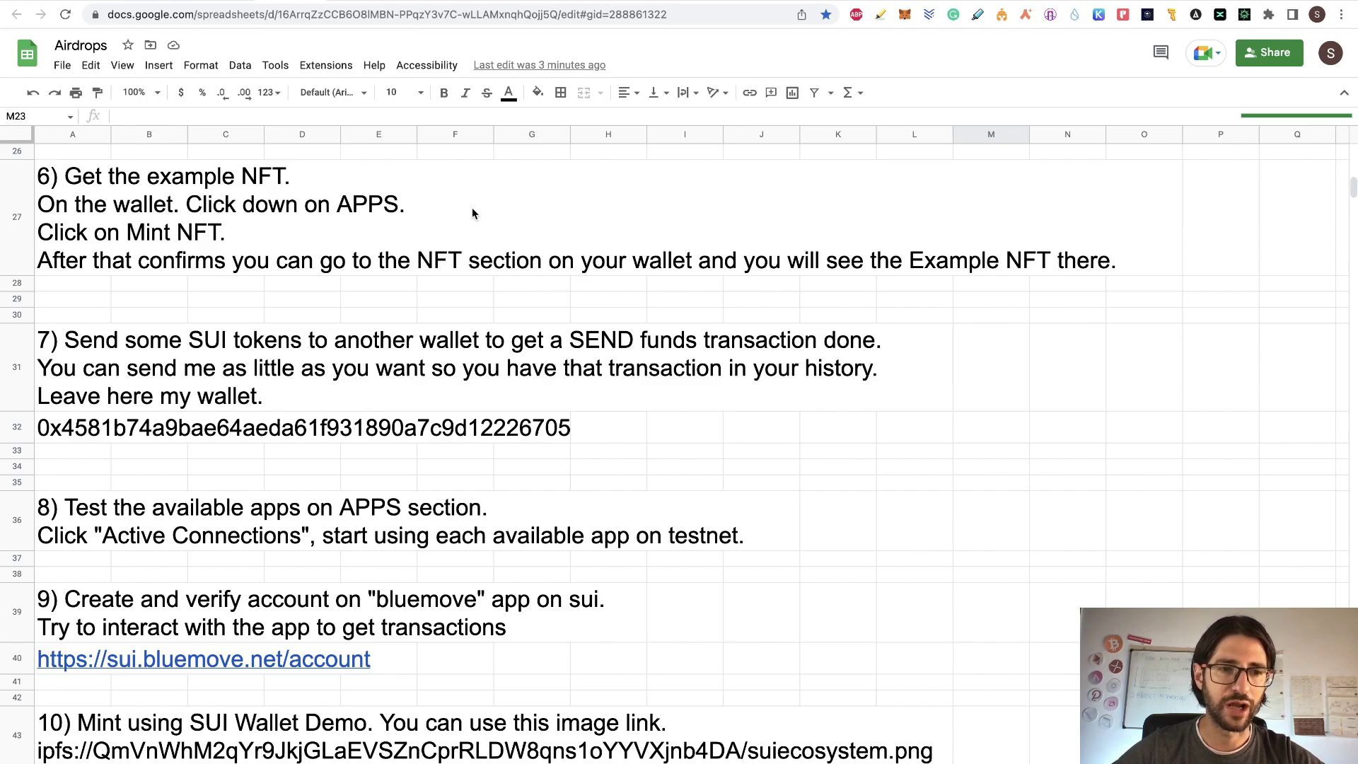
scroll(749, 222, up, 1)
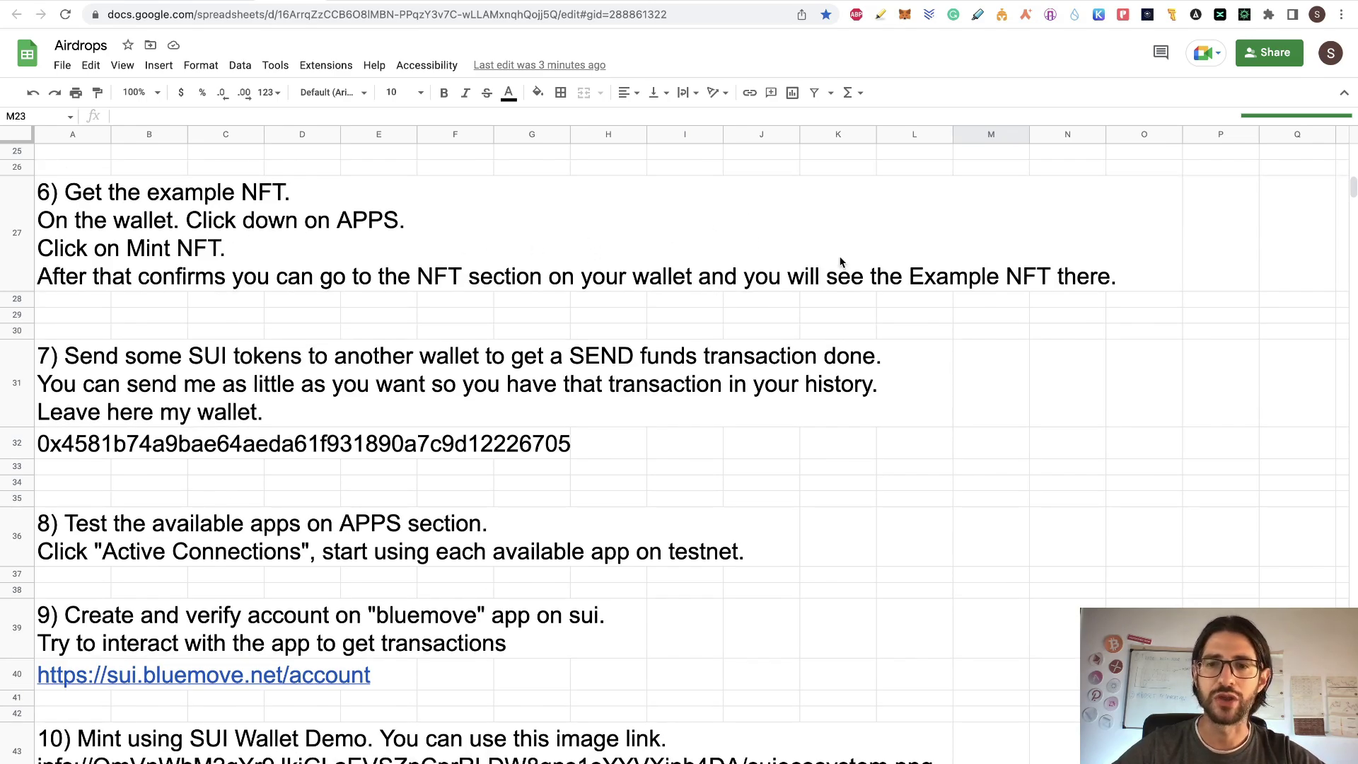
click(1074, 14)
click(983, 445)
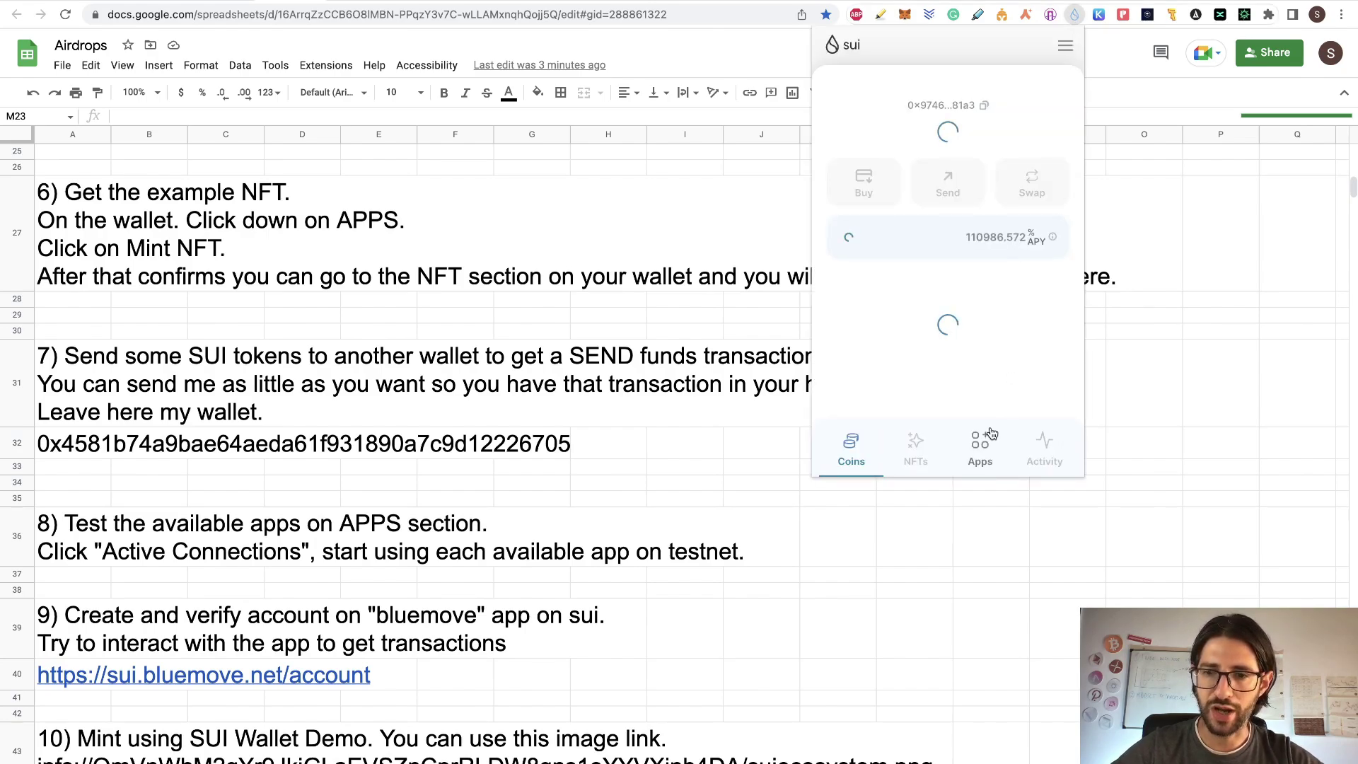
click(949, 138)
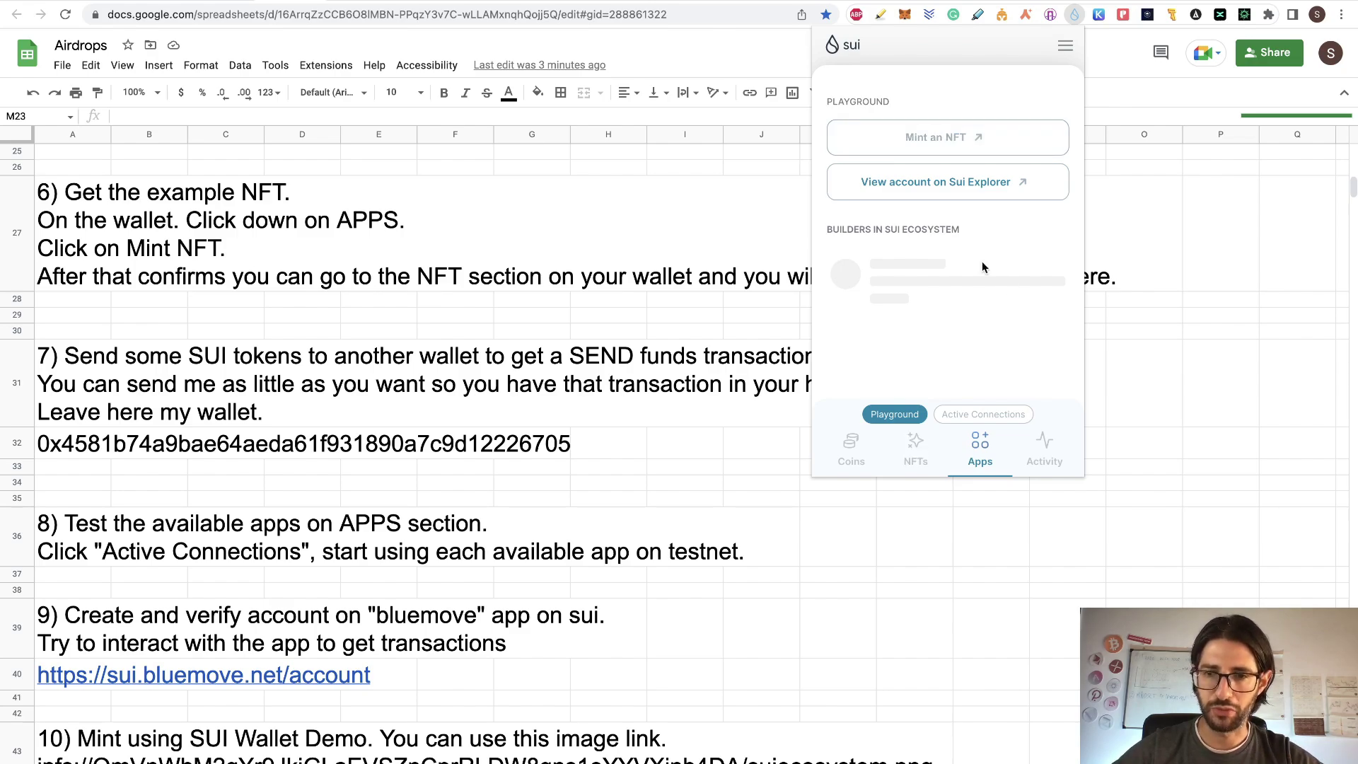
Check the Example NFT's details in the wallet's collection, review the transaction activity and return to the coins overview
click(916, 449)
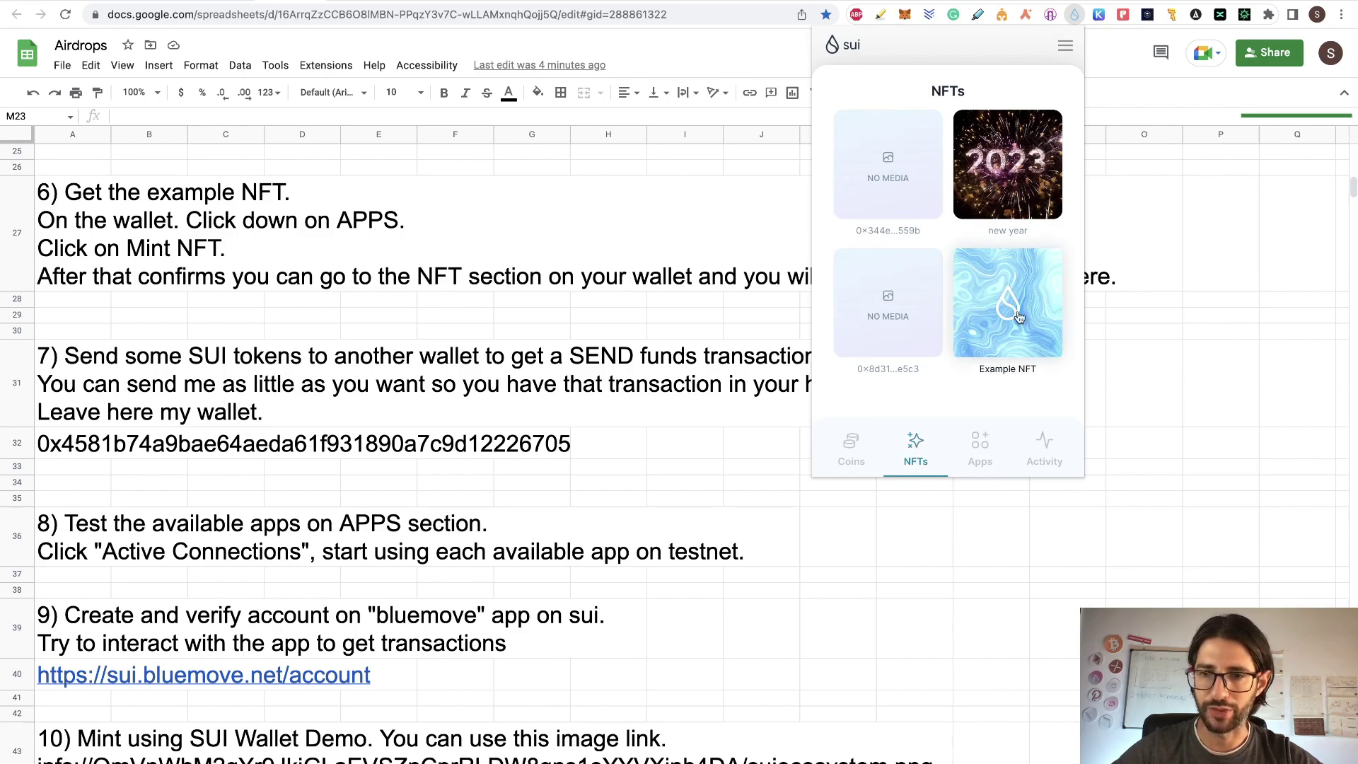
click(1001, 309)
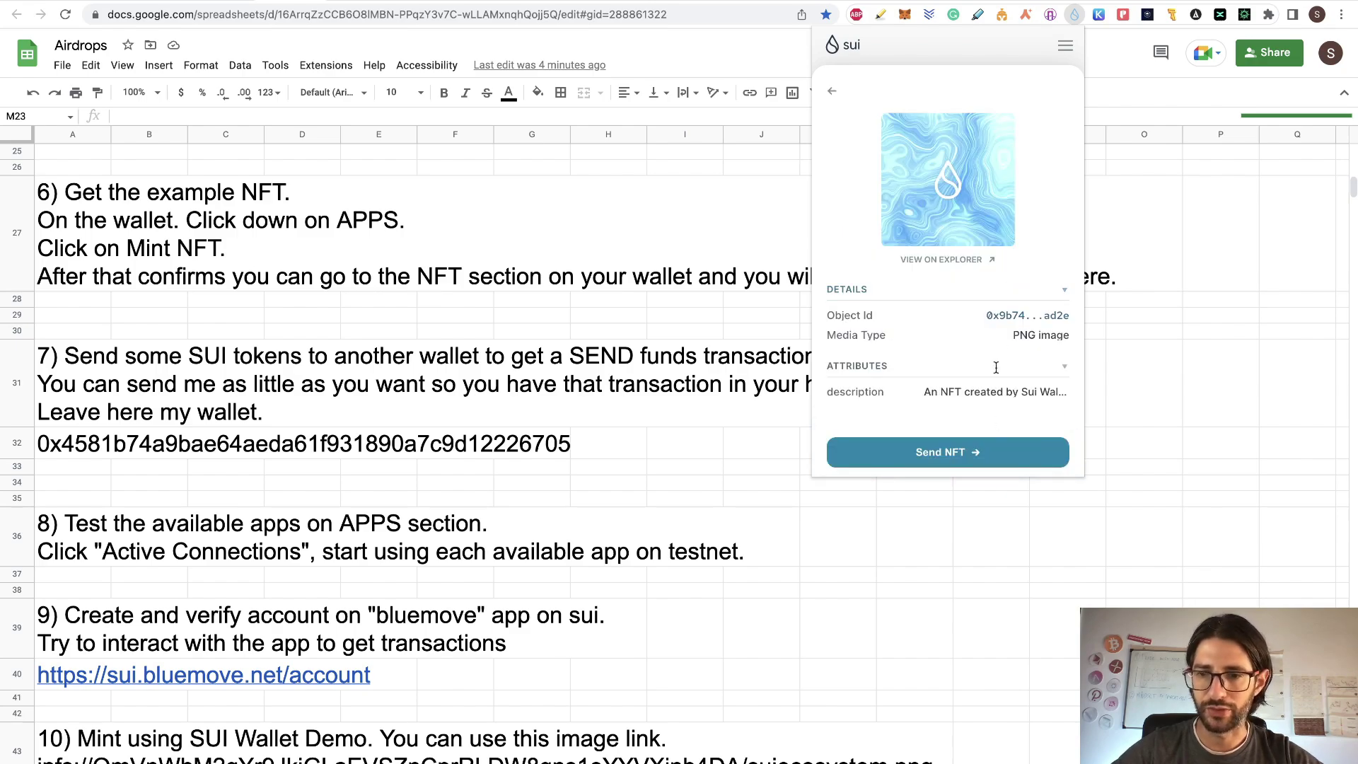
click(831, 91)
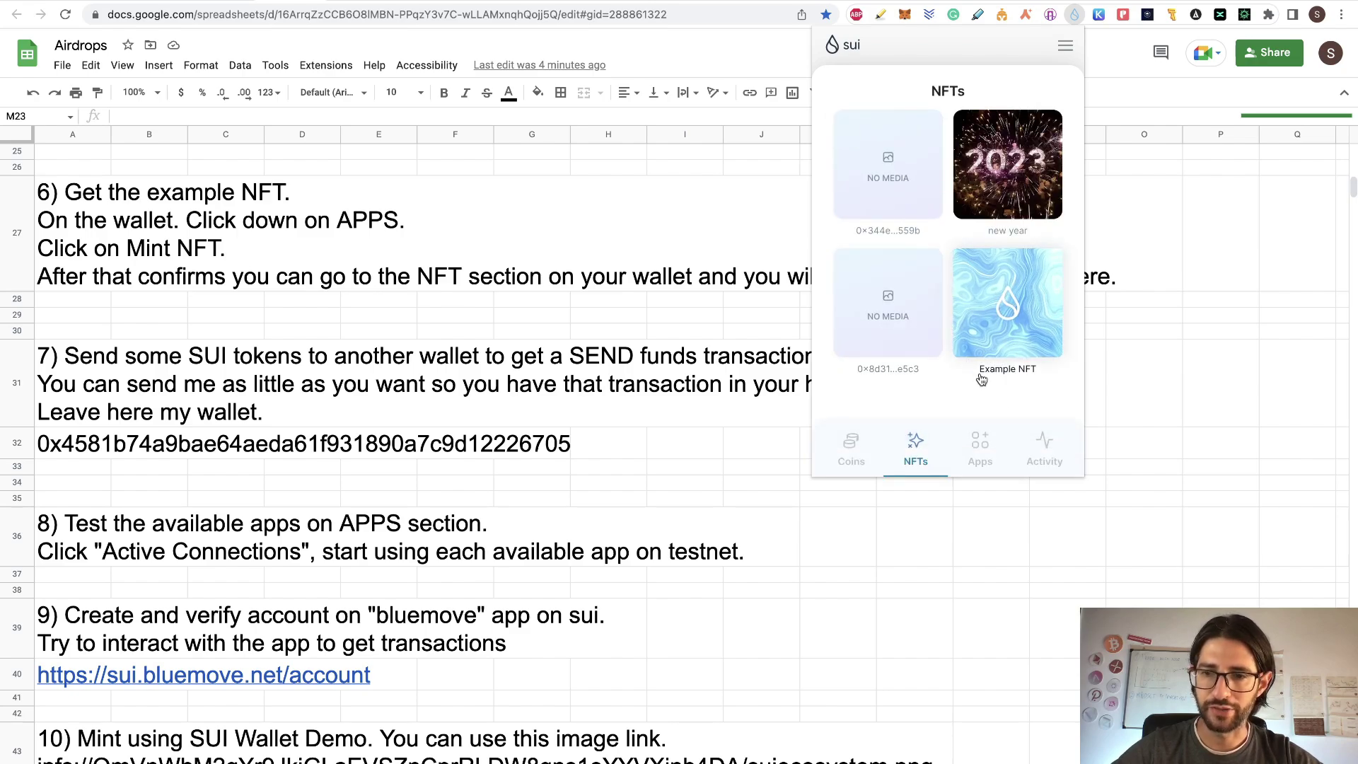
click(1053, 444)
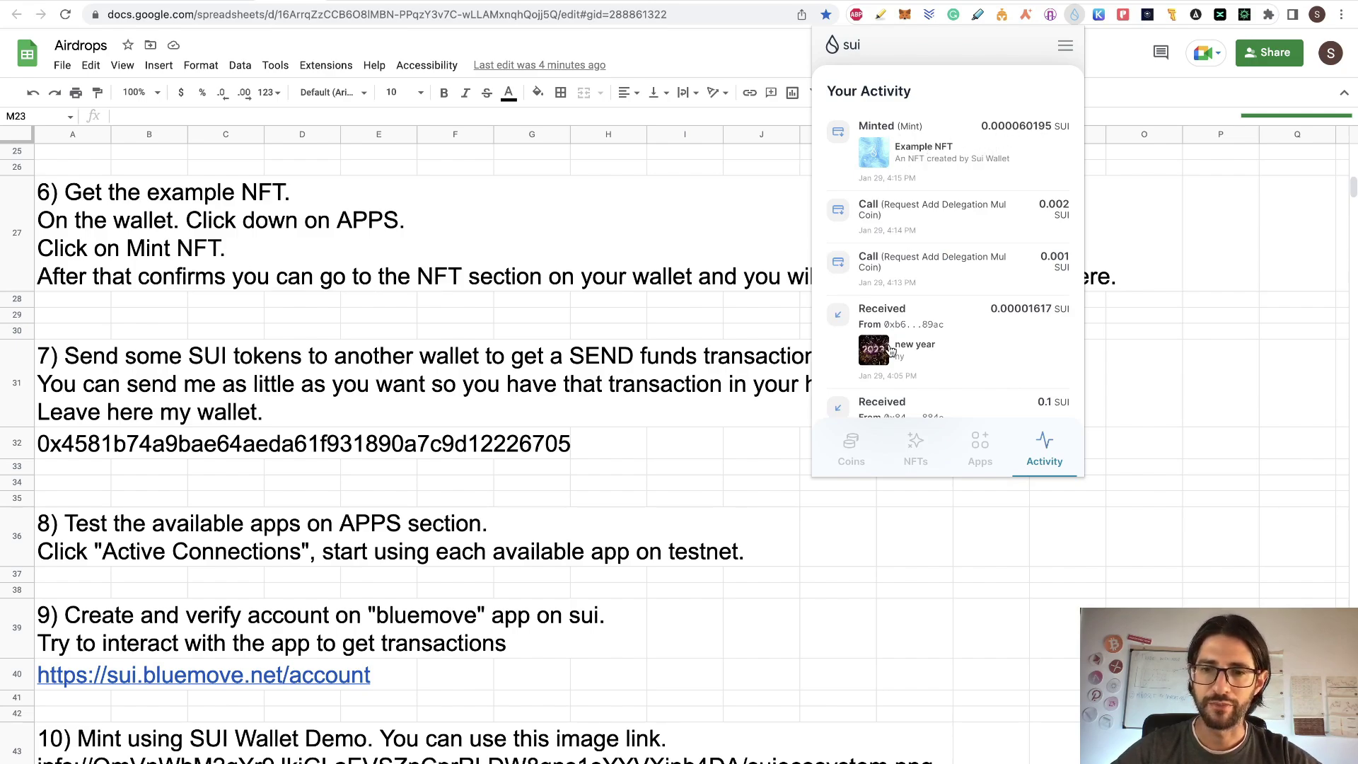
click(852, 445)
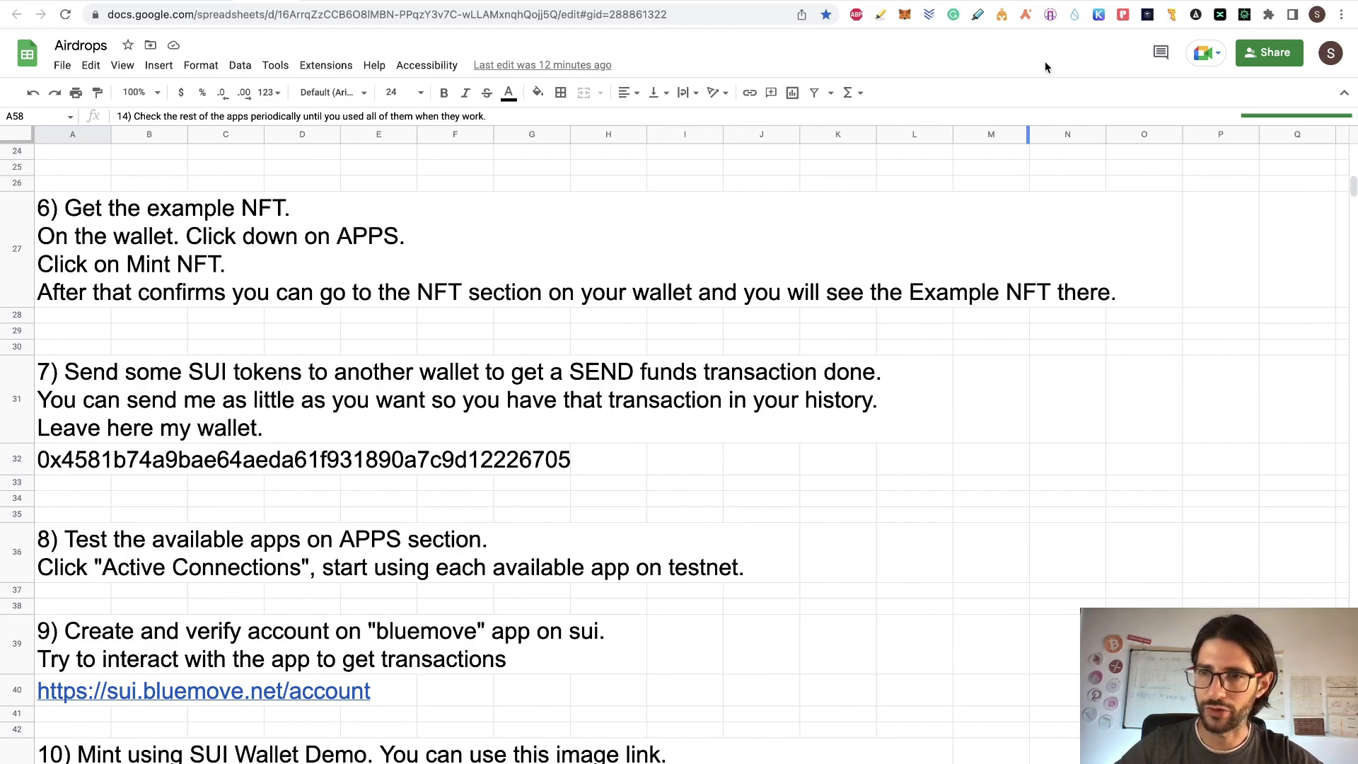
Reopen the Sui Wallet, prepare a transfer of 0.001 SUI up to the recipient address, and back out without sending it
click(1073, 14)
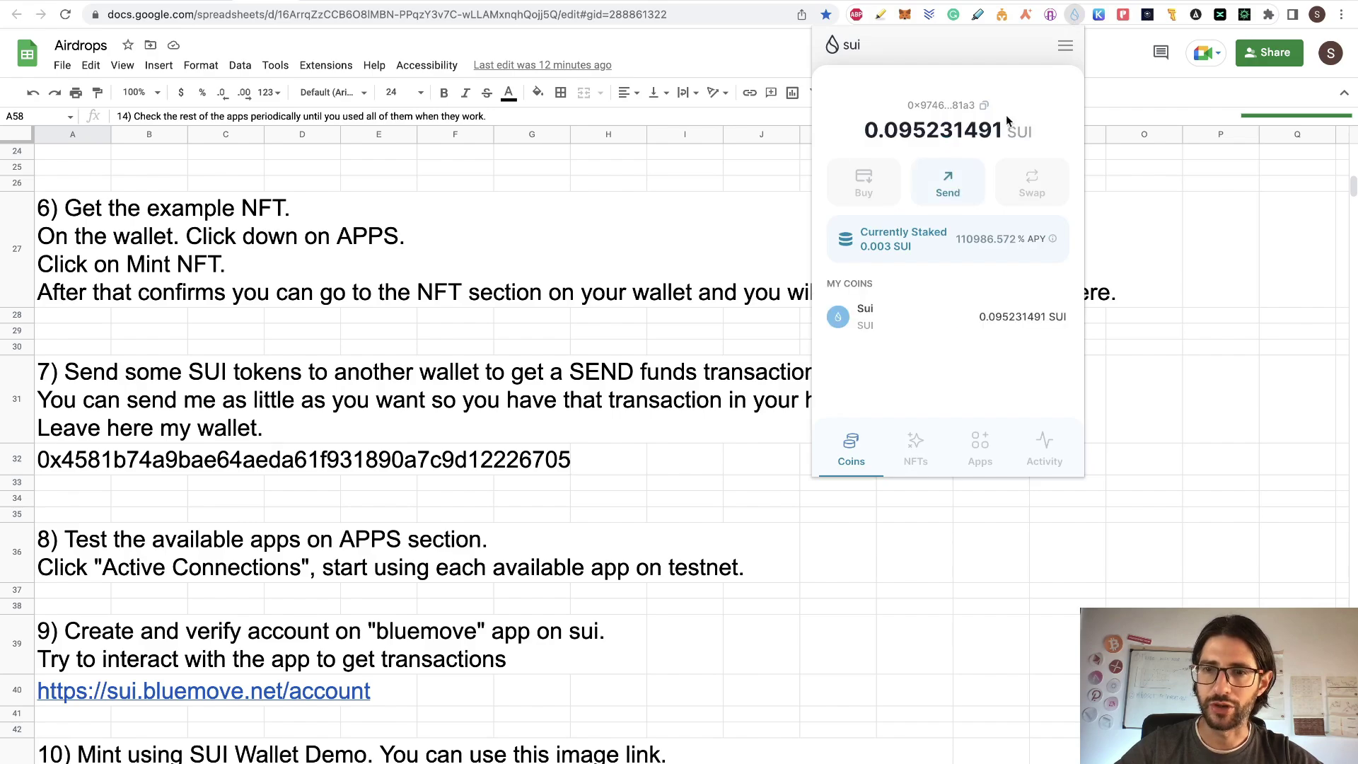
click(948, 182)
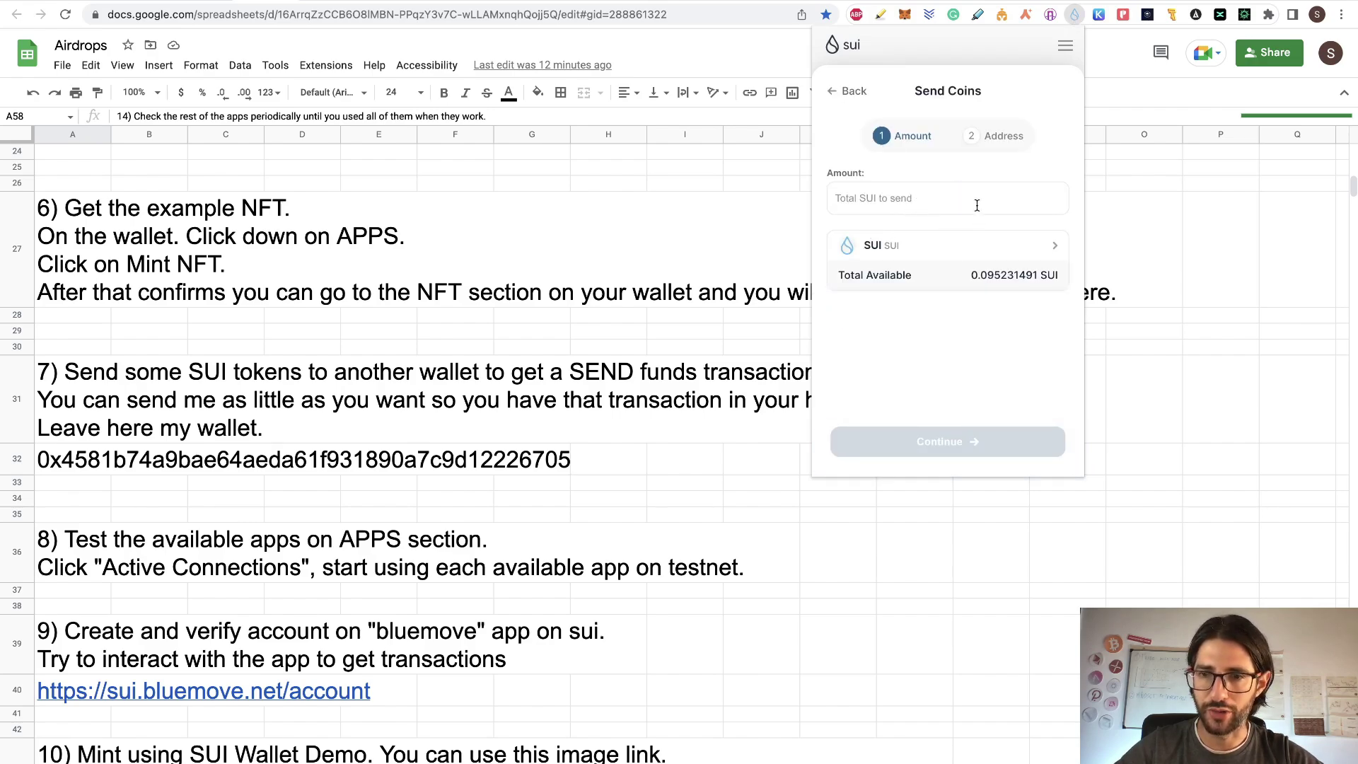
text(0.001)
click(978, 440)
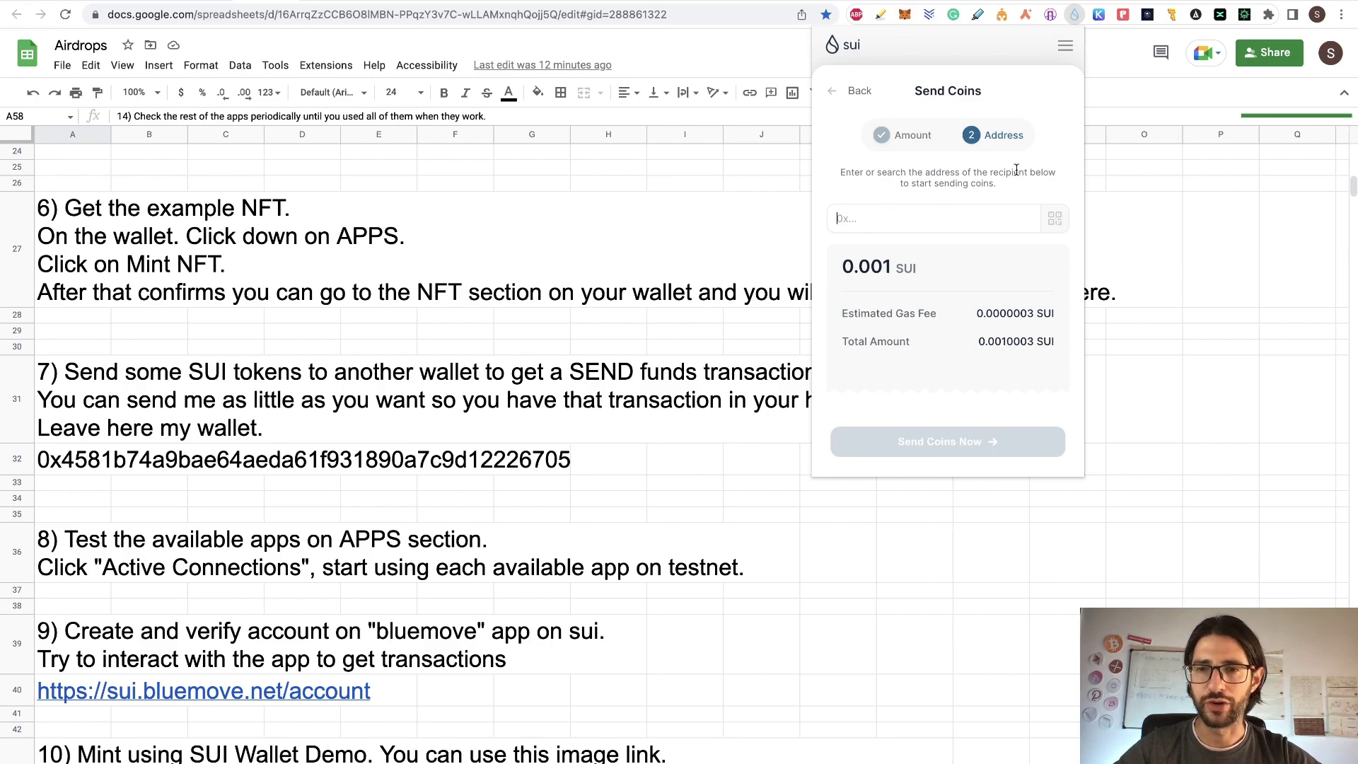
click(839, 92)
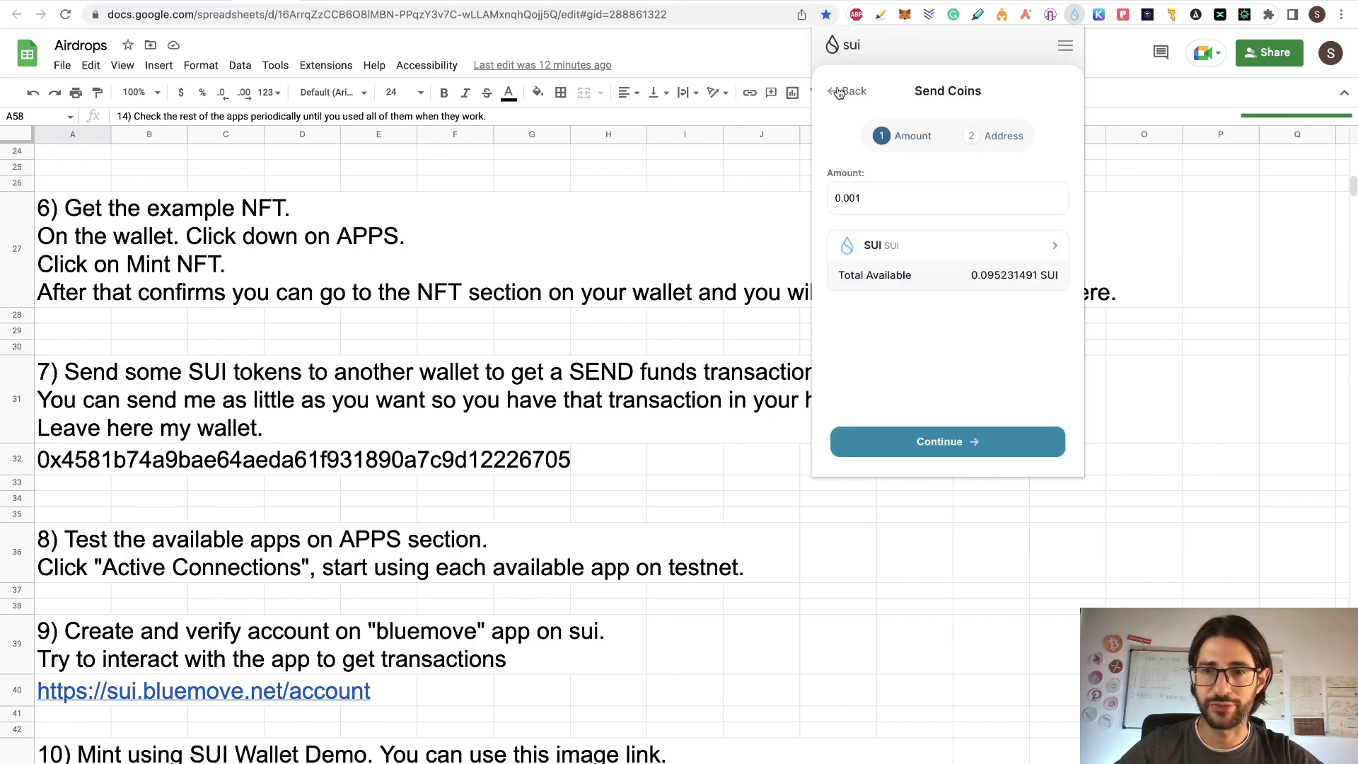
click(838, 92)
Check the Sui Wallet's transaction activity and look through its list of actively connected apps
click(1045, 453)
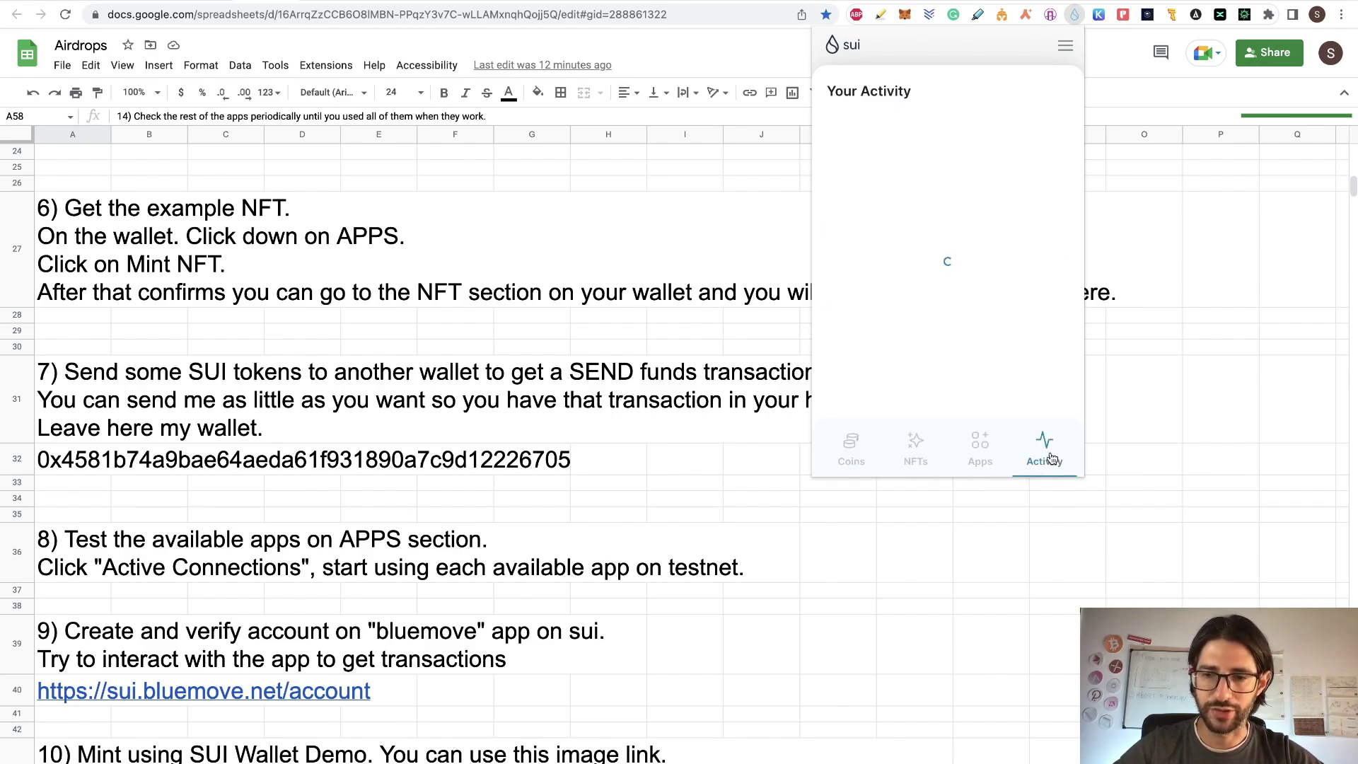
click(858, 550)
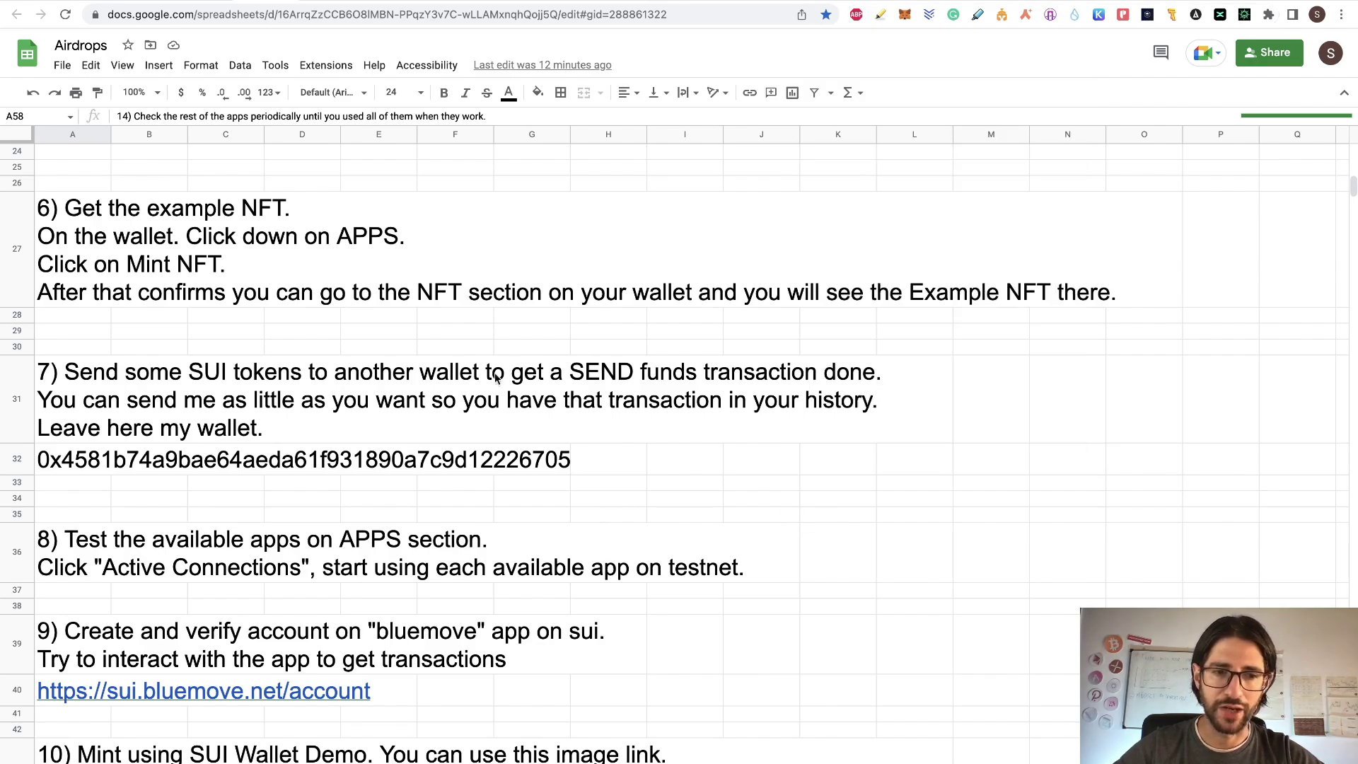
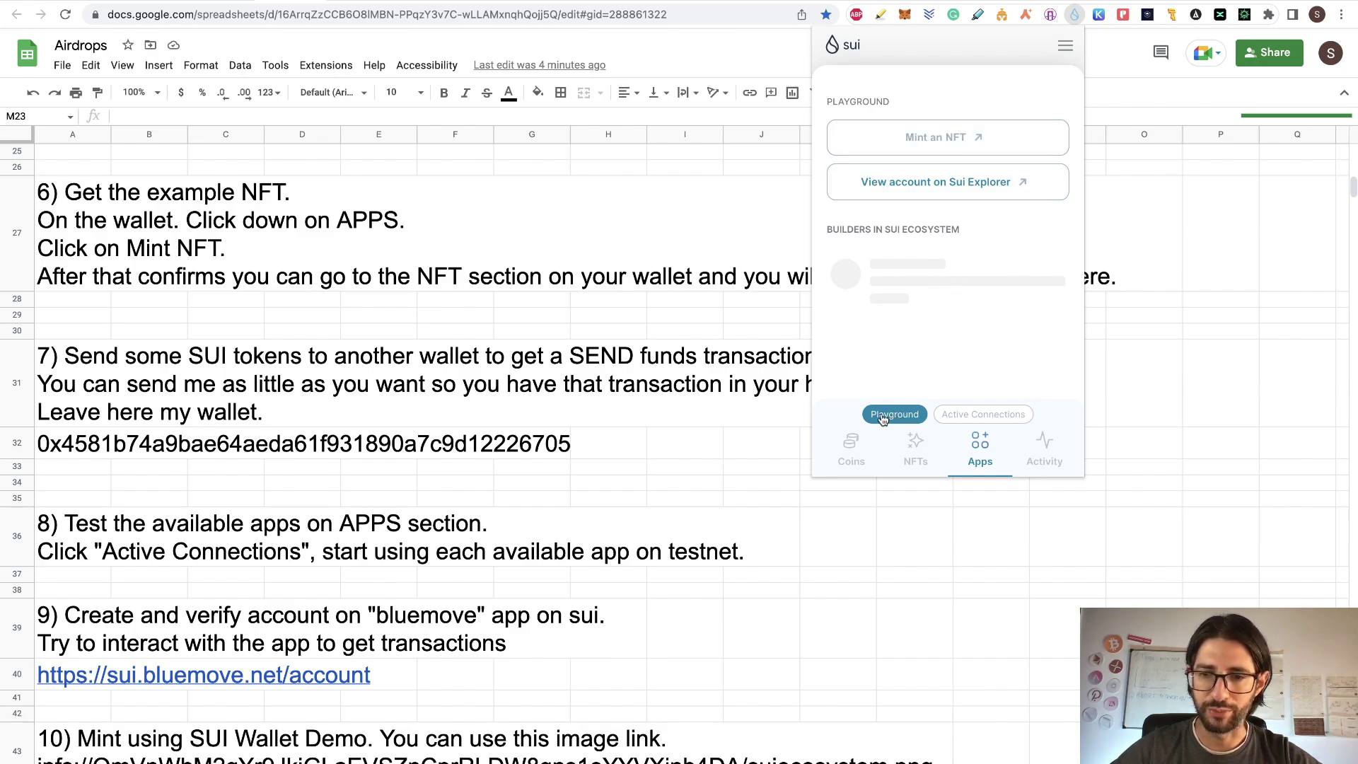
click(984, 417)
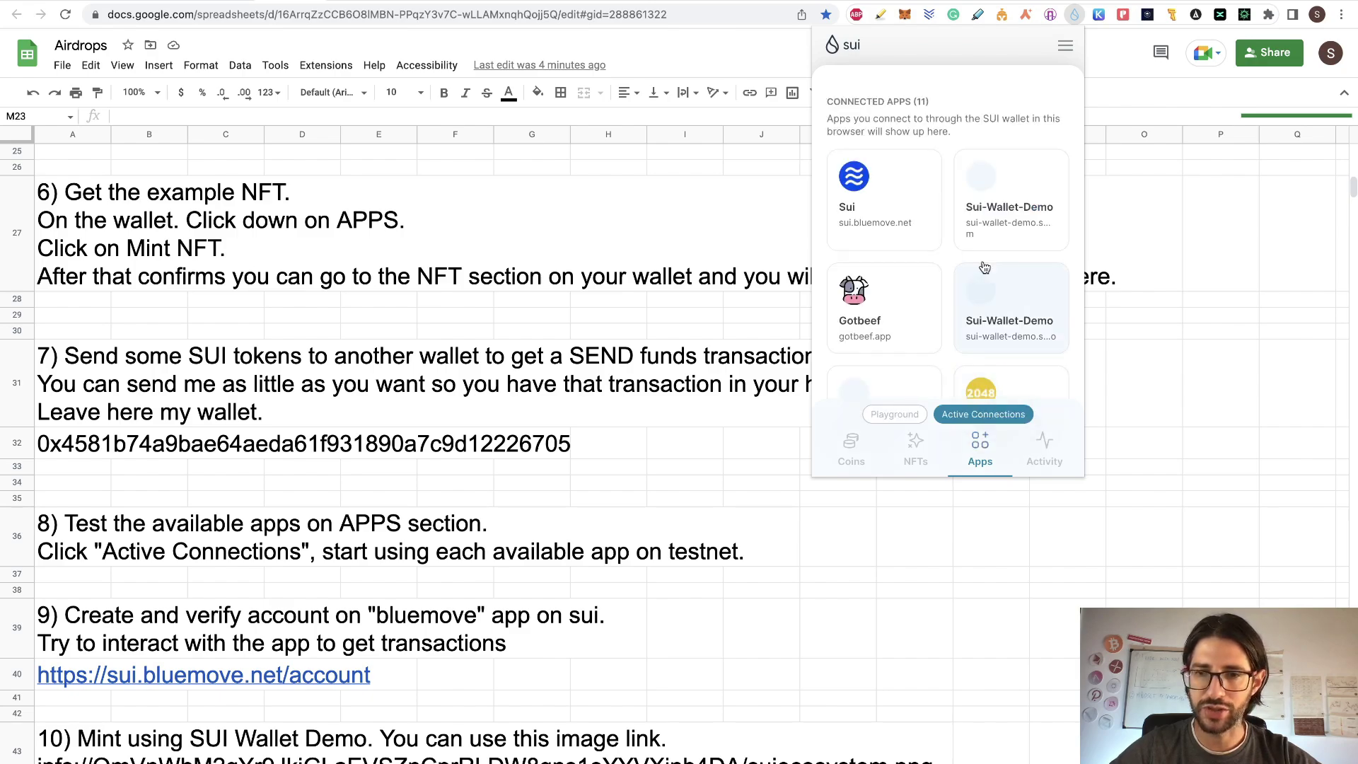
scroll(985, 268, down, 4)
scroll(987, 272, down, 3)
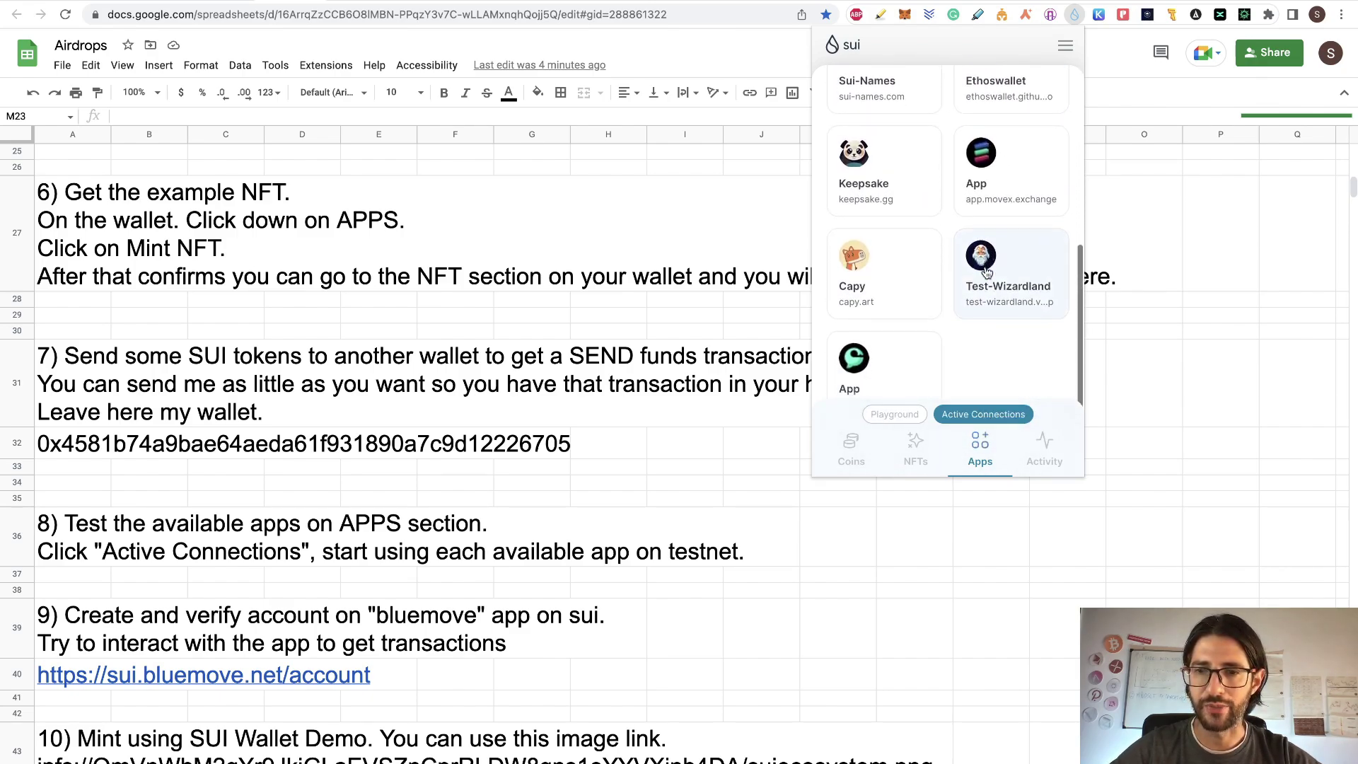
scroll(987, 273, up, 8)
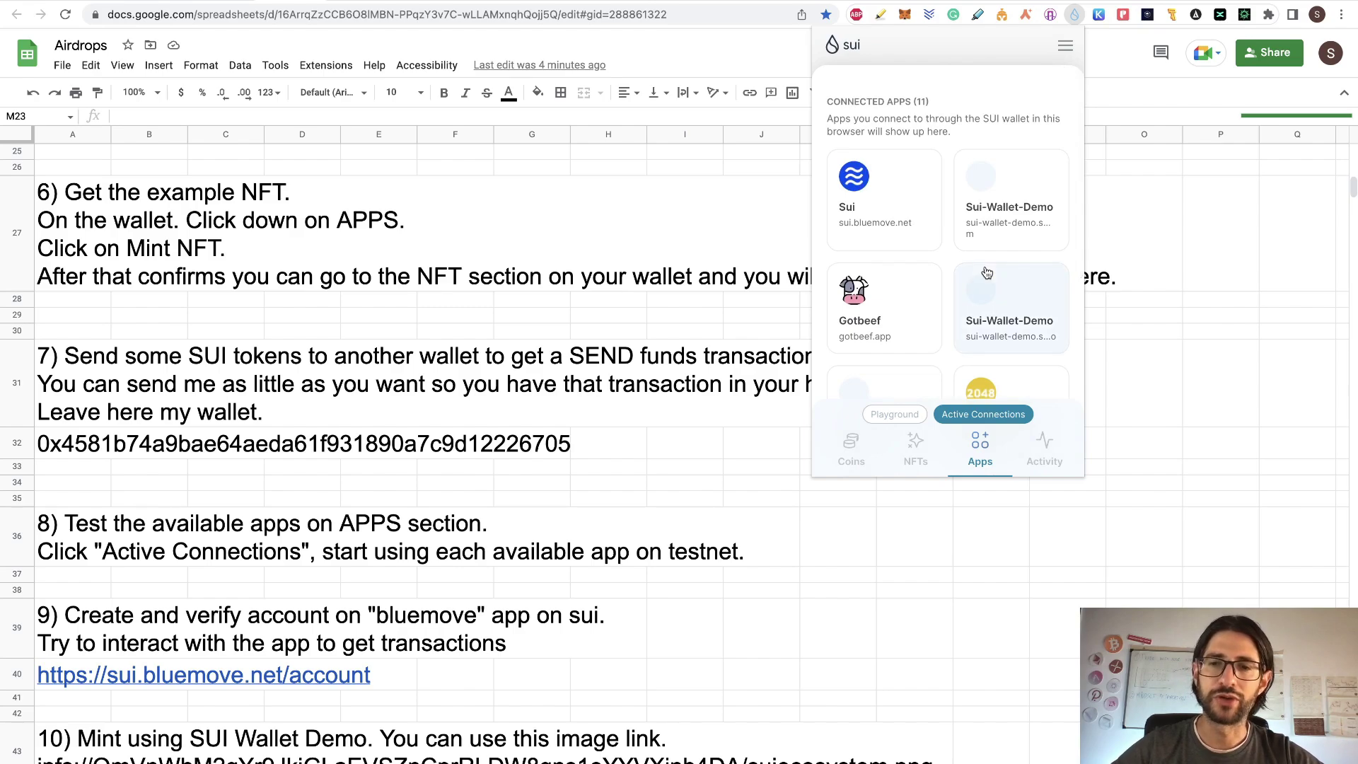
click(1065, 49)
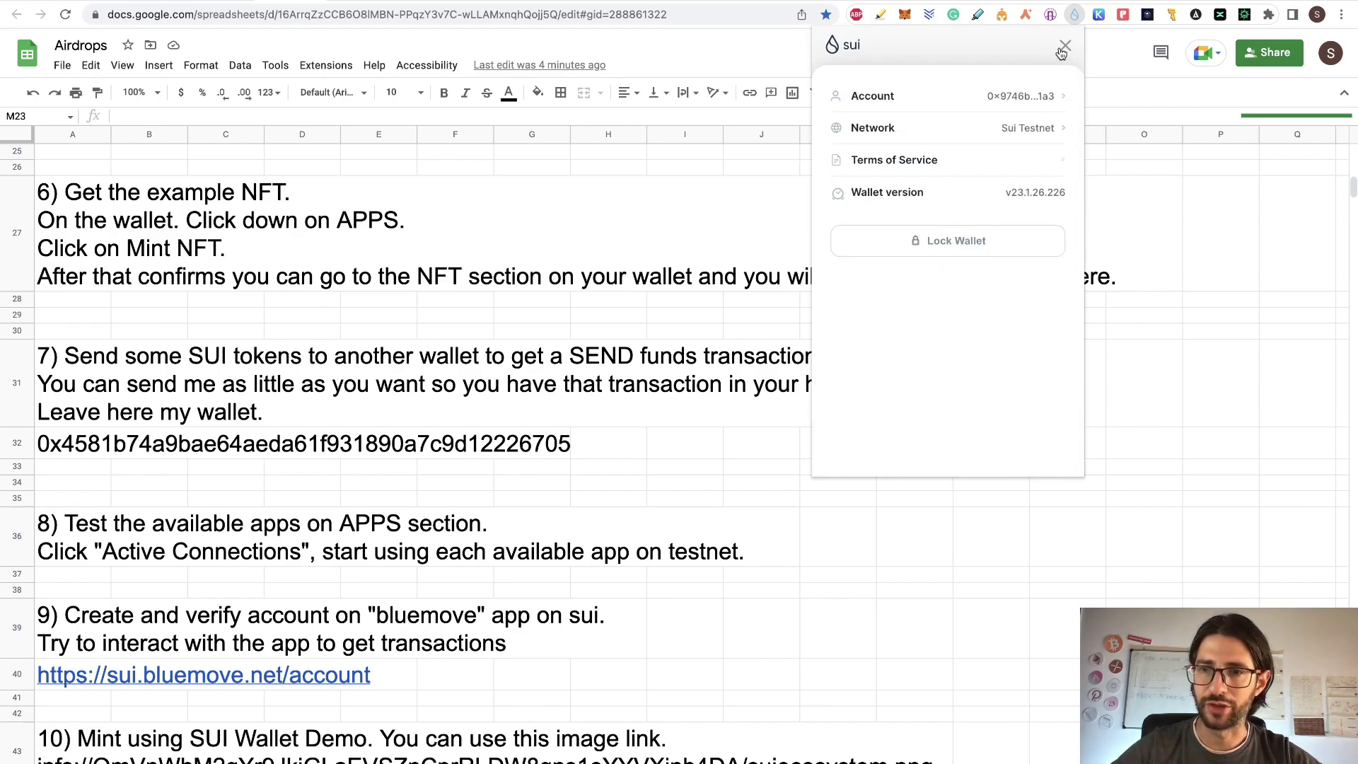
click(1063, 48)
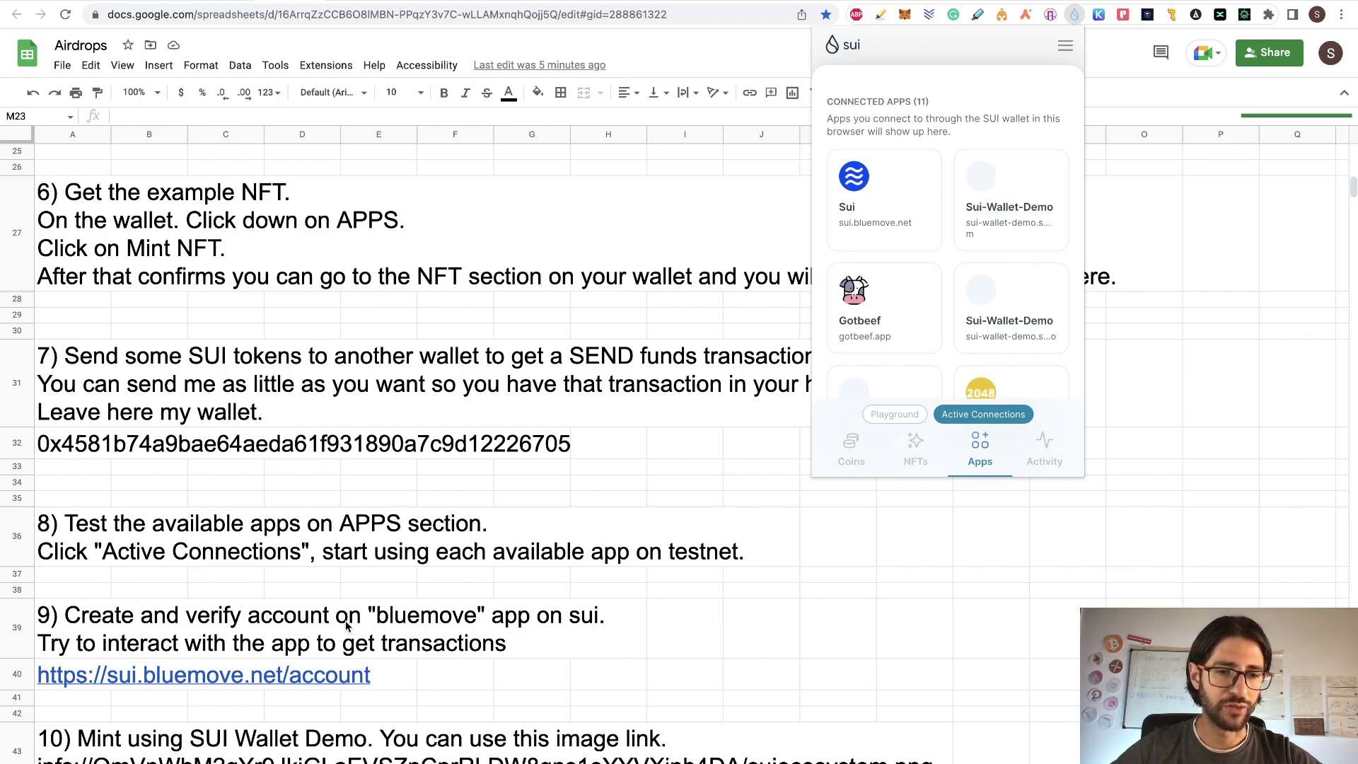
Open the BlueMove site from the wallet's active connections and go to the account's profile settings
click(886, 211)
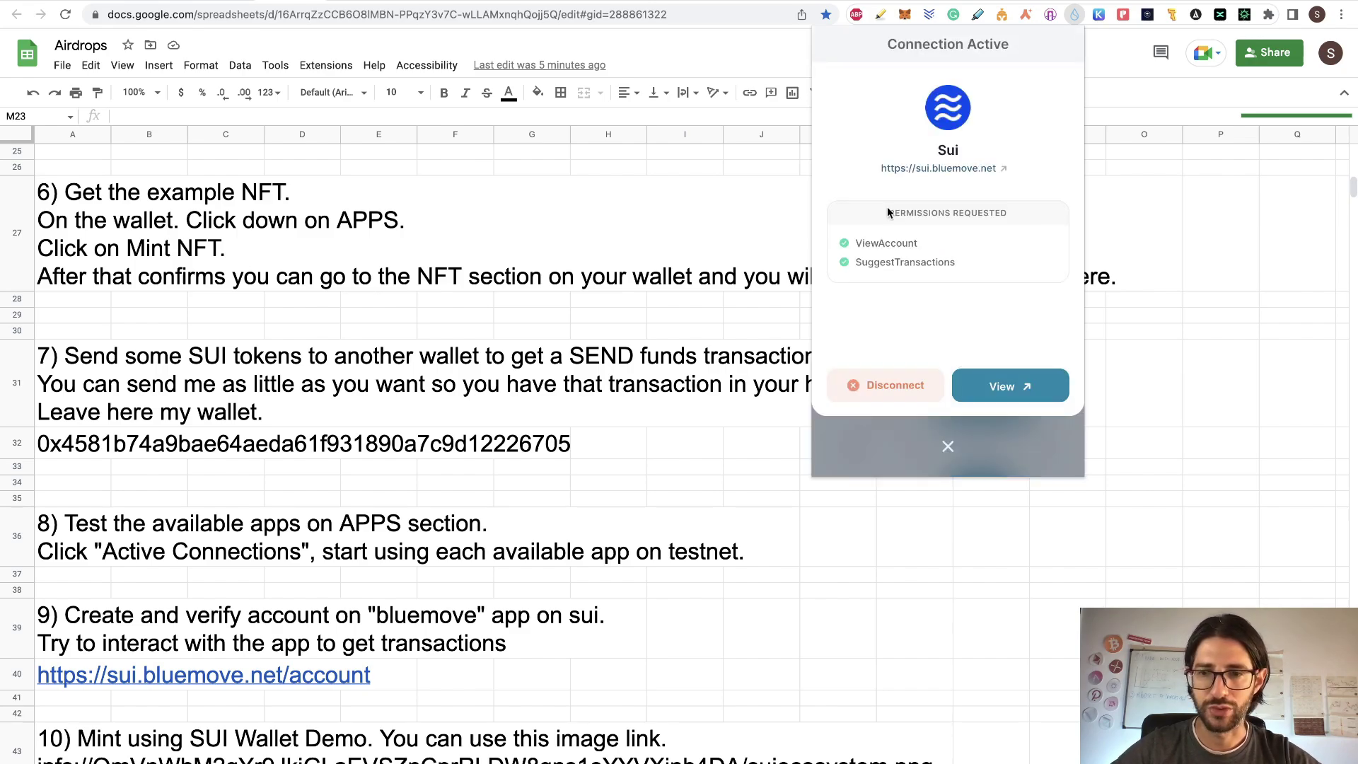
click(1008, 382)
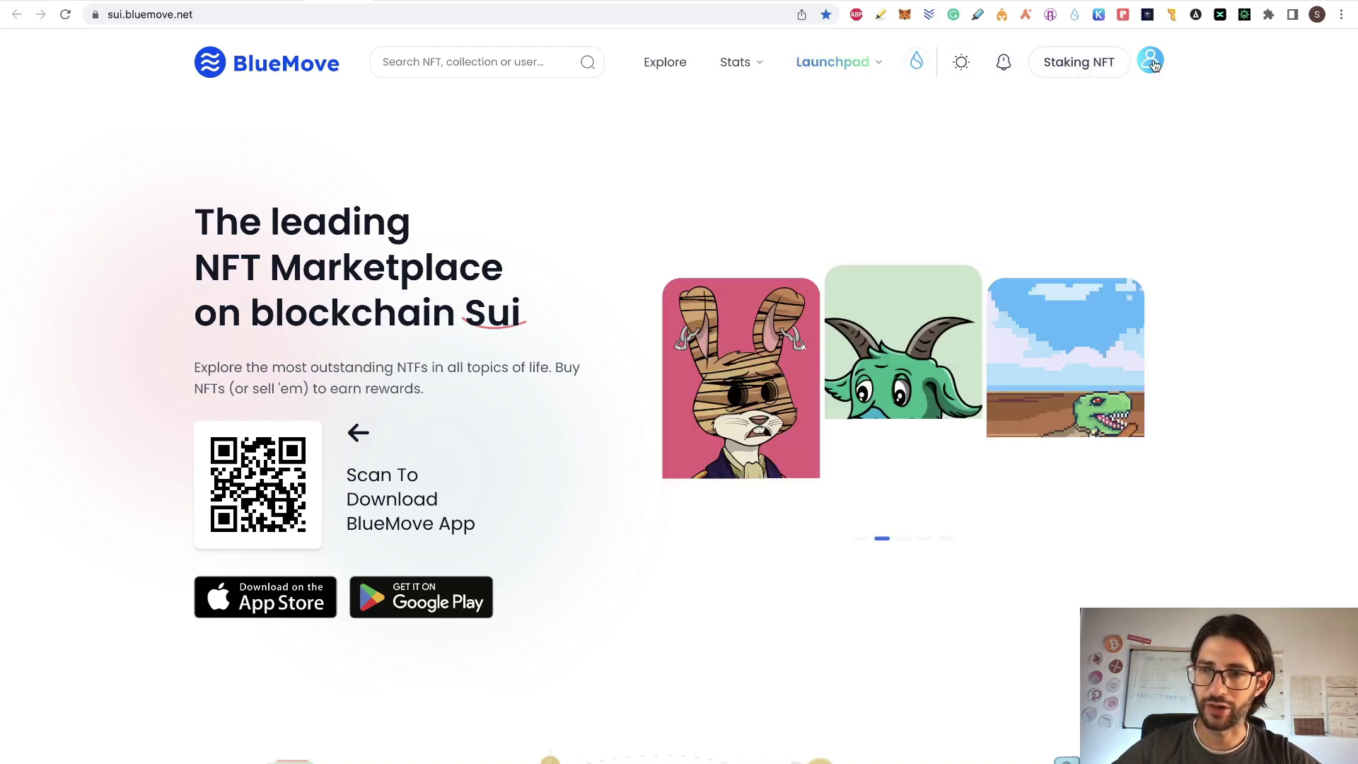
click(1152, 63)
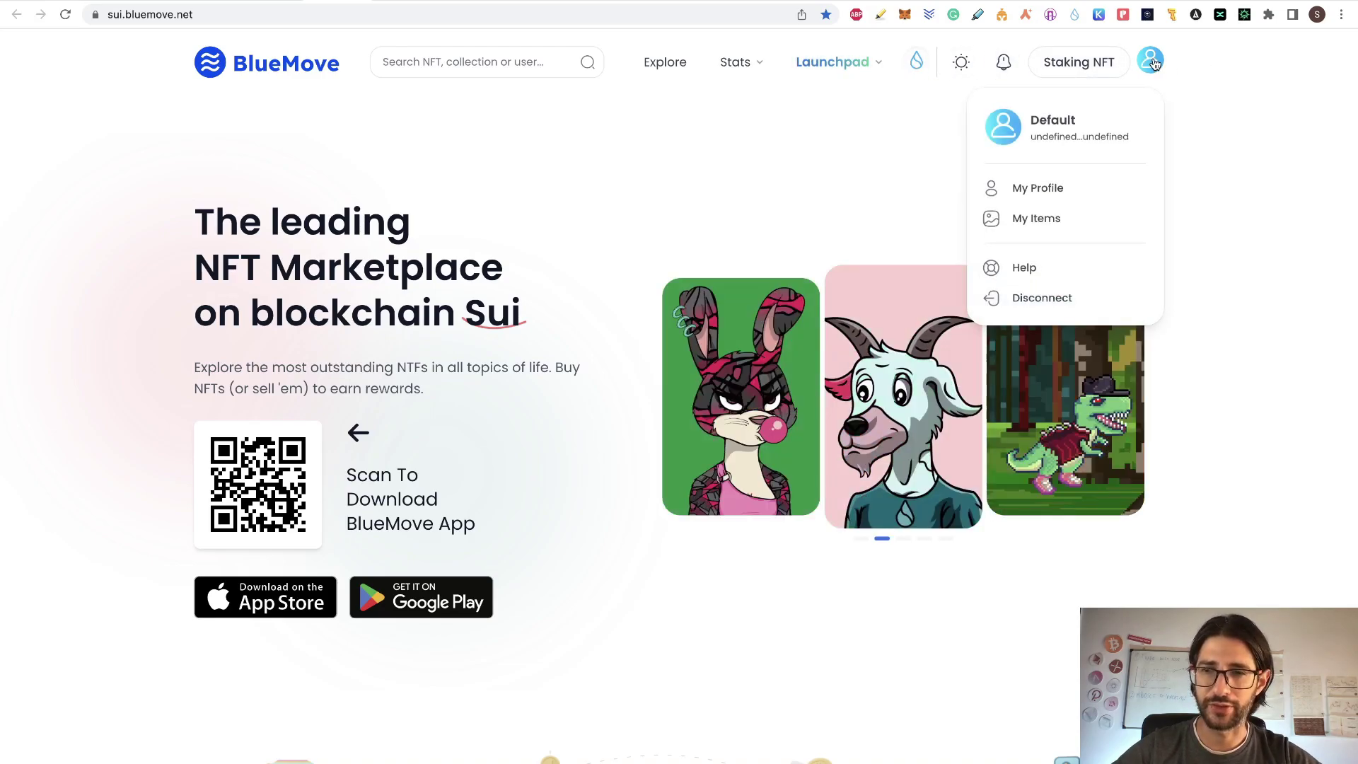
click(1069, 193)
scroll(698, 495, down, 5)
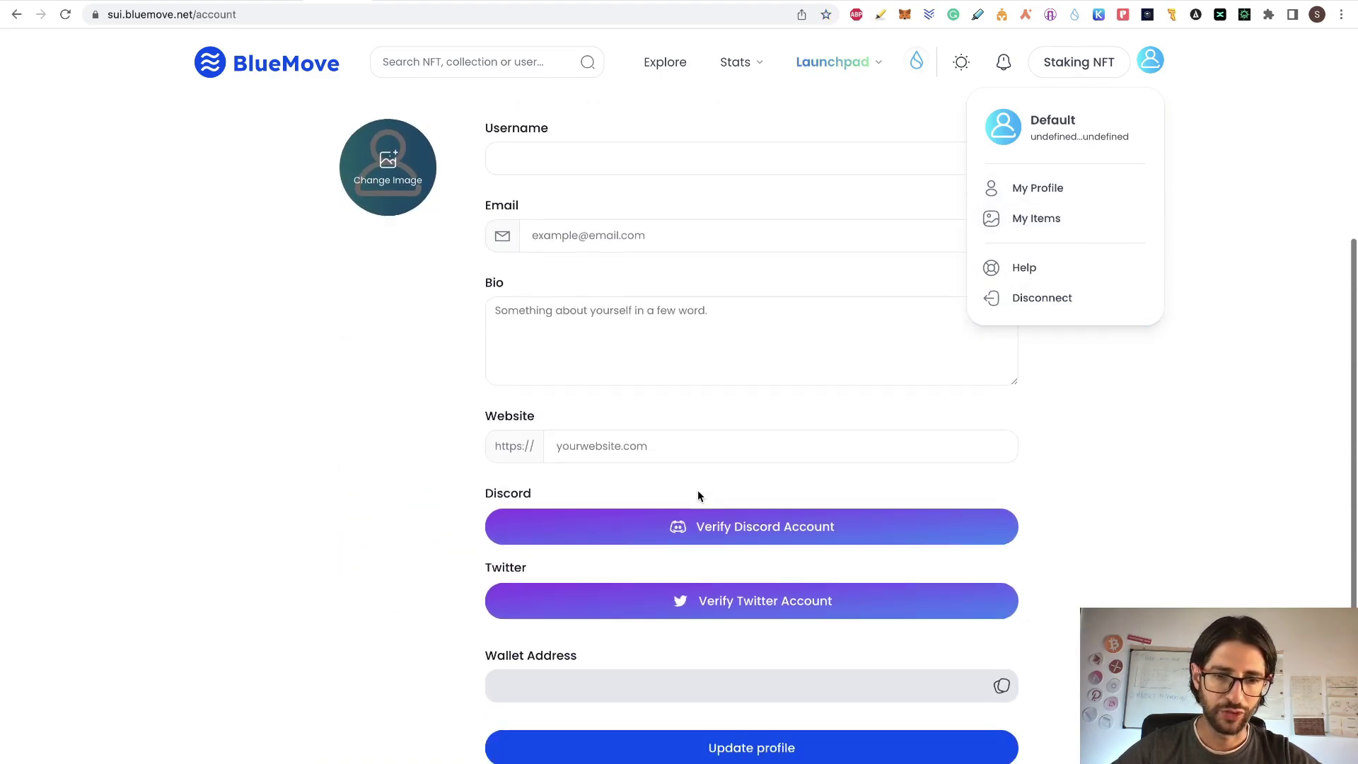
scroll(697, 496, down, 5)
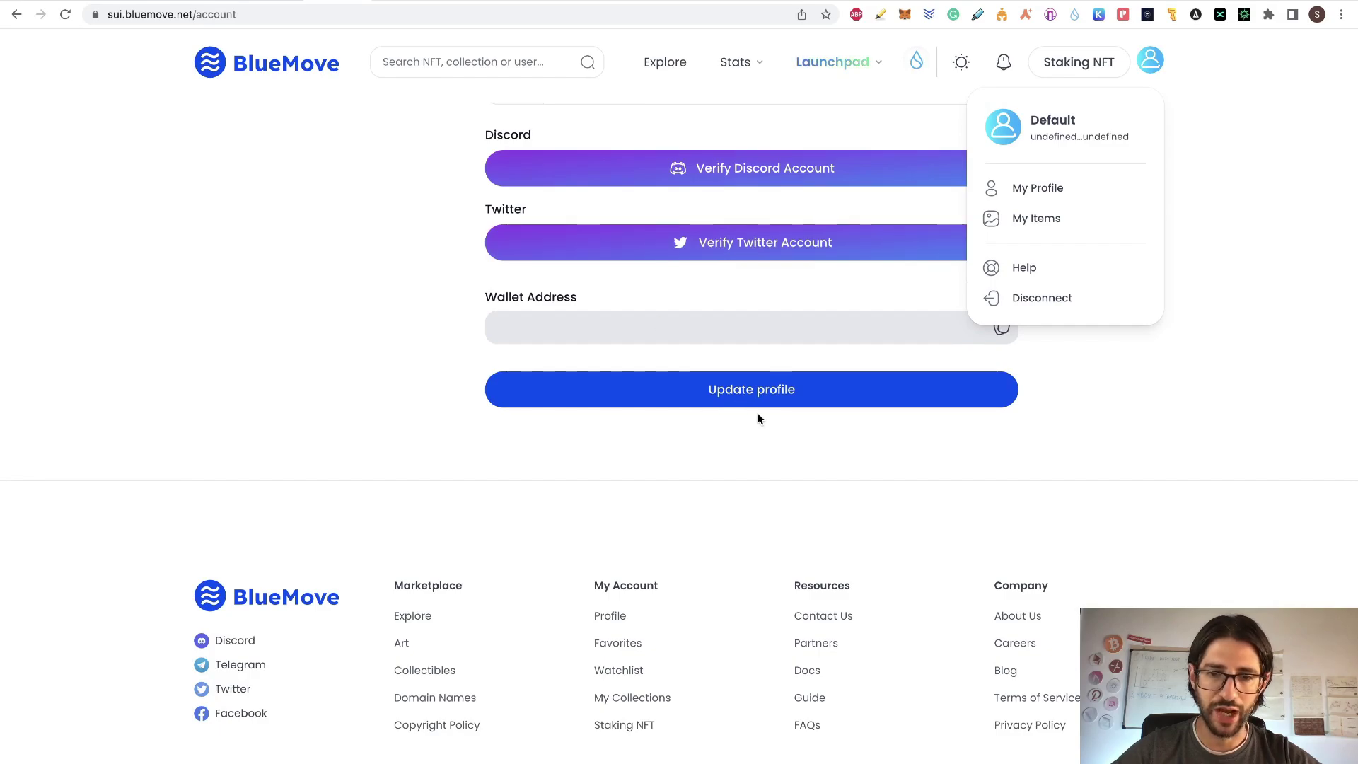
scroll(758, 418, up, 10)
scroll(758, 419, down, 4)
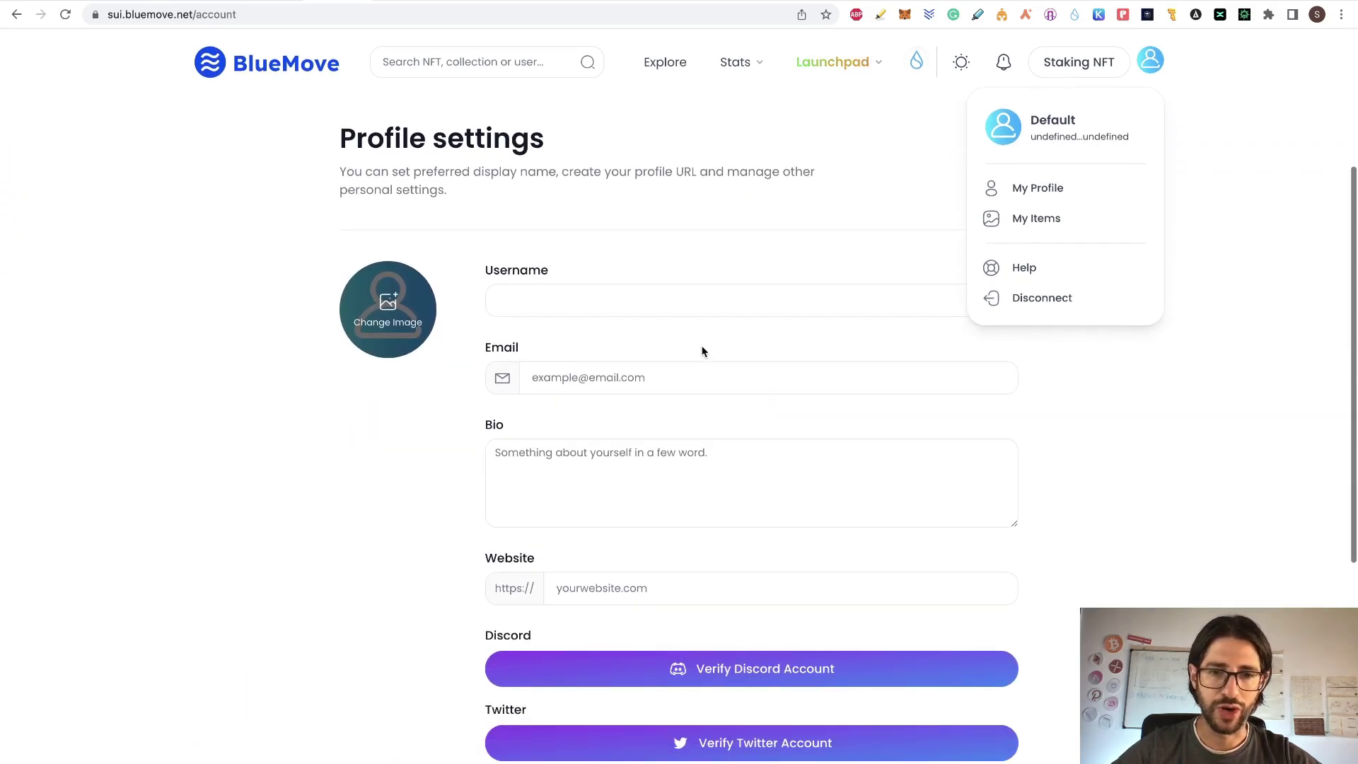
click(377, 319)
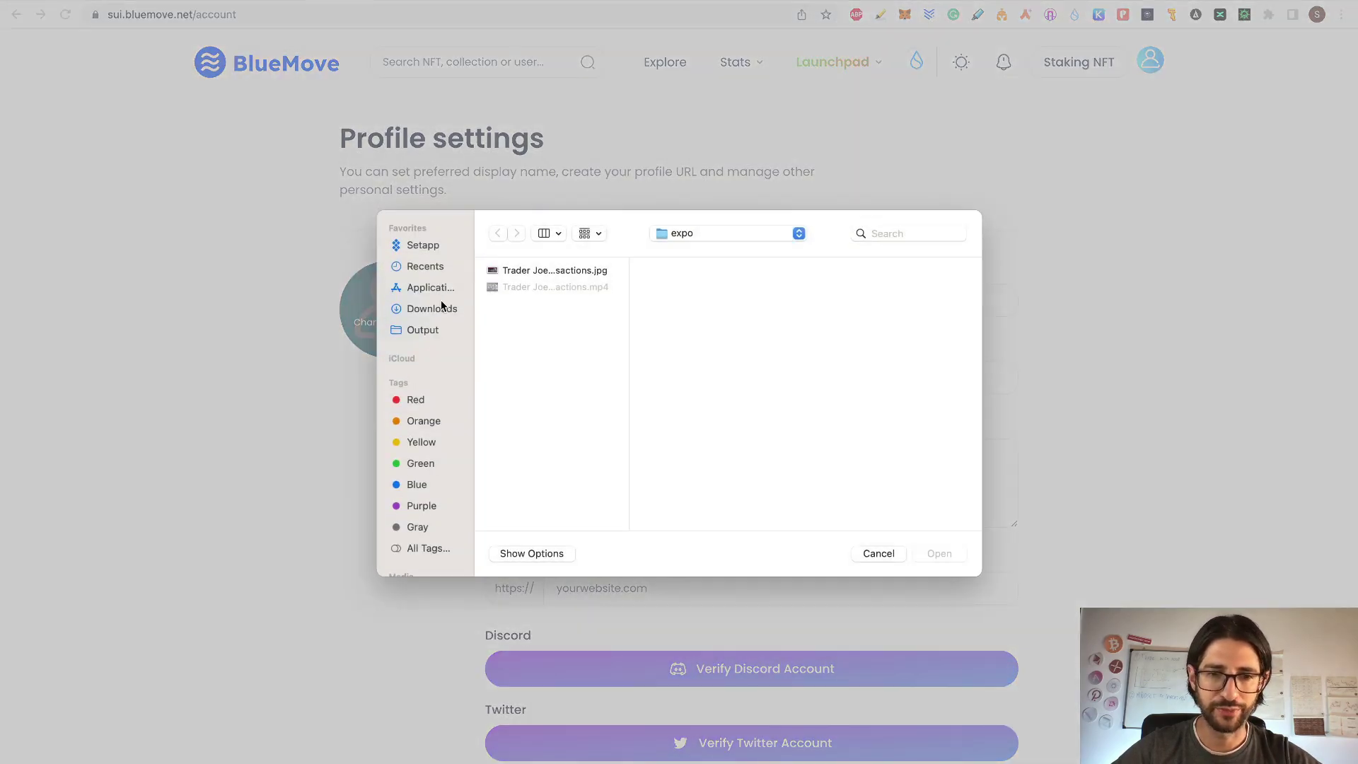
key(Escape)
scroll(495, 425, down, 3)
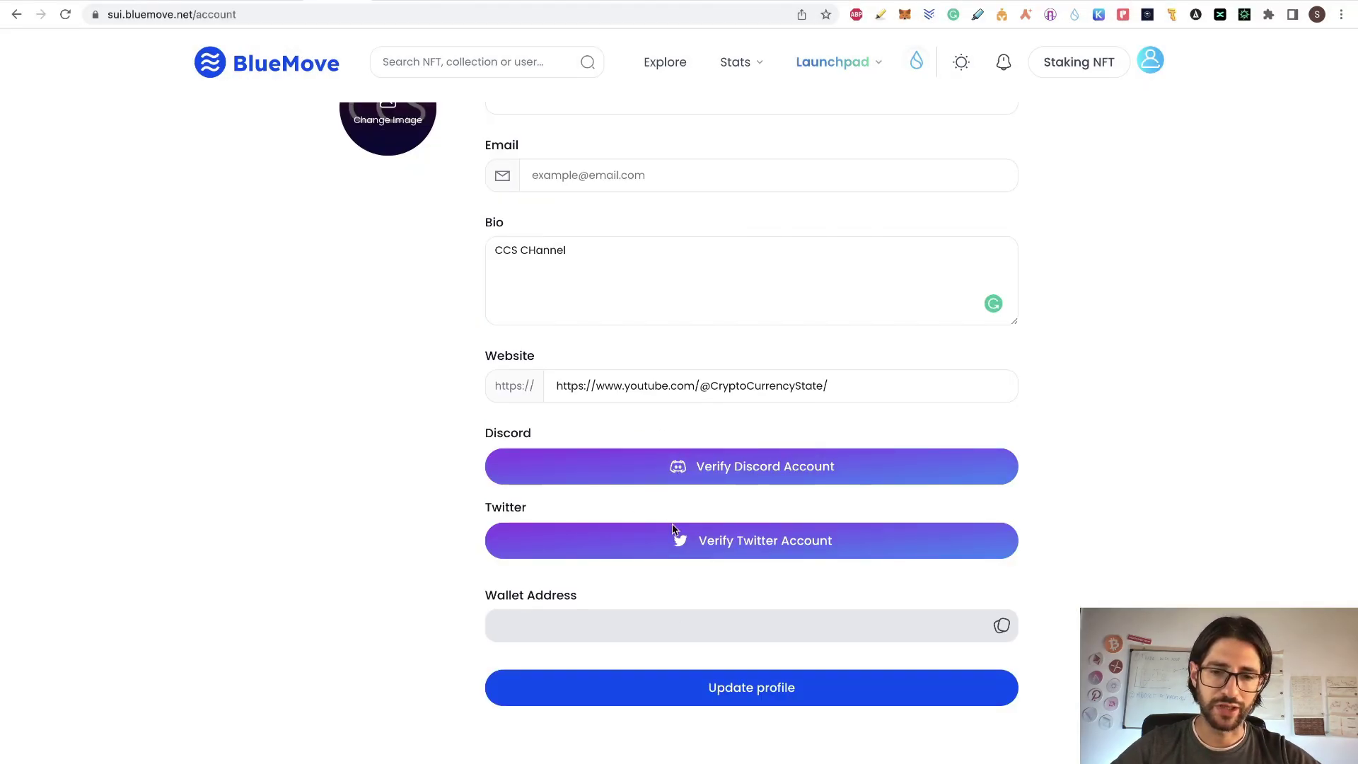
click(708, 690)
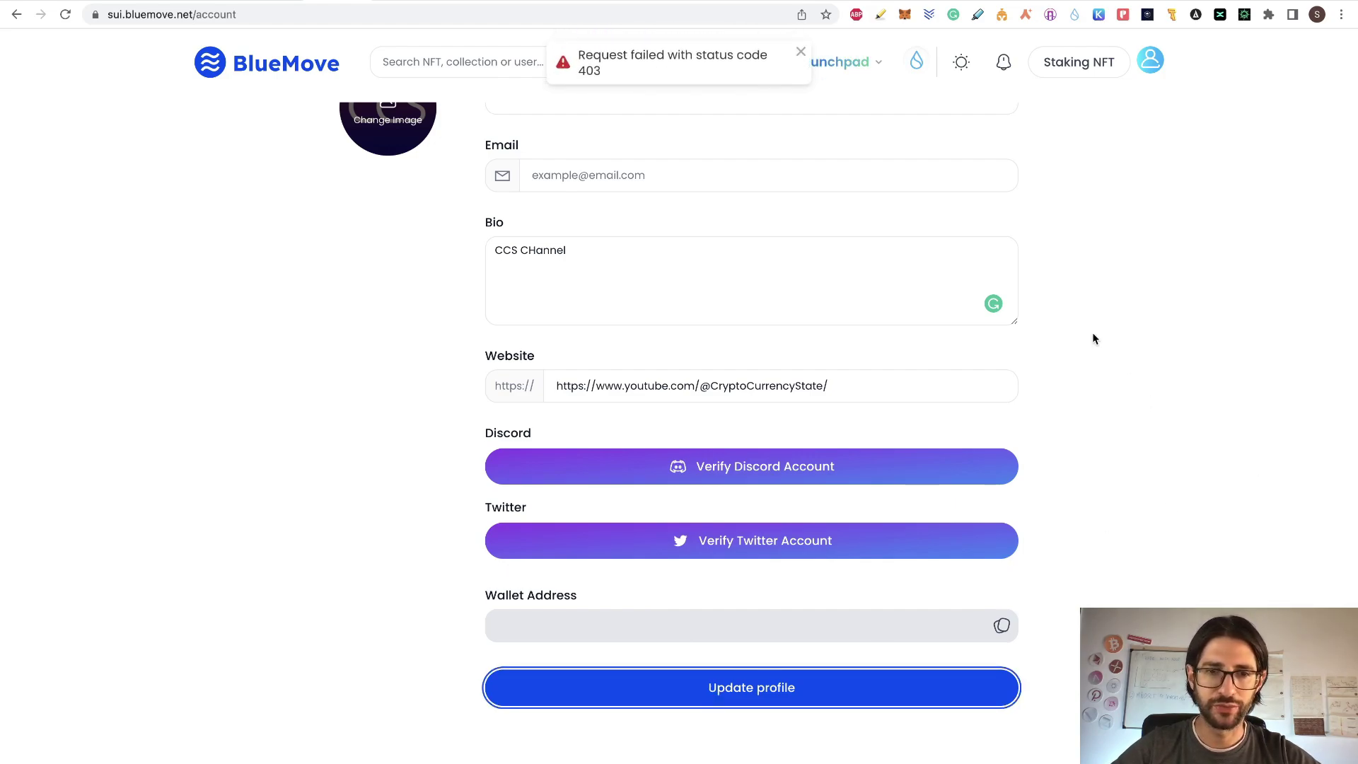
Browse all the NFT collections listed on BlueMove's Explore page
click(663, 62)
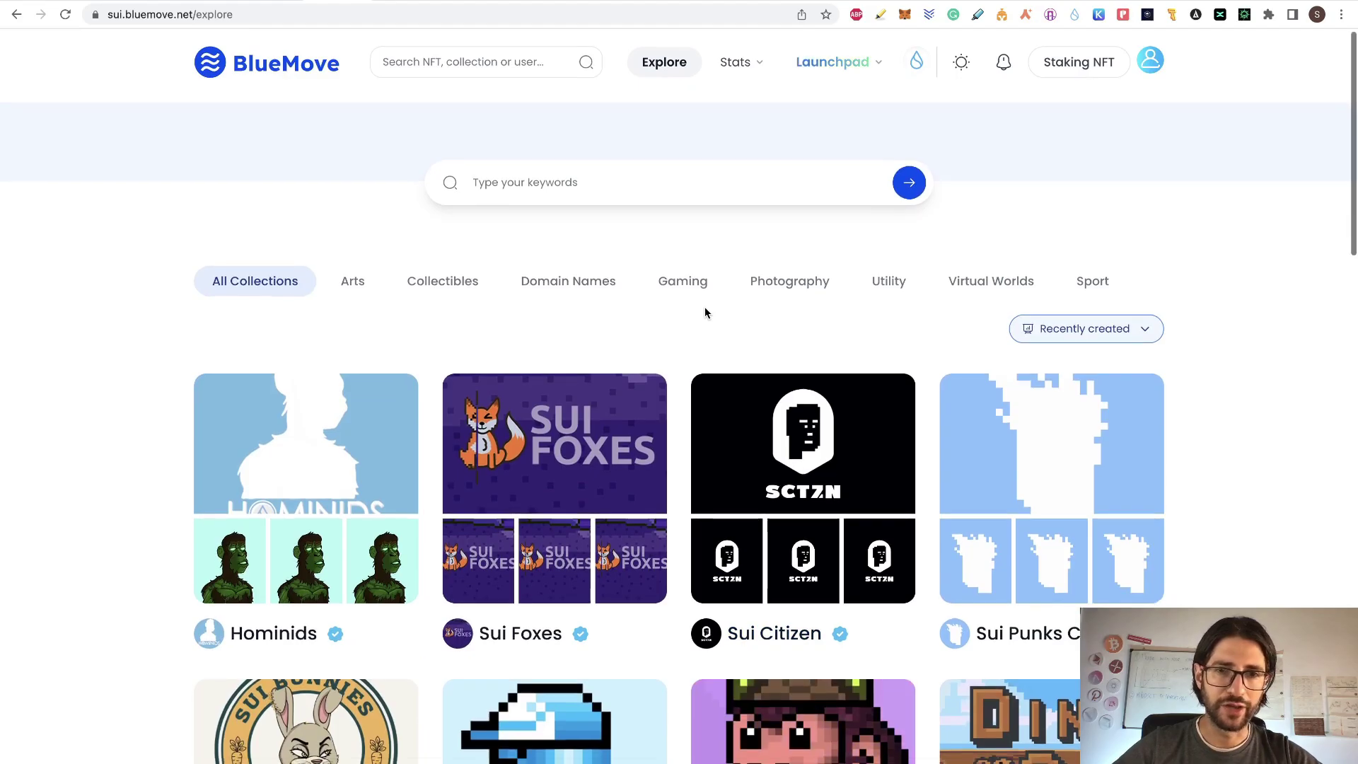
scroll(704, 307, down, 20)
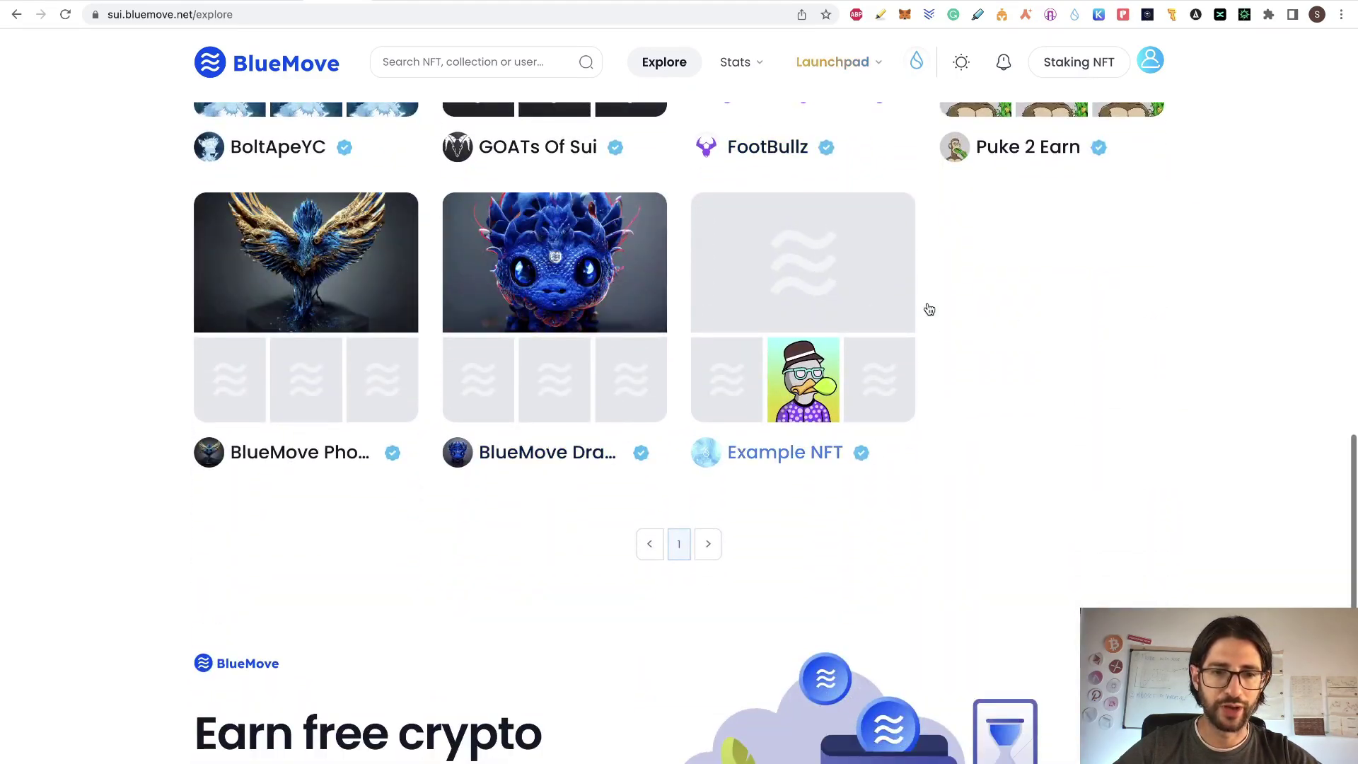
scroll(1064, 328, down, 8)
scroll(1064, 327, up, 8)
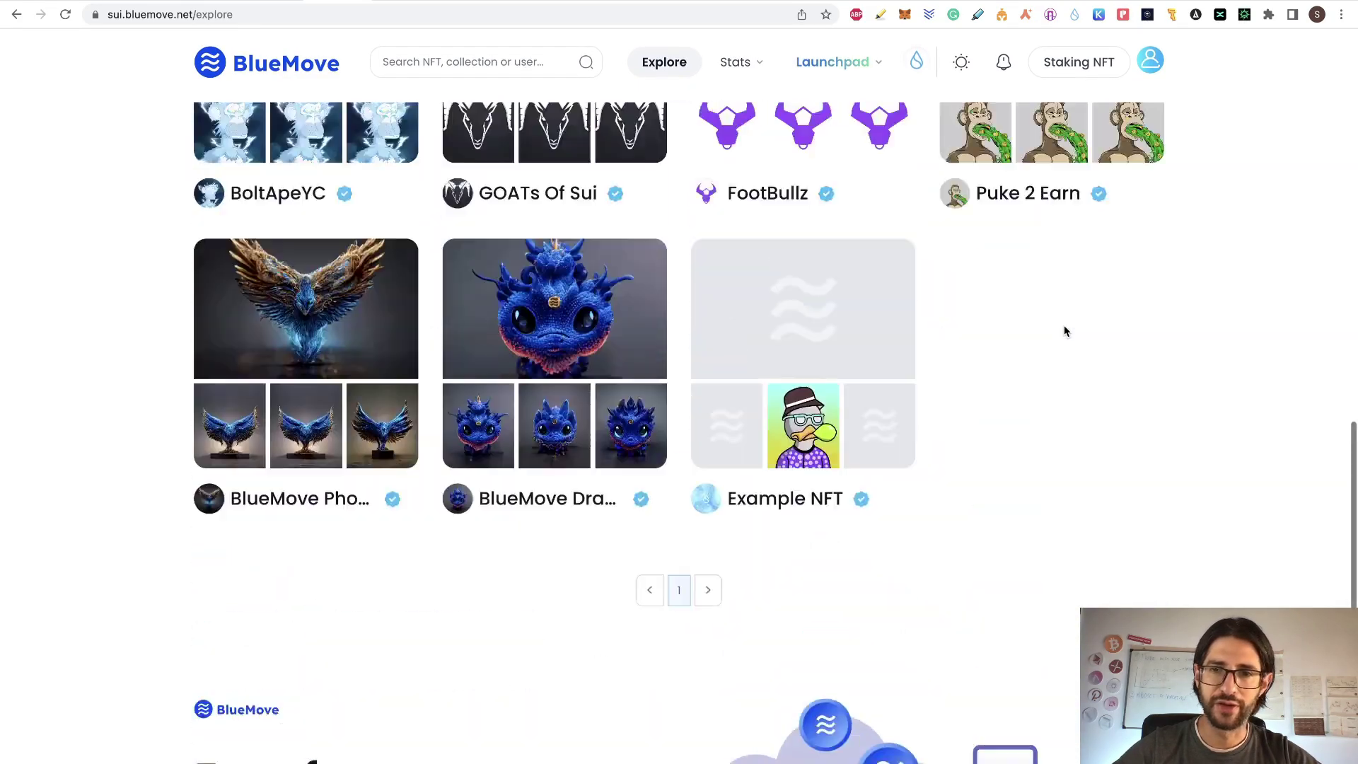
scroll(1064, 324, up, 20)
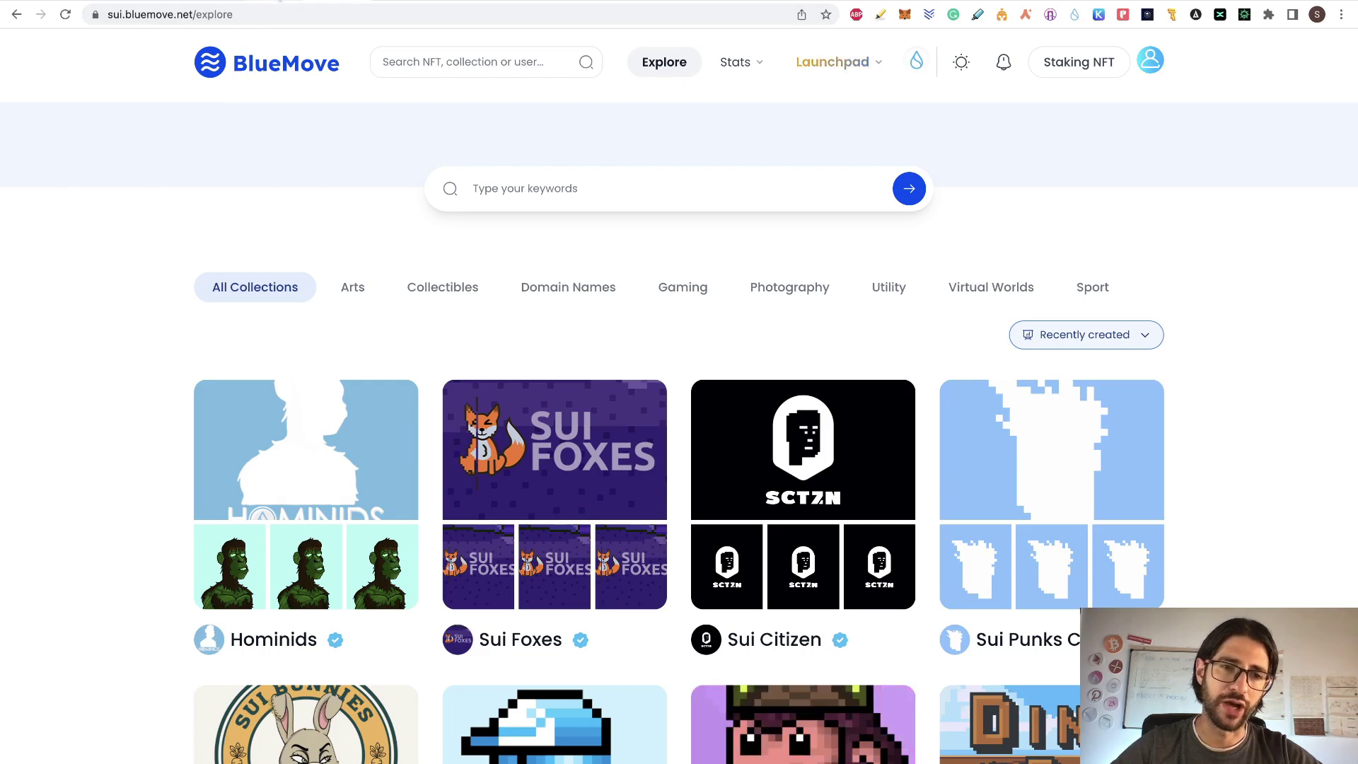
Return to the Airdrops spreadsheet and copy the ipfs image link ending in suiecosystem.png from task 10
click(280, 2)
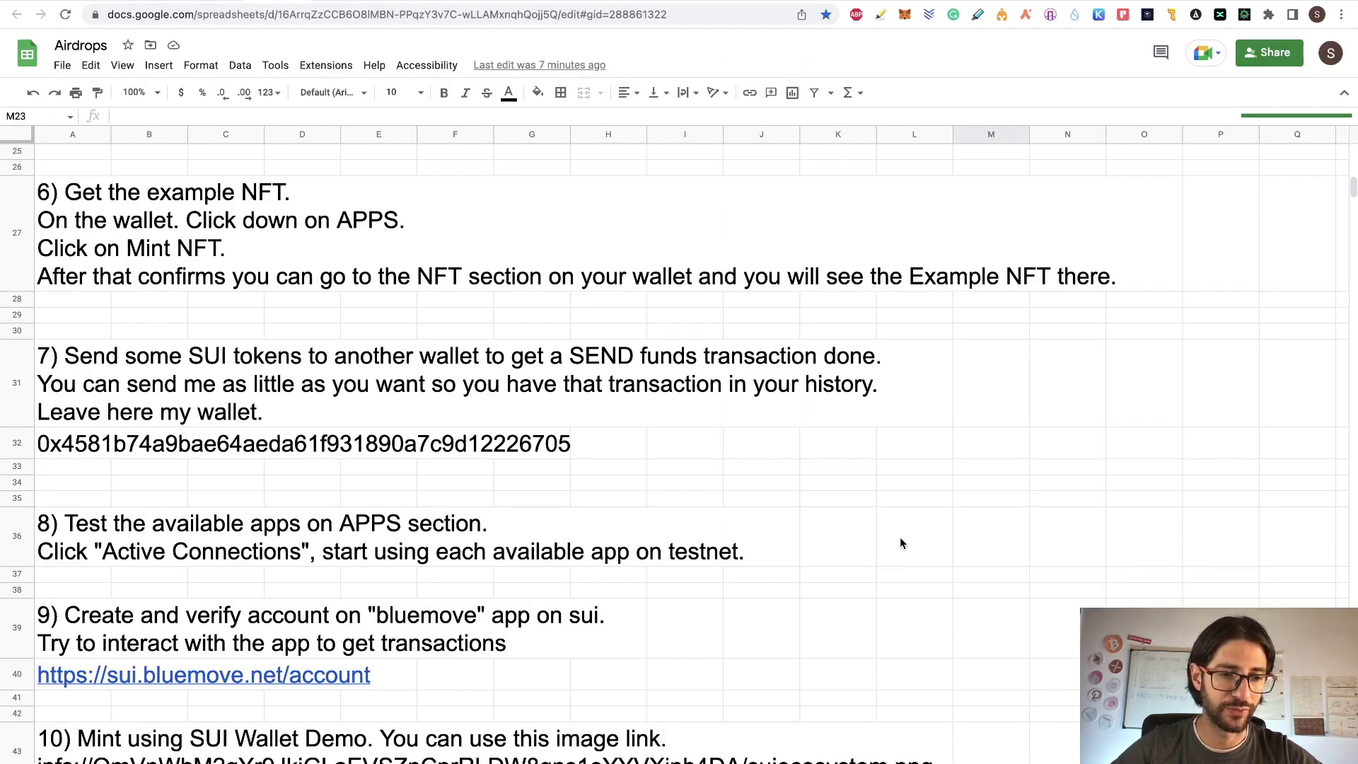
scroll(900, 542, down, 5)
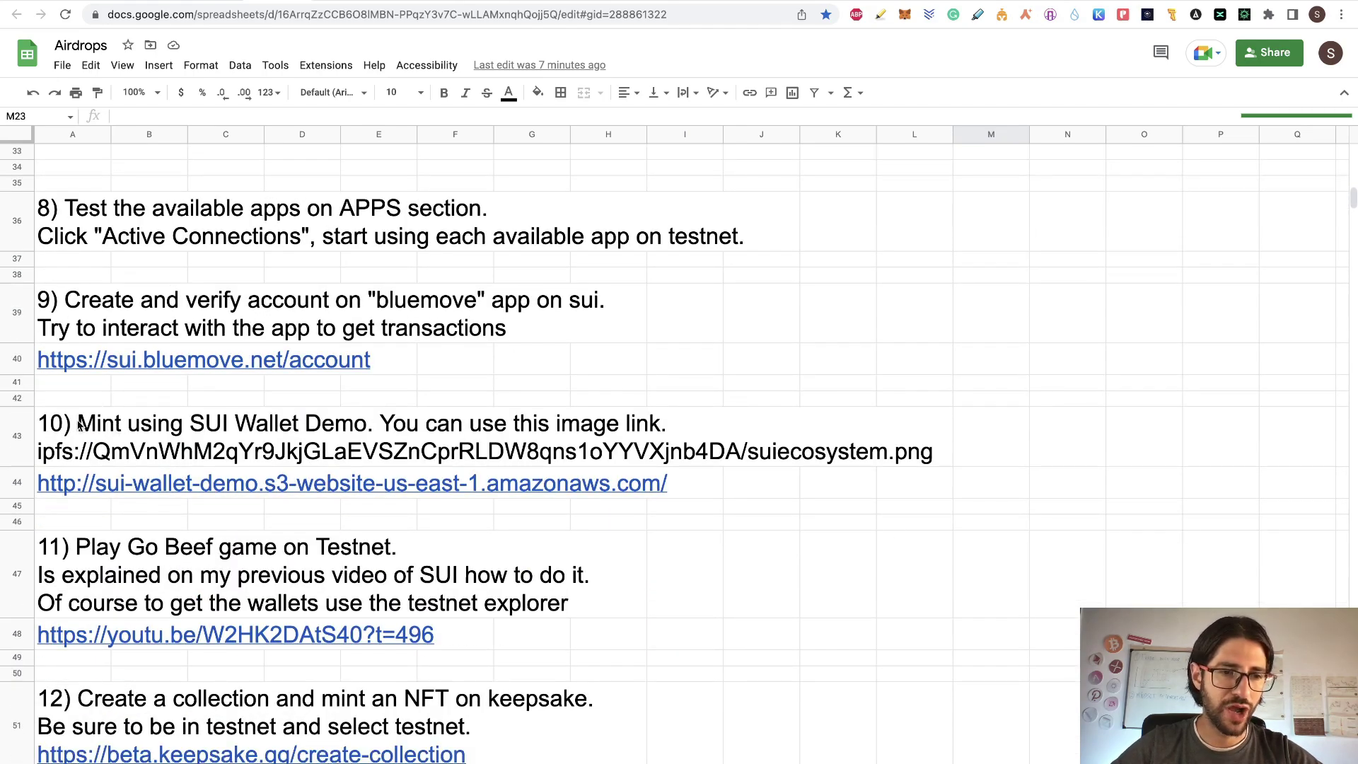
click(616, 397)
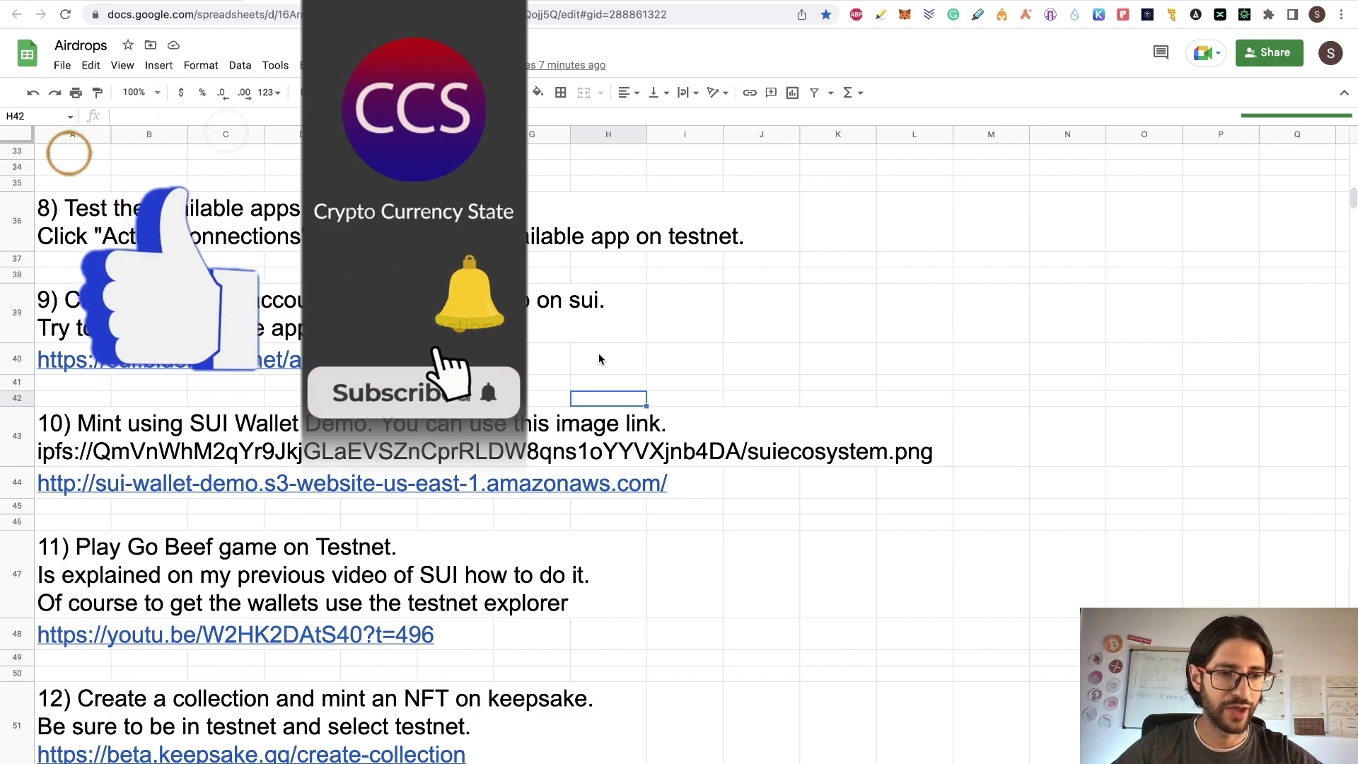
click(51, 454)
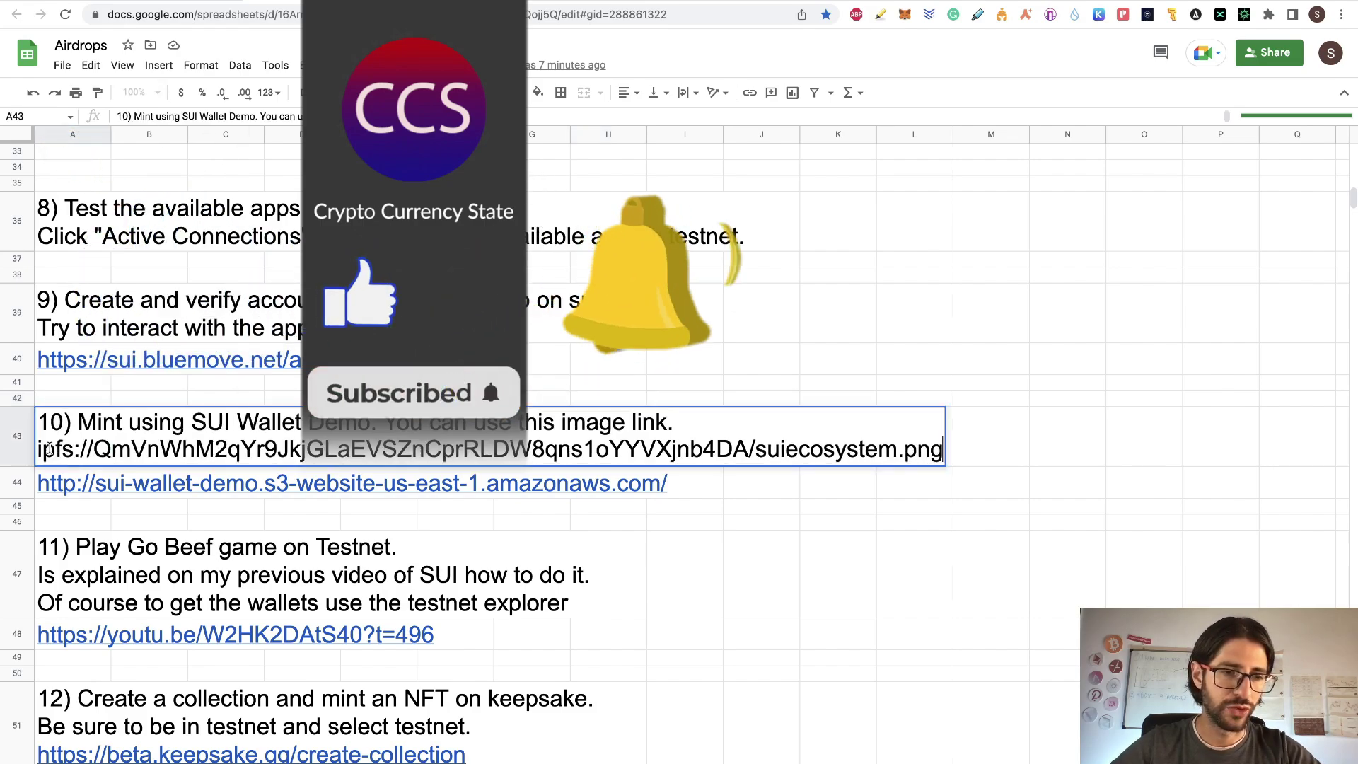
triple_click(142, 453)
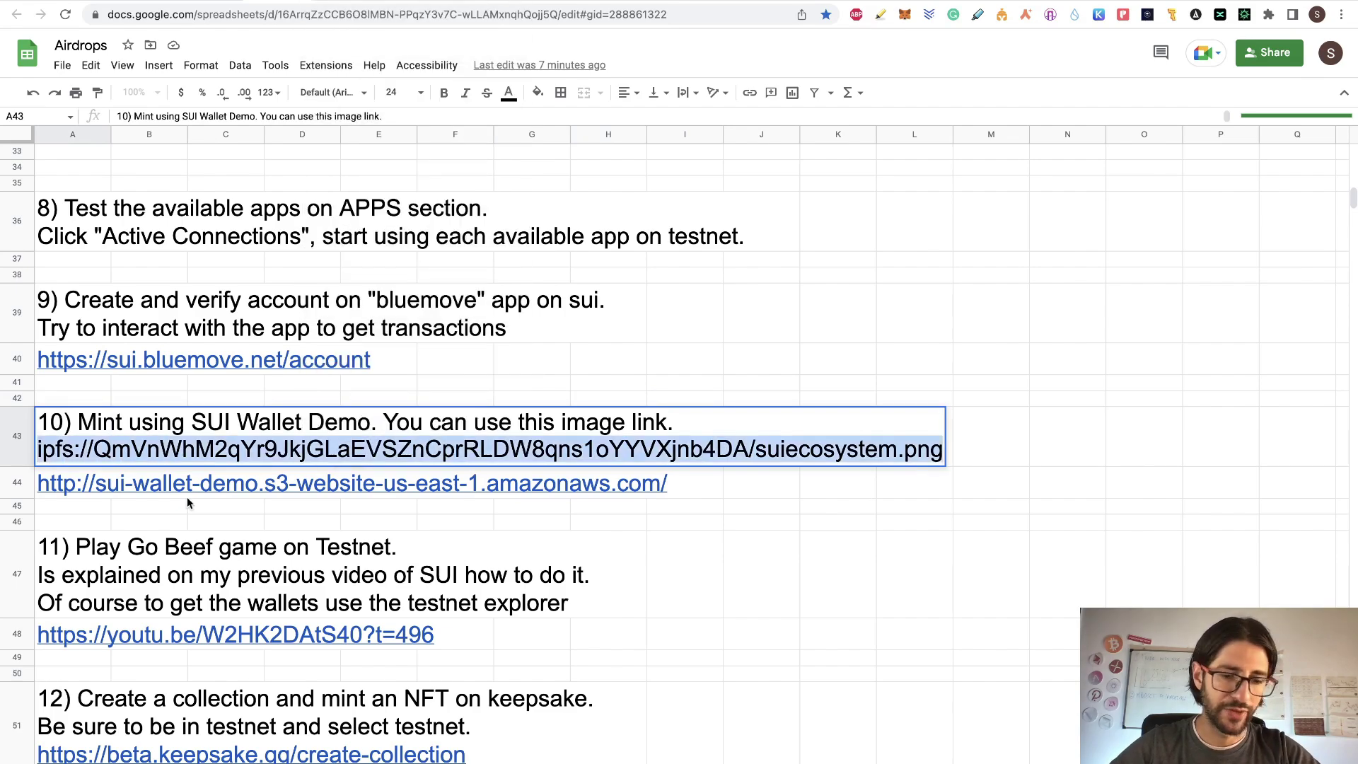
click(810, 313)
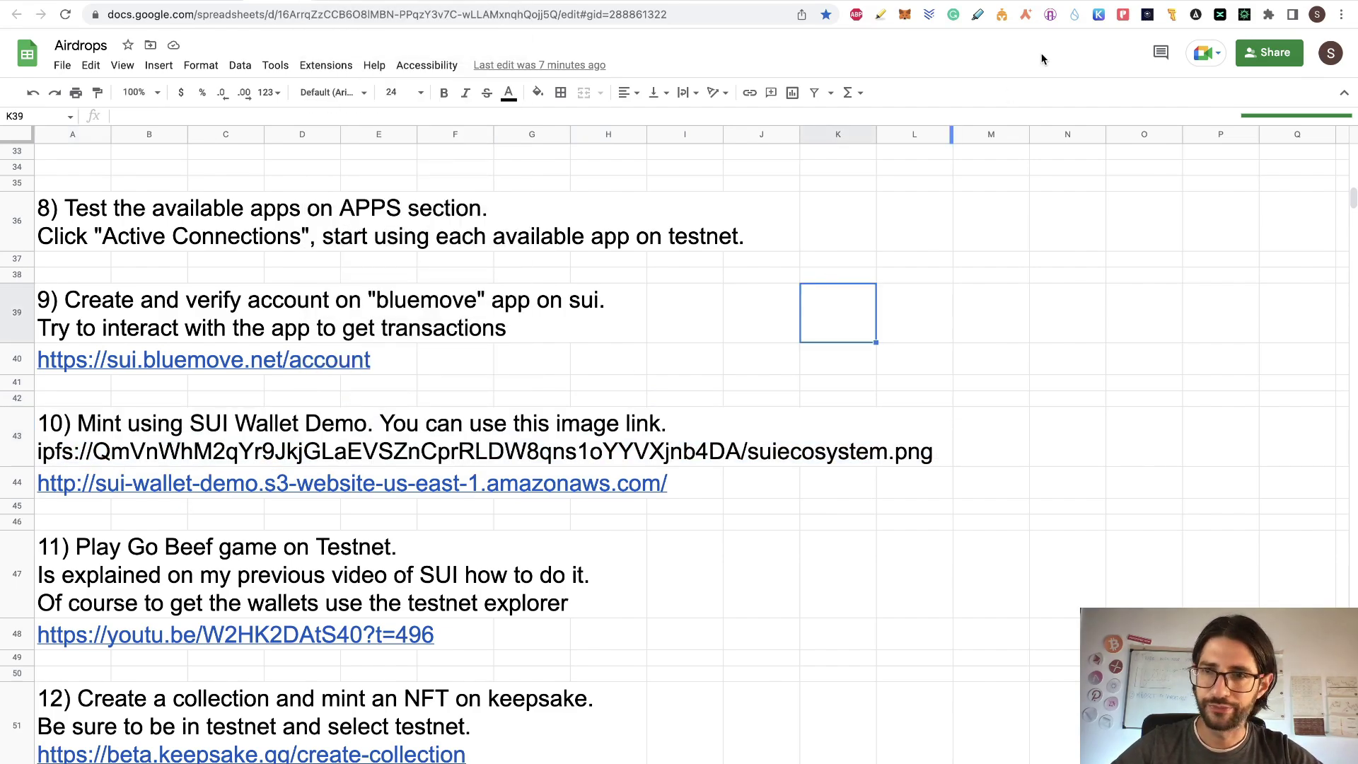
Open the Sui-Wallet-Demo site hosted on amazonaws.com from the Sui Wallet's active connections
click(1075, 14)
click(980, 449)
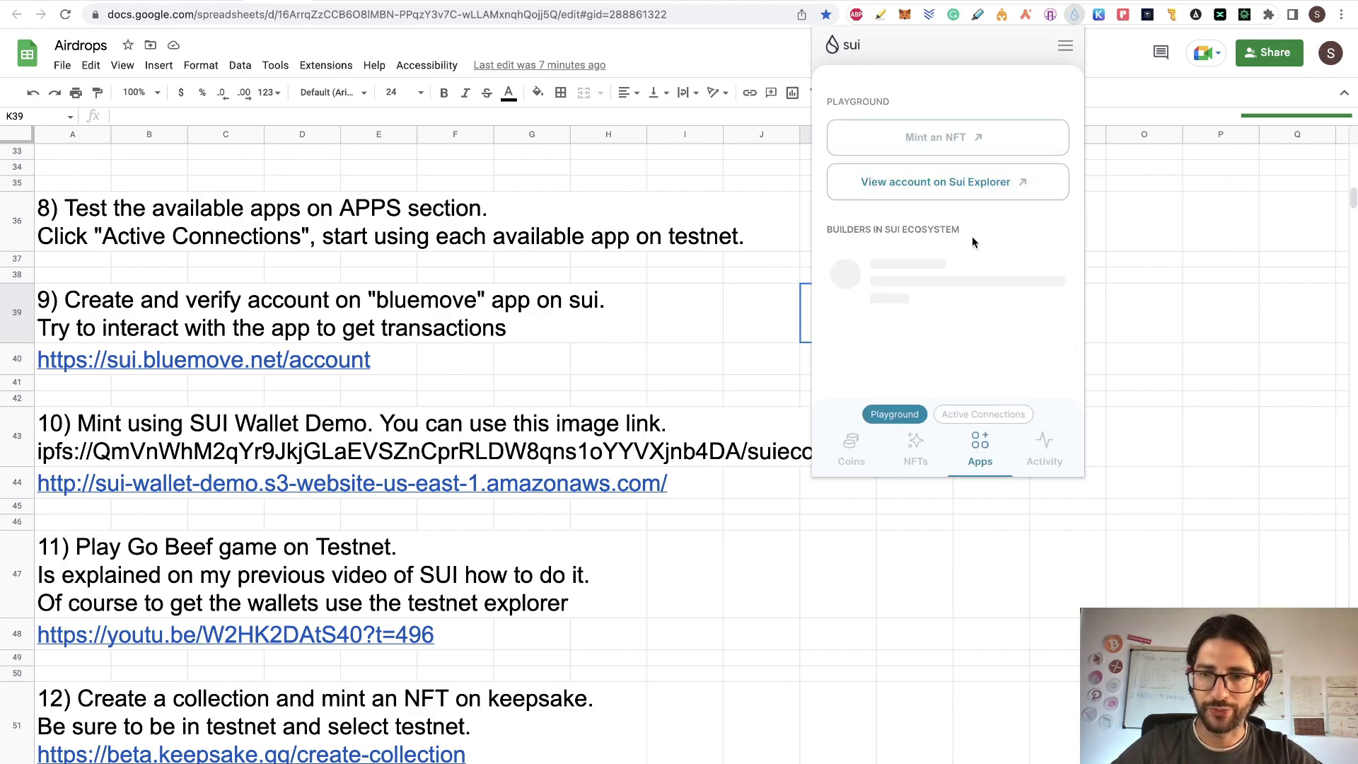
click(981, 415)
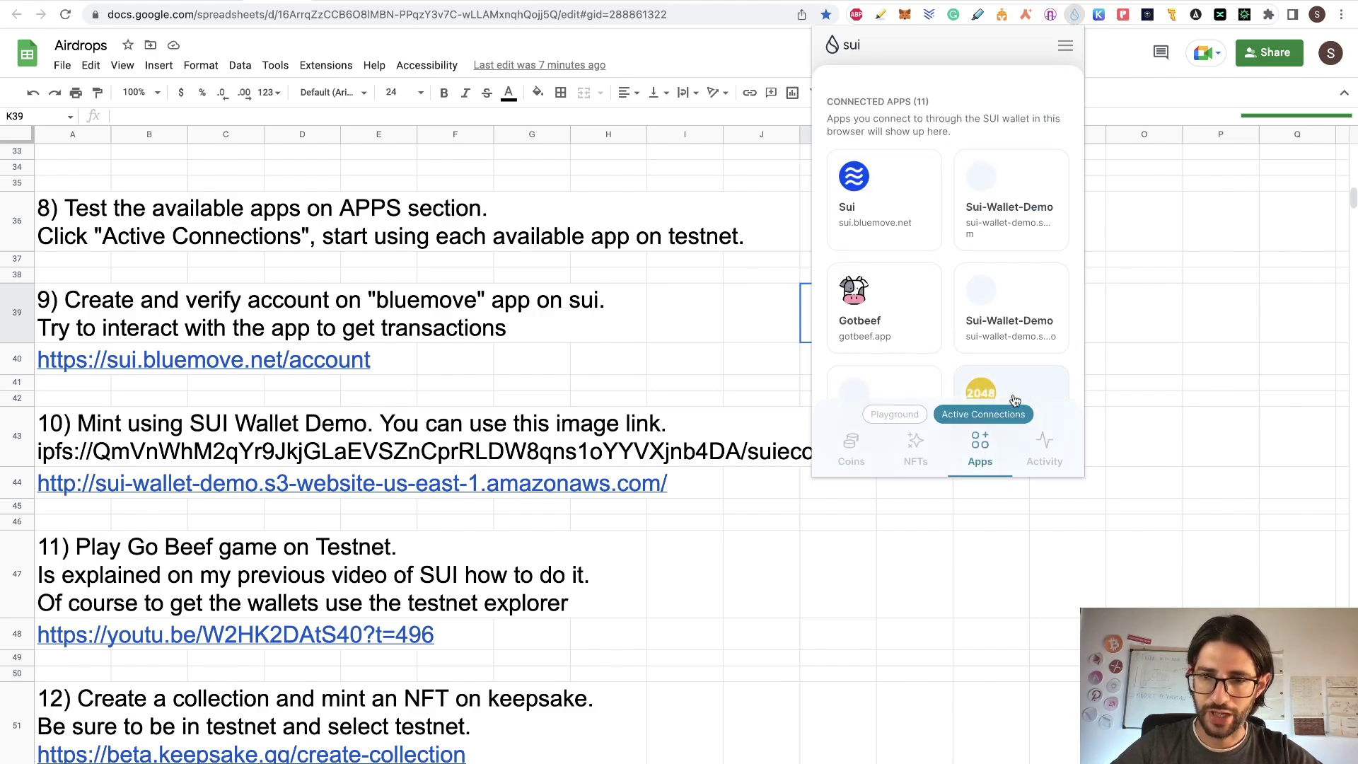
click(1021, 209)
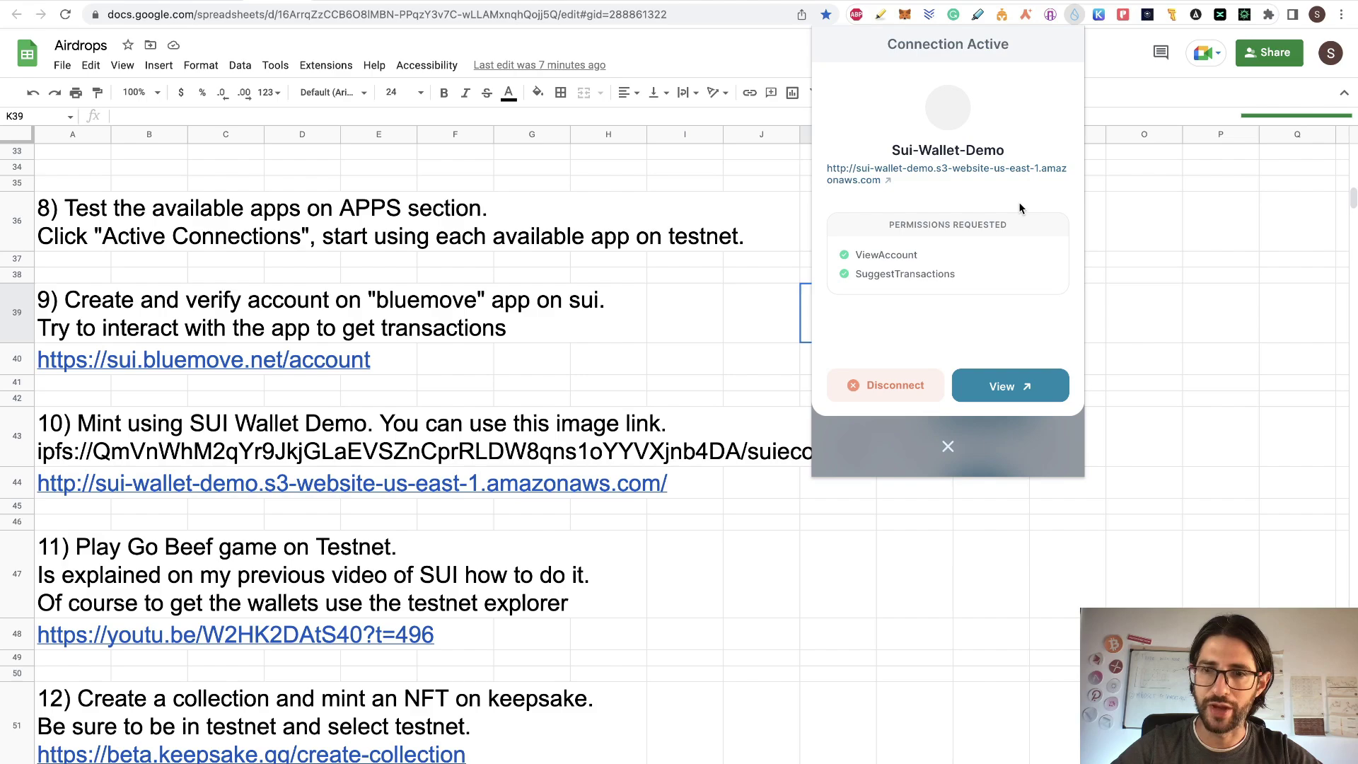
click(1020, 388)
Fill in the NFT form with the name "CCS TESTNET EXAMPLEEEE", description "my nft on testnet wave 2" and the copied ipfs image link
click(768, 225)
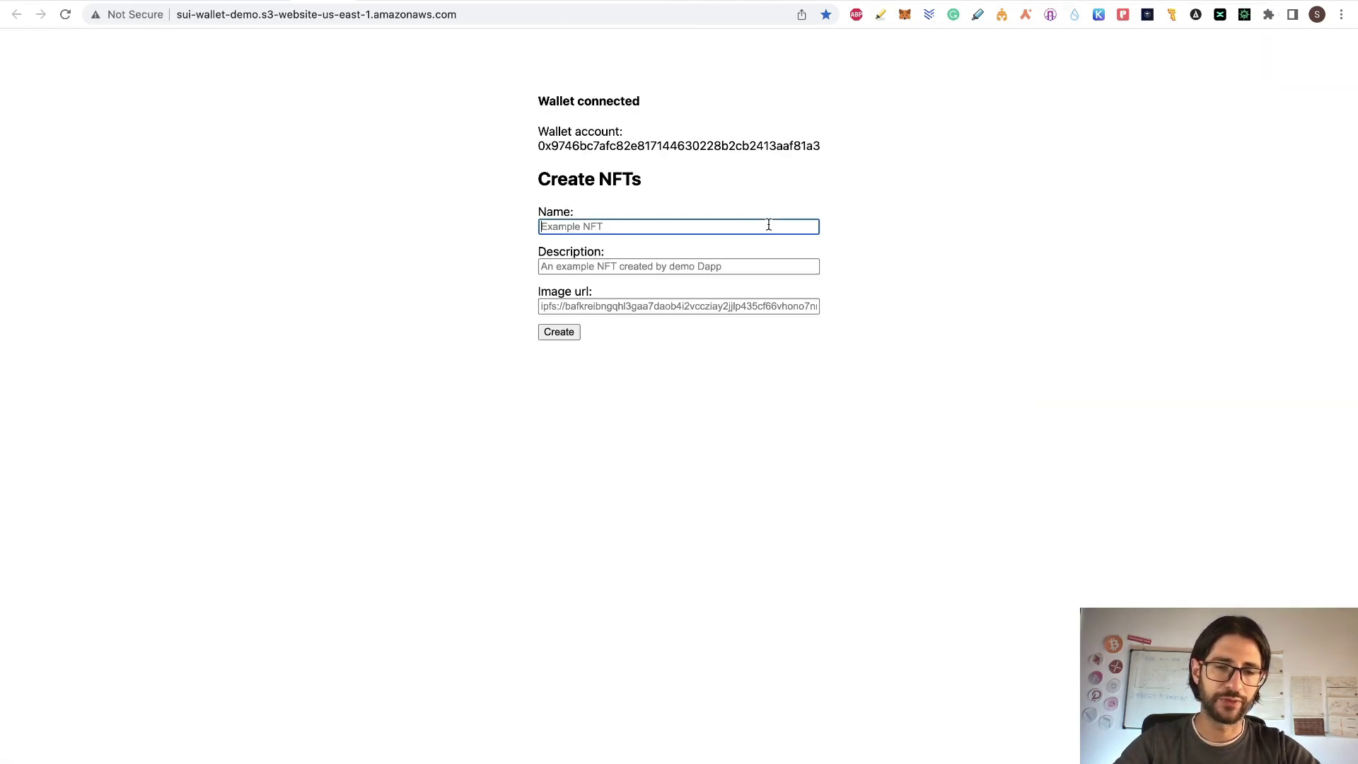
text(CCS TESTNET EXAMPLEEEE)
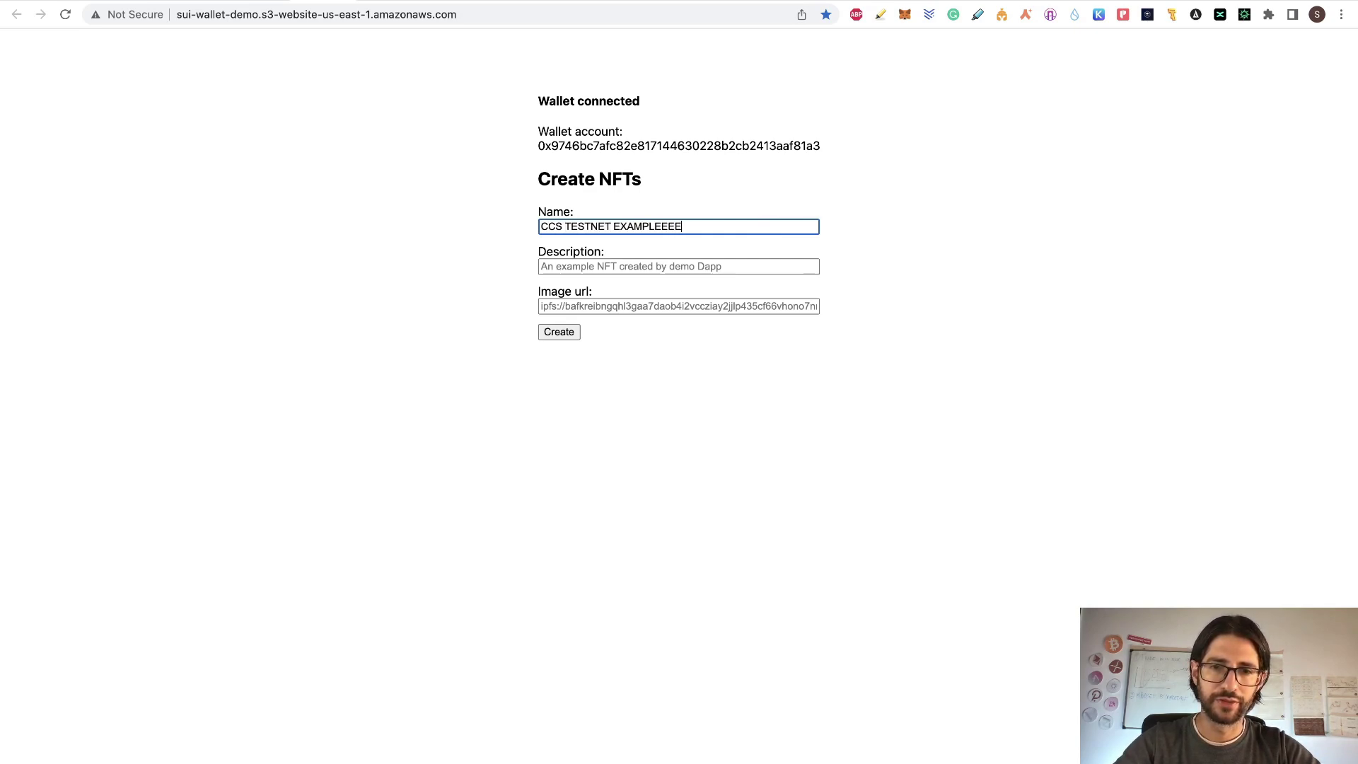
click(761, 264)
text(m)
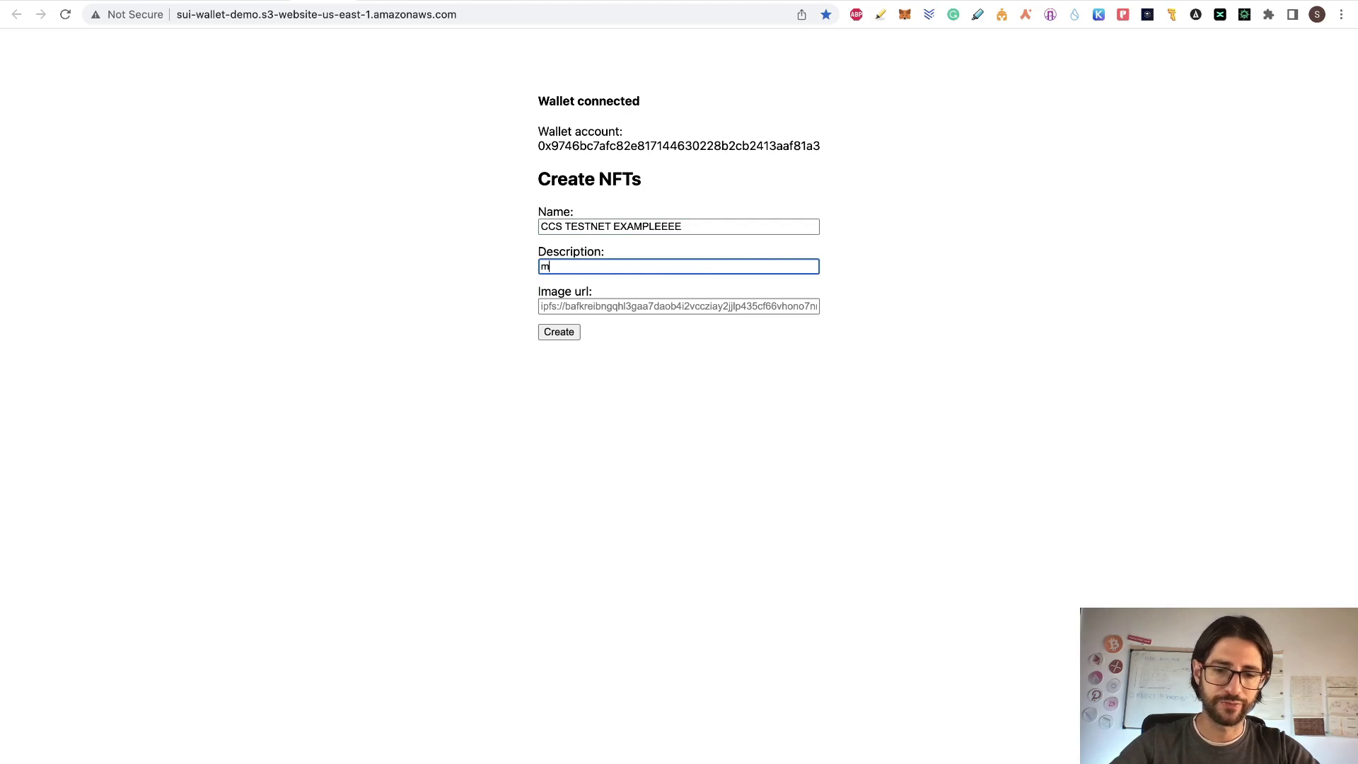
text(y nft on testnet wave 2)
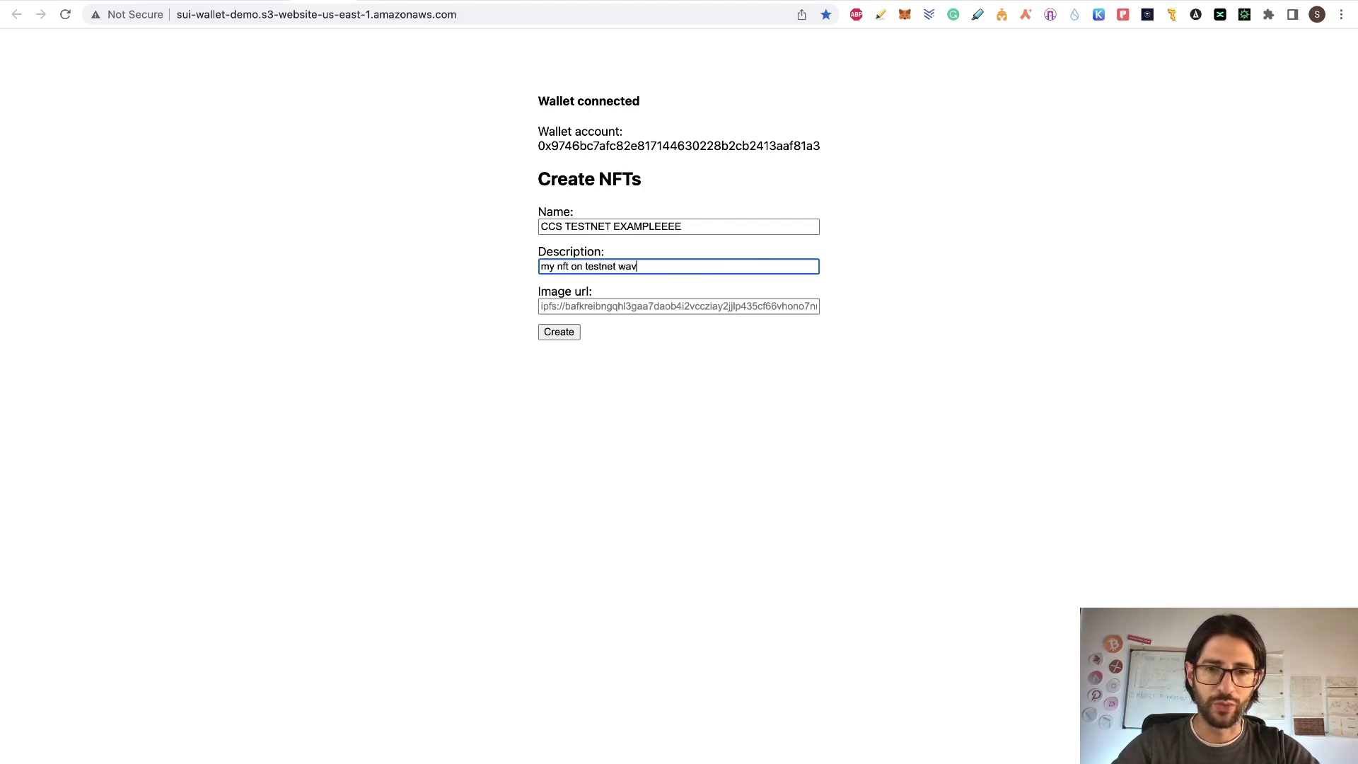
click(720, 308)
key(ctrl+v)
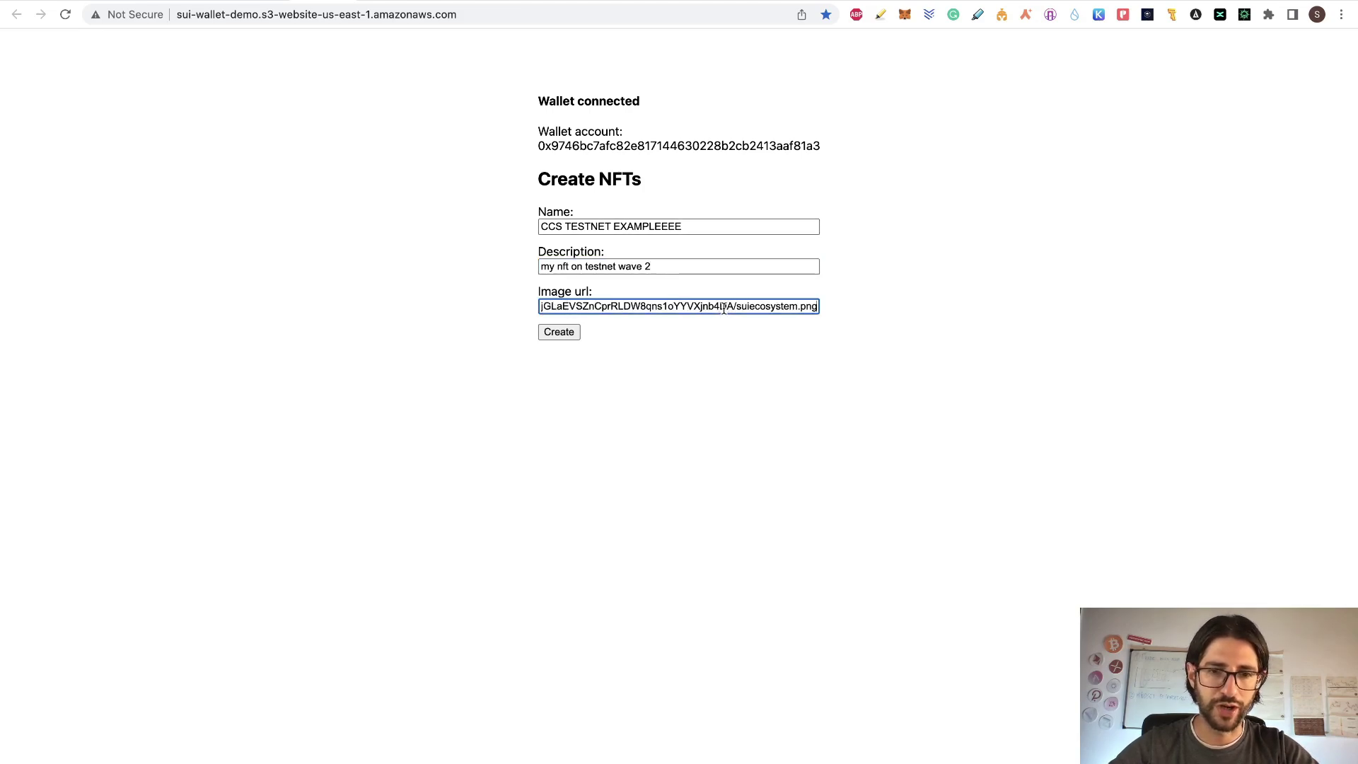
Create the NFT from the completed form and look for CCS TESTNET EXAMPLEEEE among the Sui Wallet's NFTs
click(559, 332)
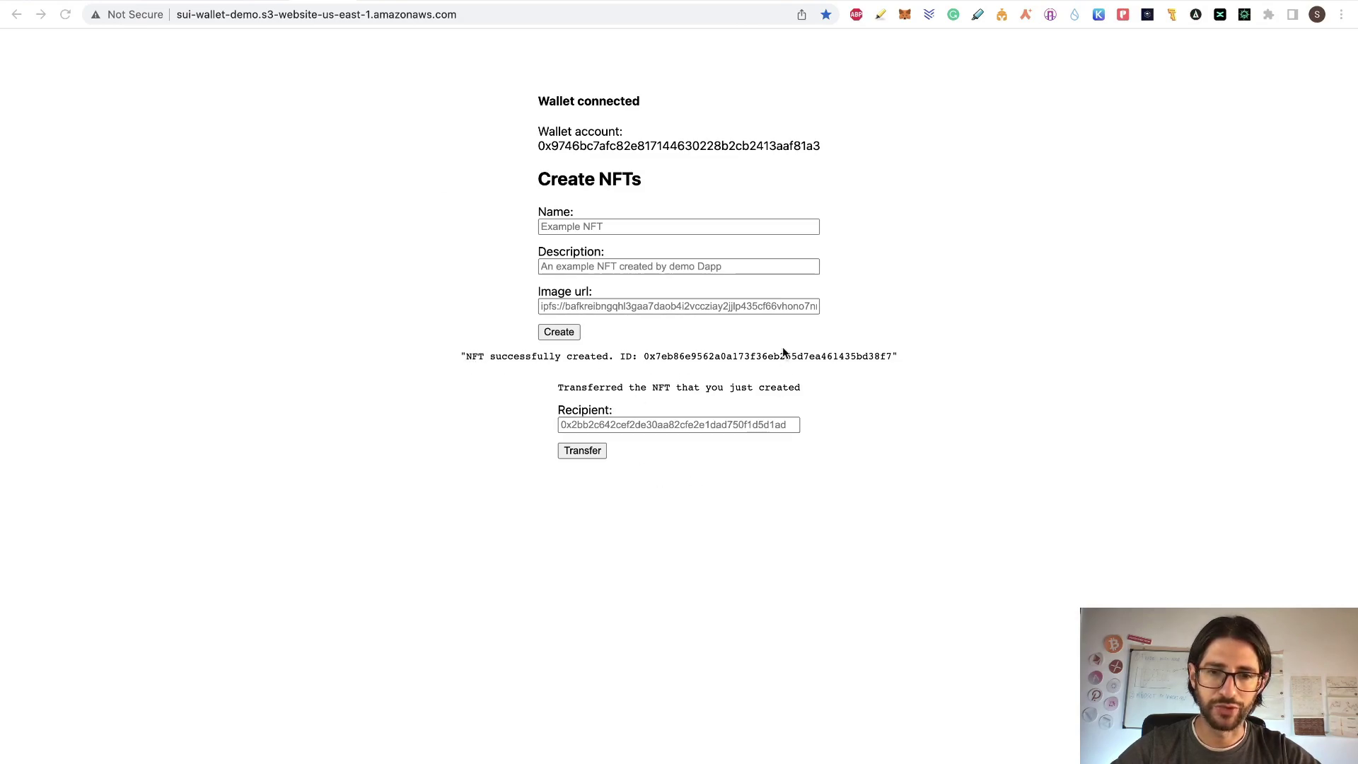
click(691, 424)
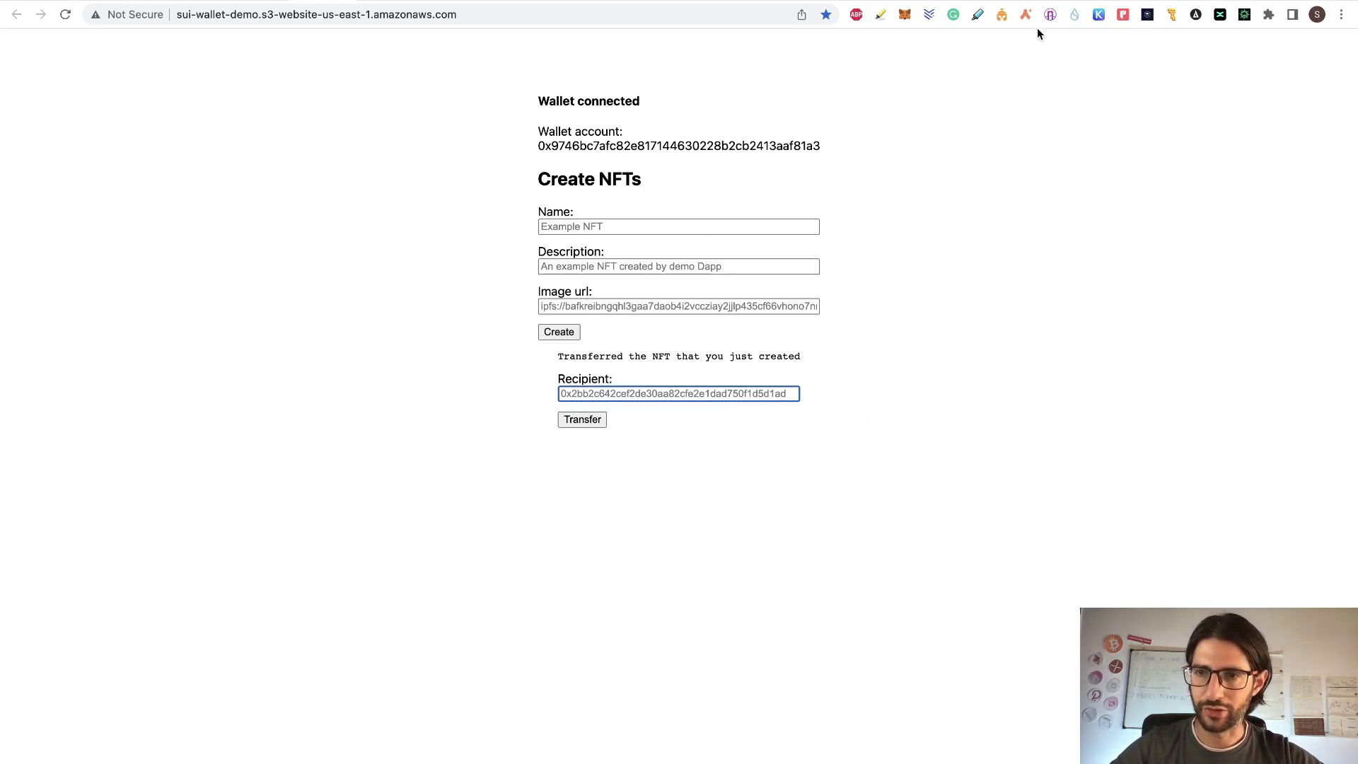
click(1075, 15)
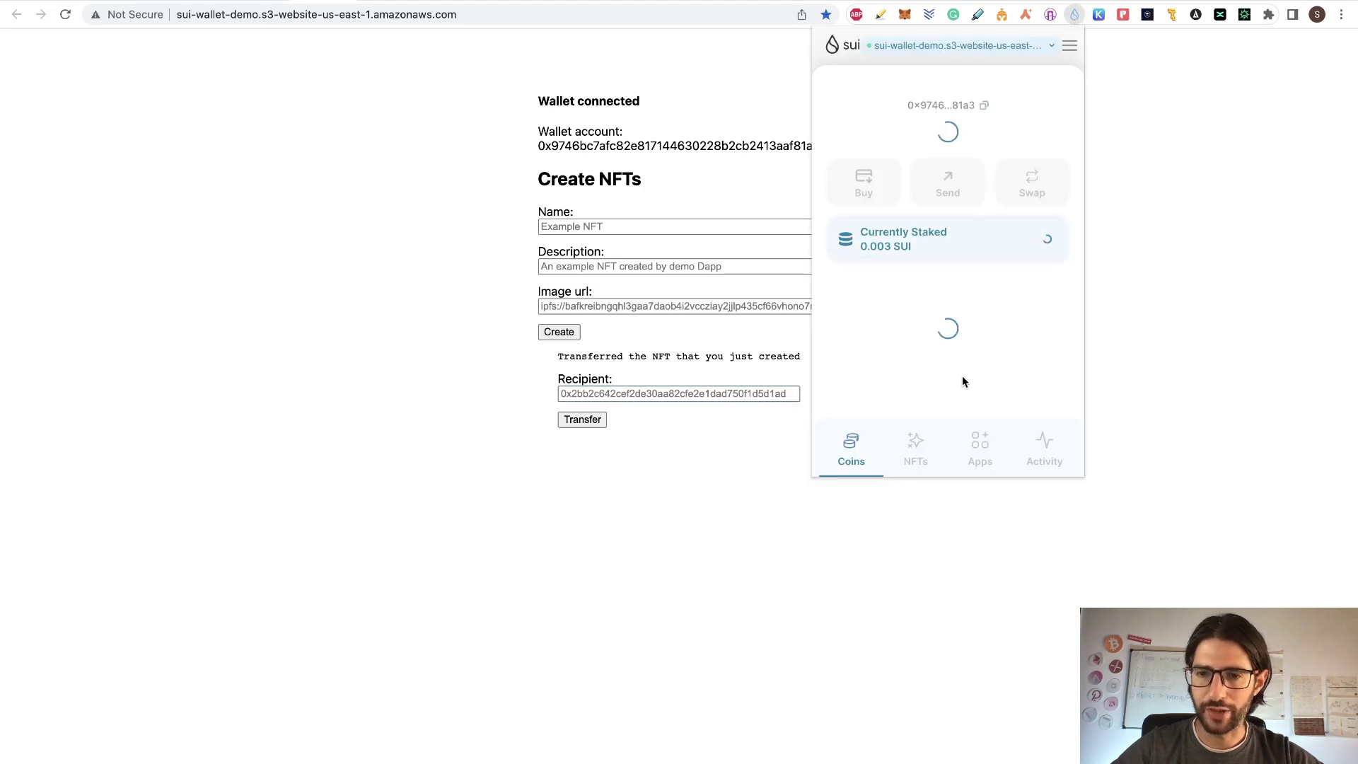
click(916, 444)
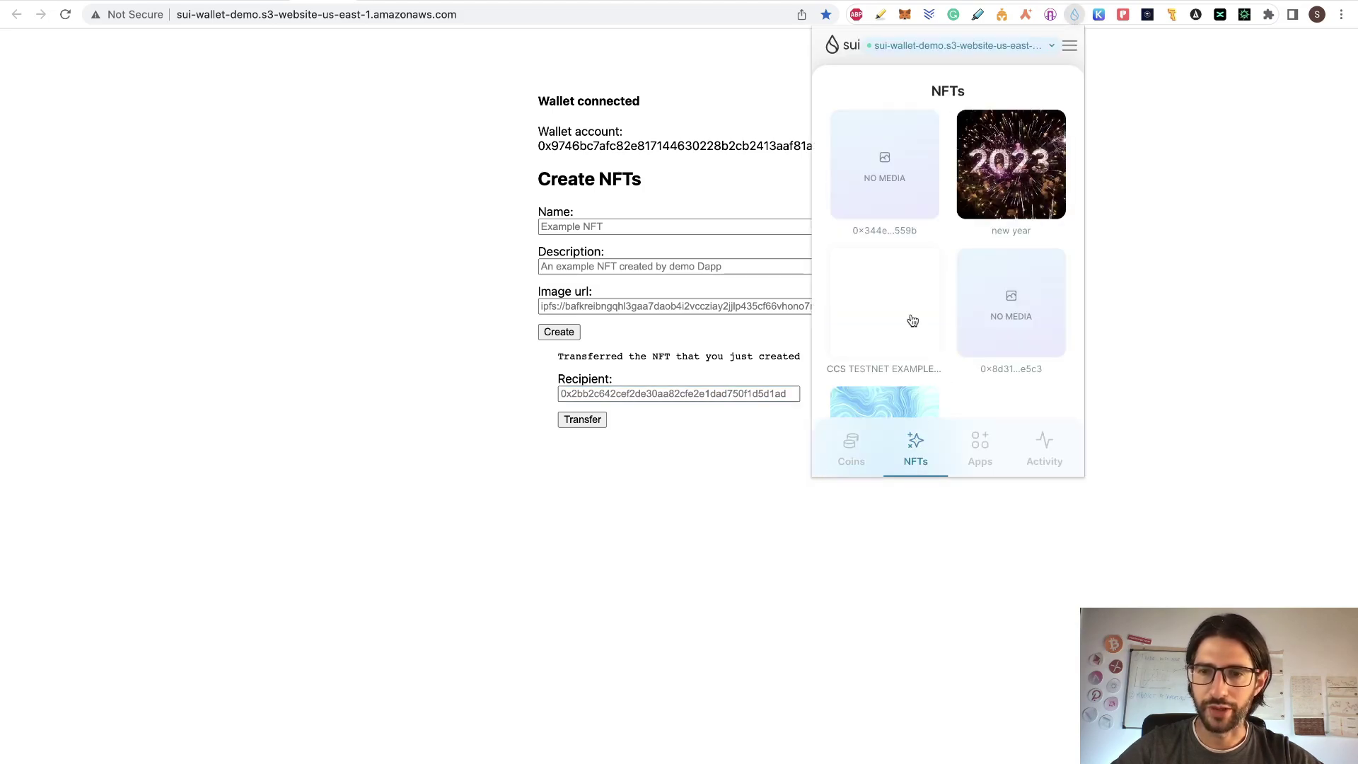
scroll(919, 304, down, 2)
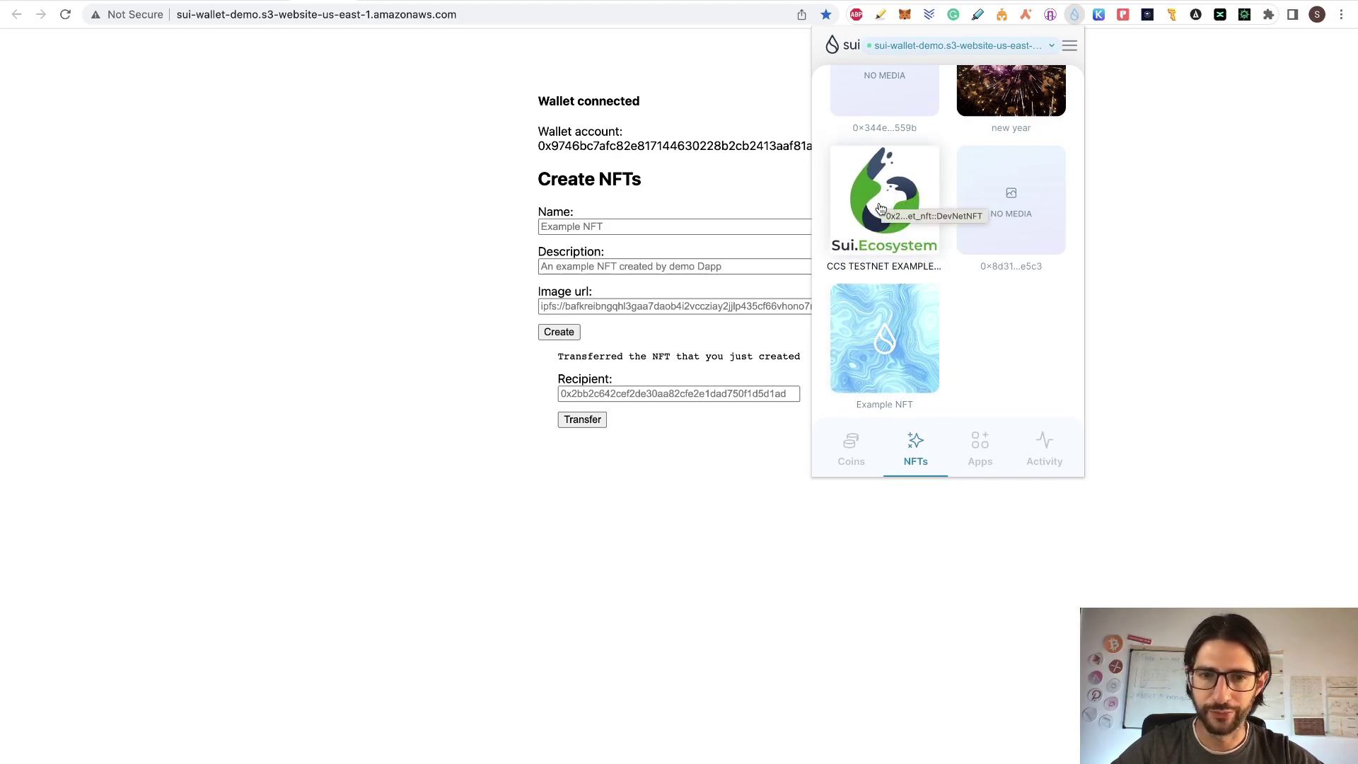
Check the Sui Wallet's activity list for the mint transaction and close the wallet
click(1182, 303)
click(1074, 14)
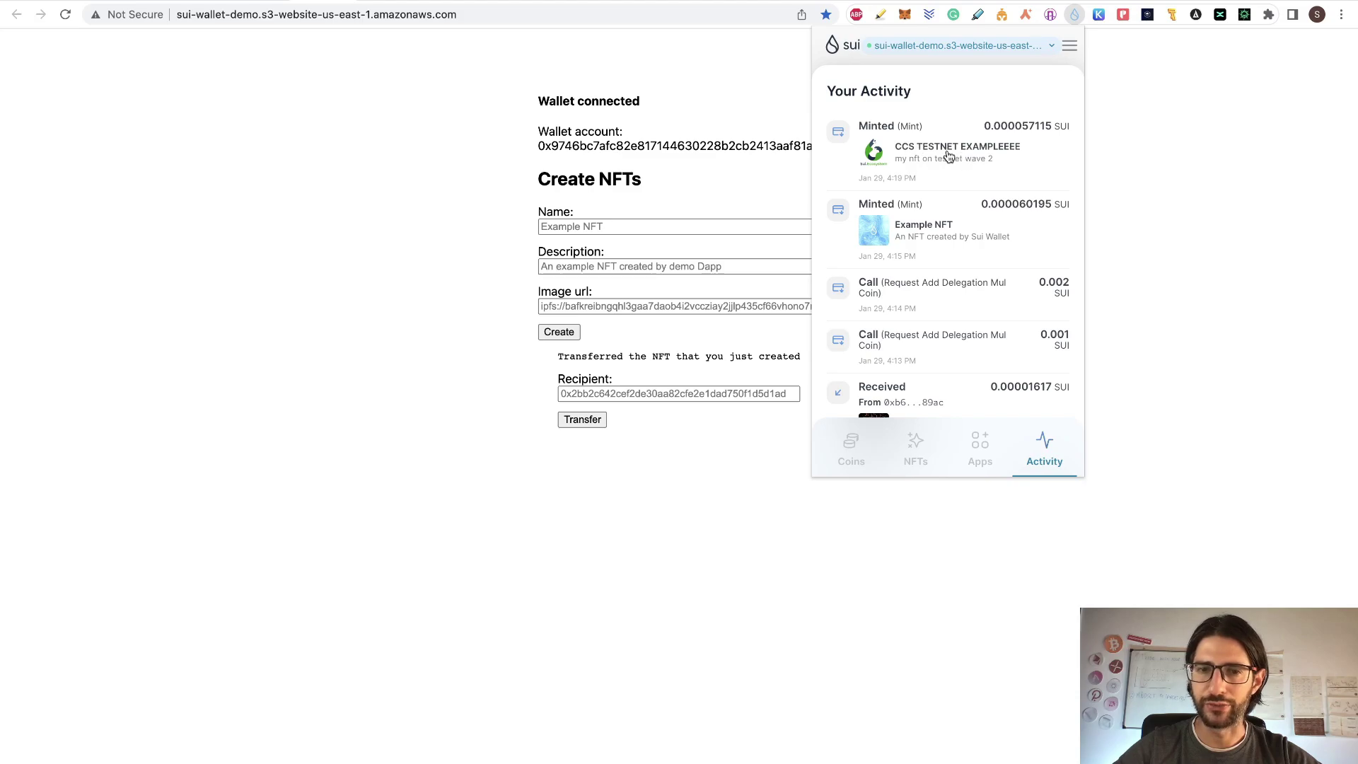
click(358, 185)
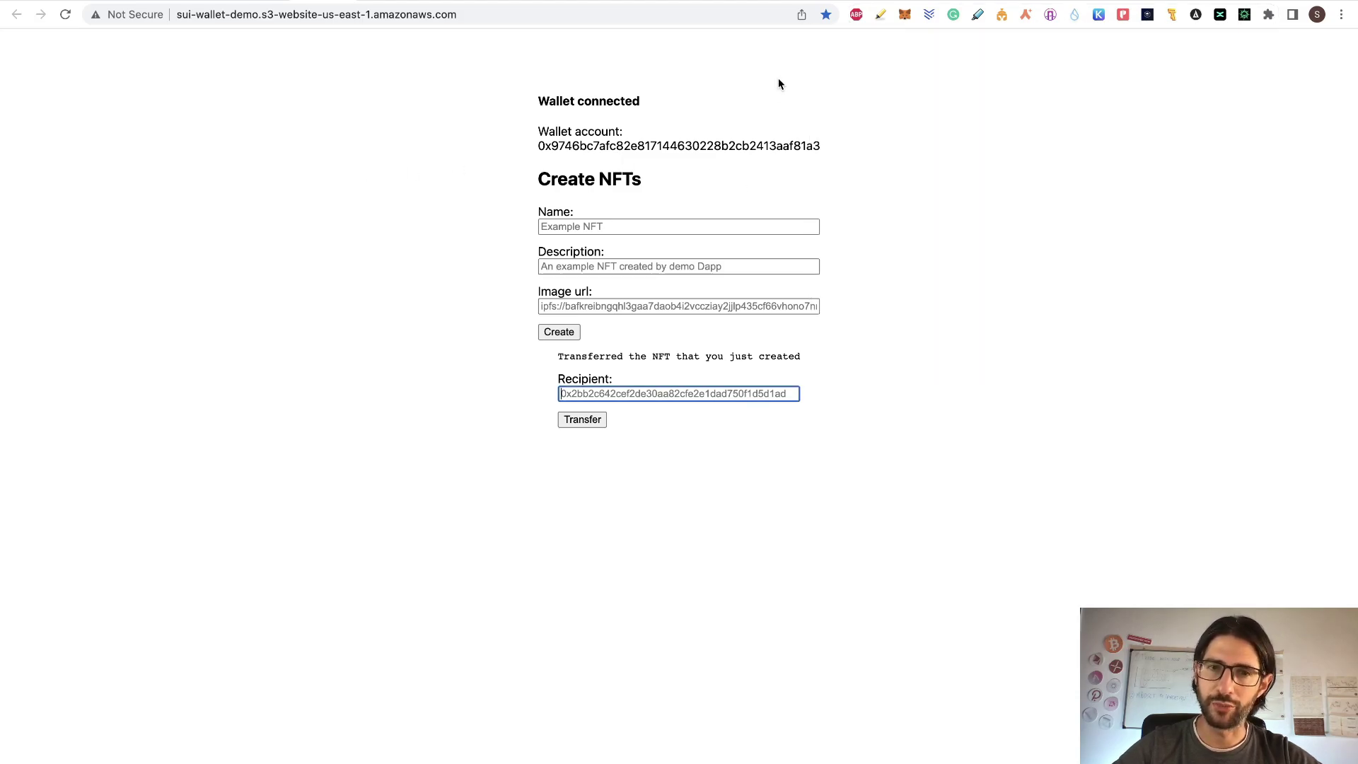
Return to task 11 in the Airdrops spreadsheet and look through the new bet form on gotbeef.app
key(ctrl+Tab)
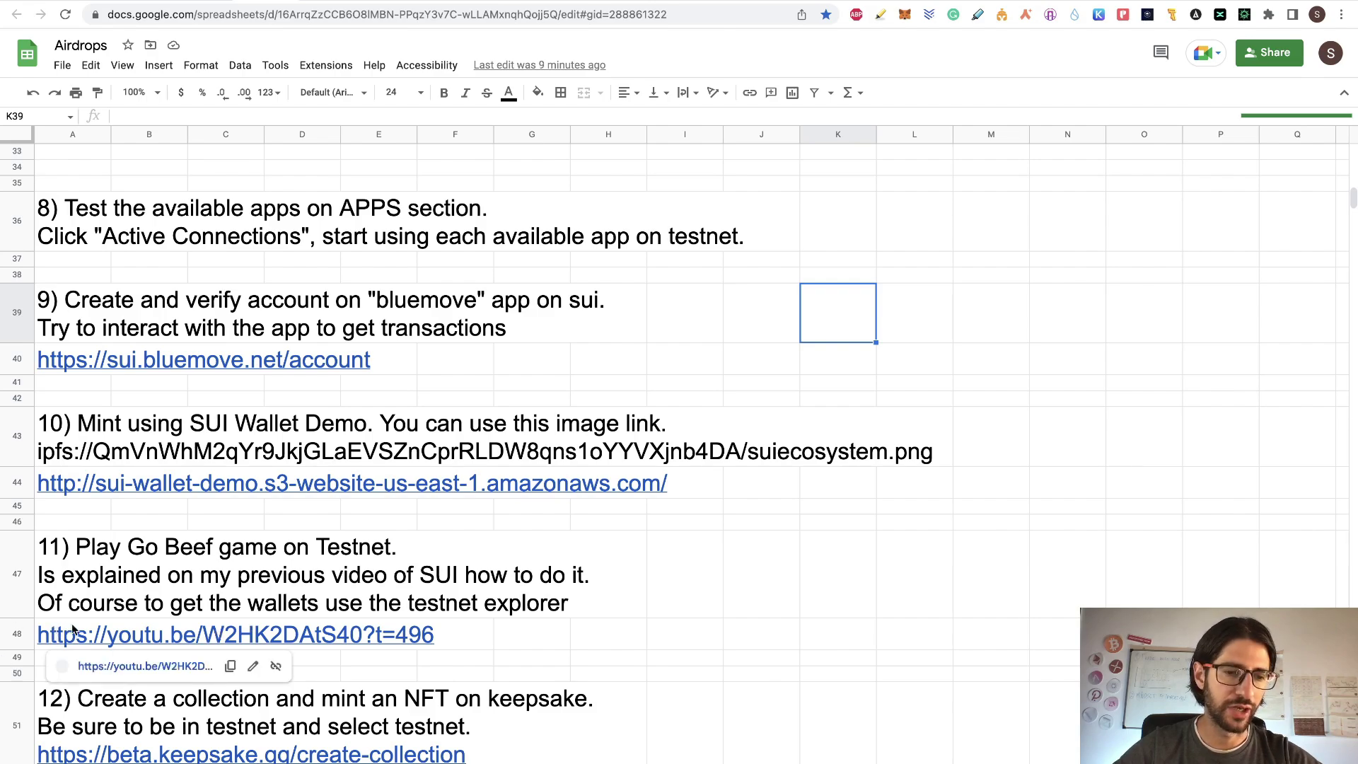
click(113, 668)
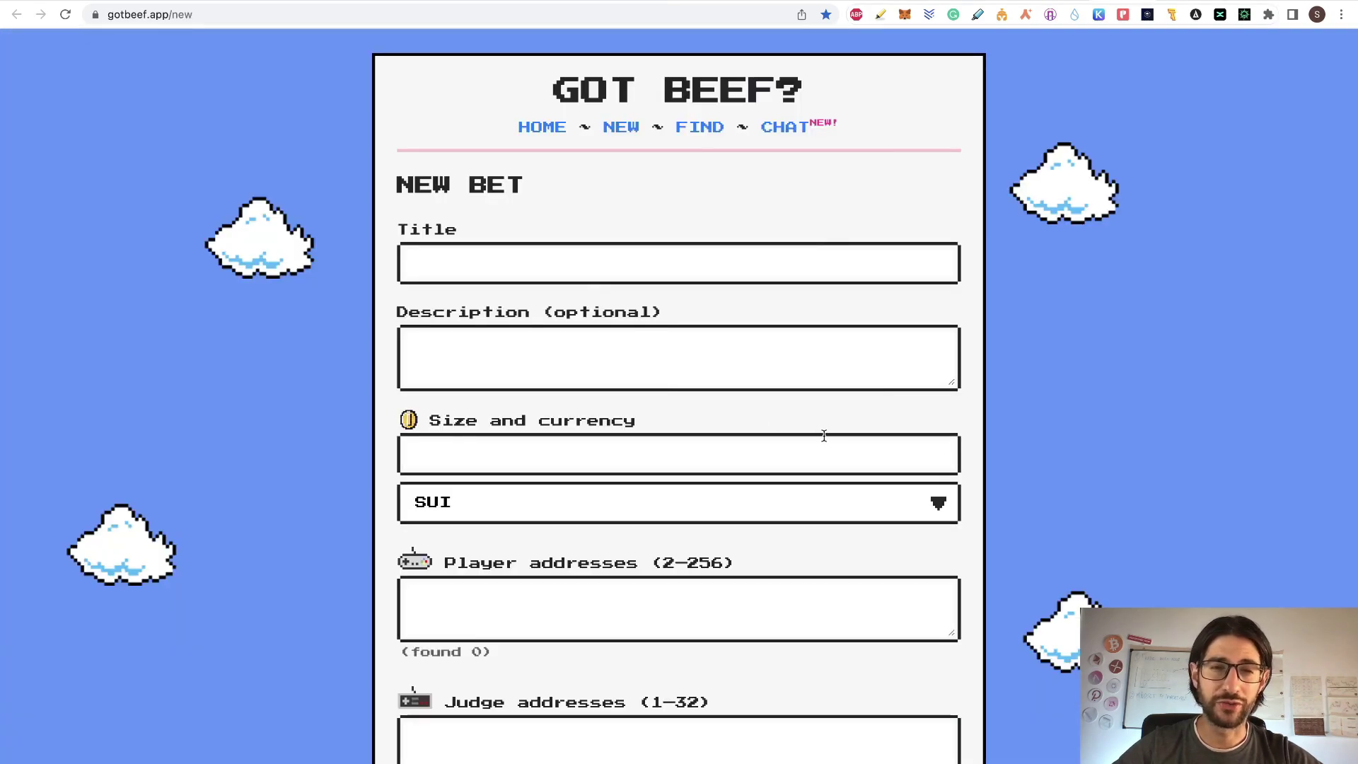
scroll(823, 434, down, 3)
scroll(834, 446, up, 3)
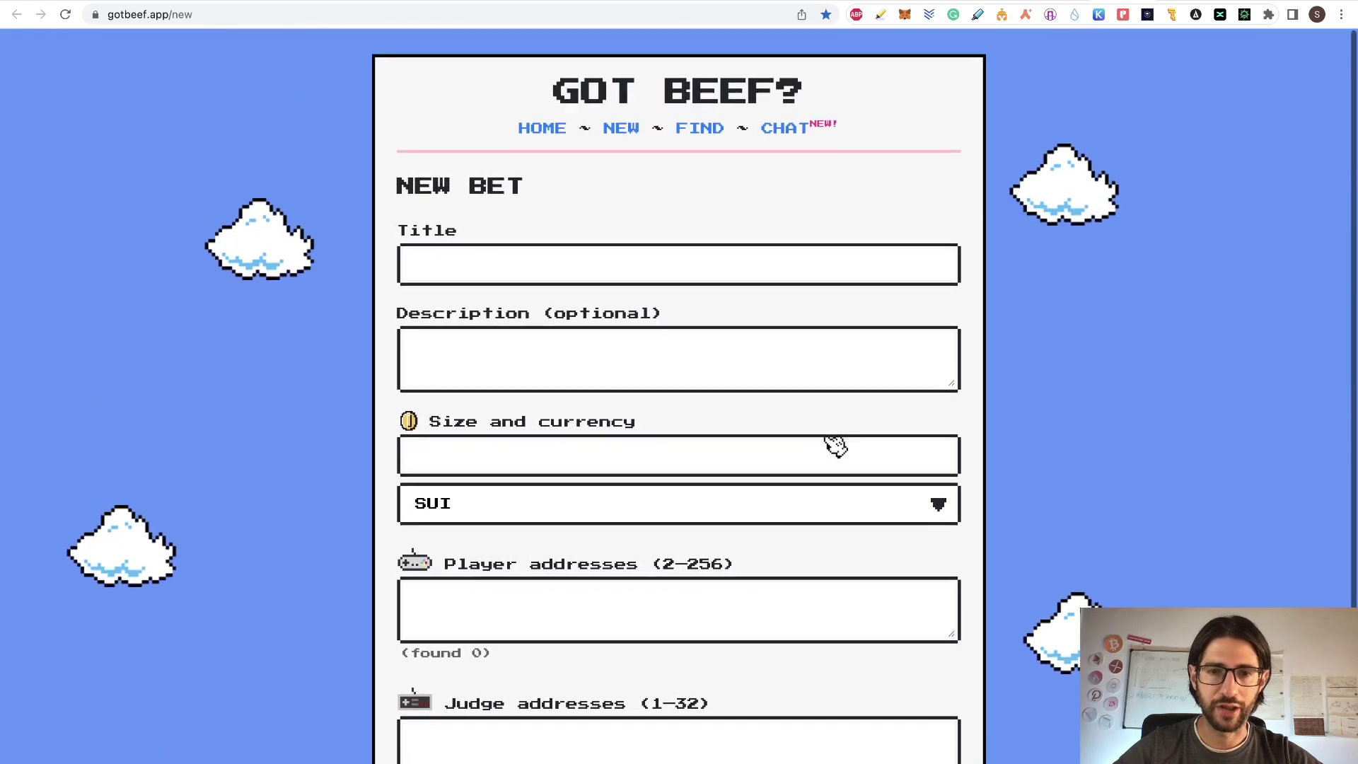
scroll(835, 444, down, 3)
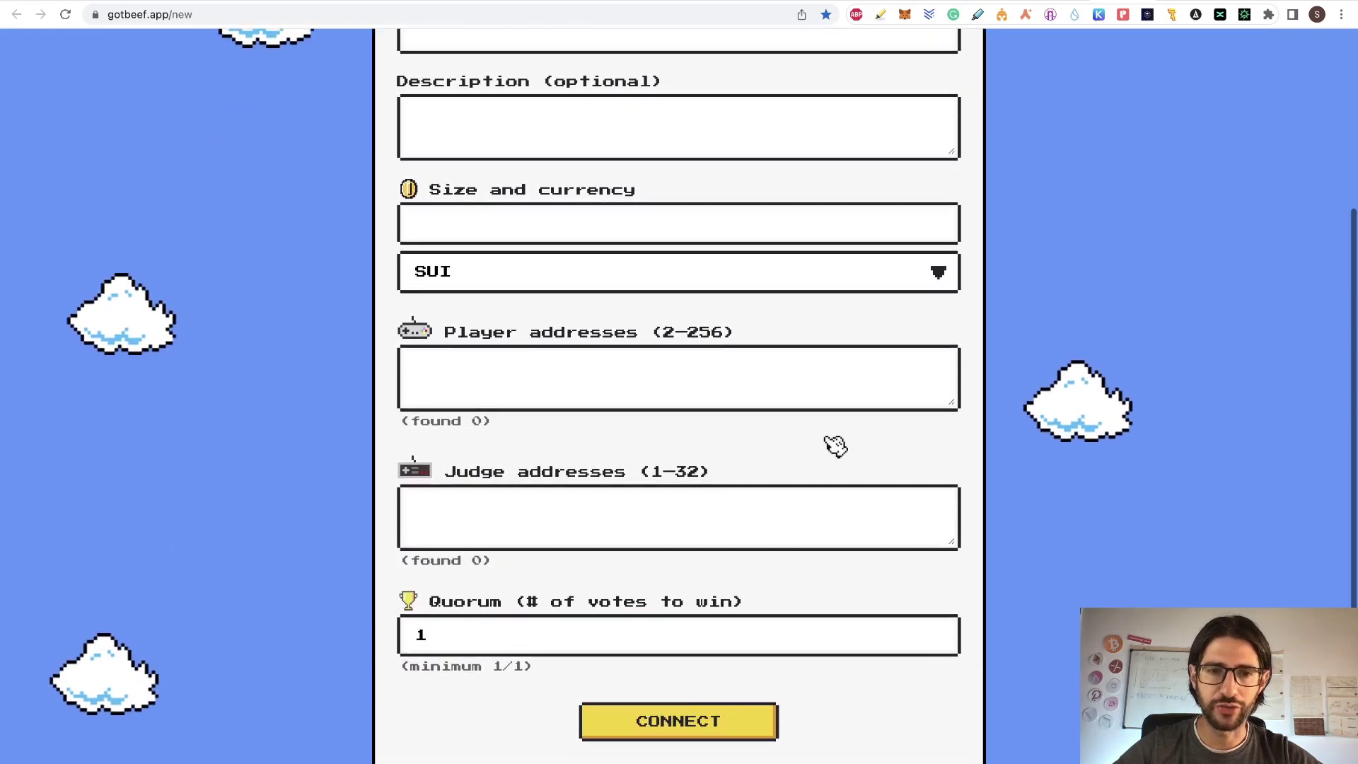
scroll(835, 444, up, 3)
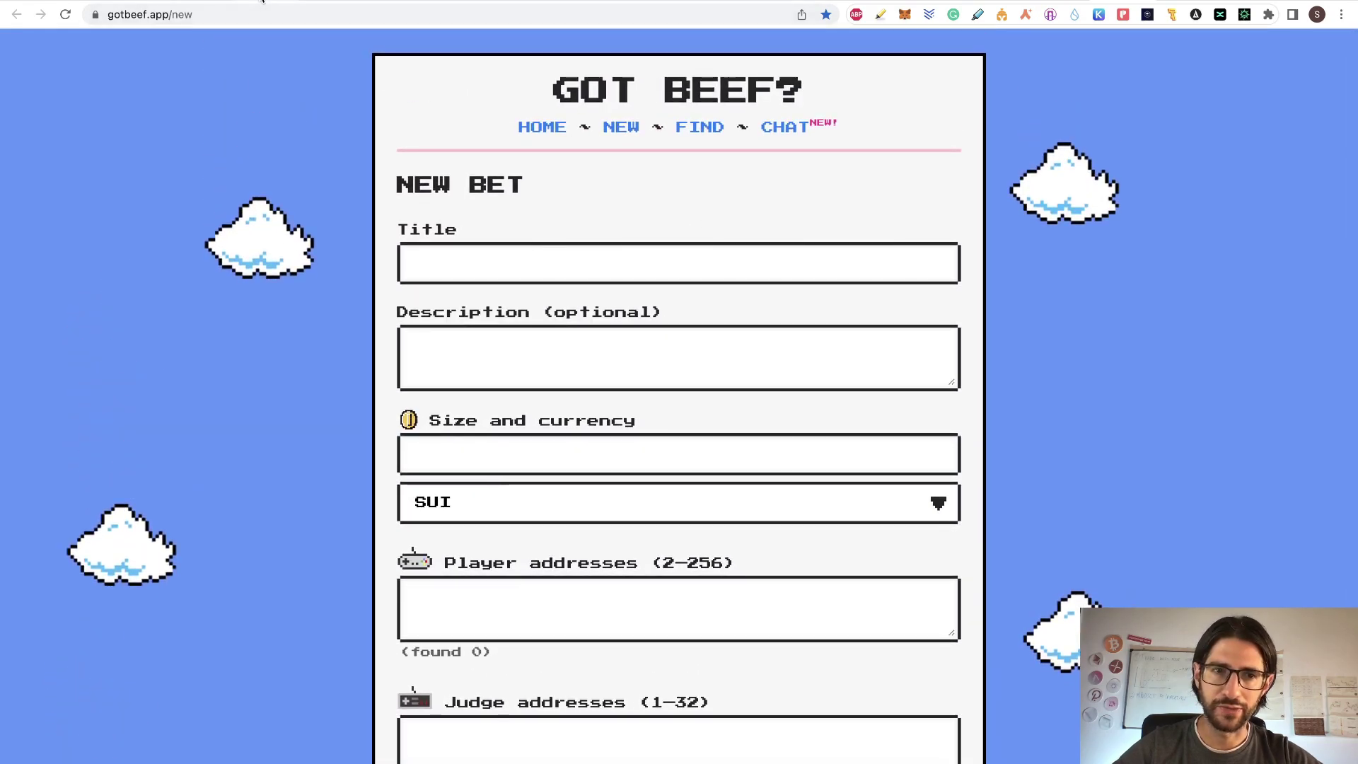
Return to the Airdrops spreadsheet and review tasks 12 to 16
key(ctrl+Tab)
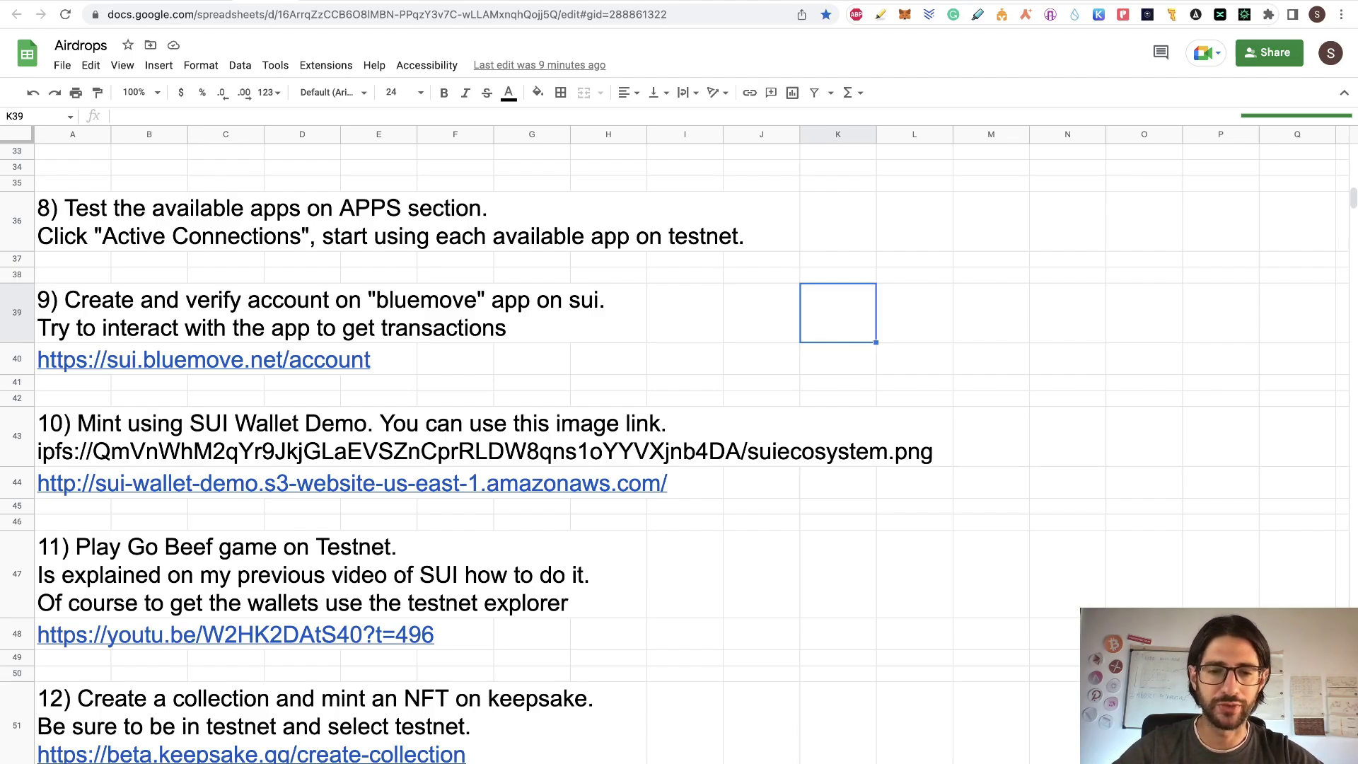
scroll(587, 622, down, 7)
scroll(597, 355, up, 1)
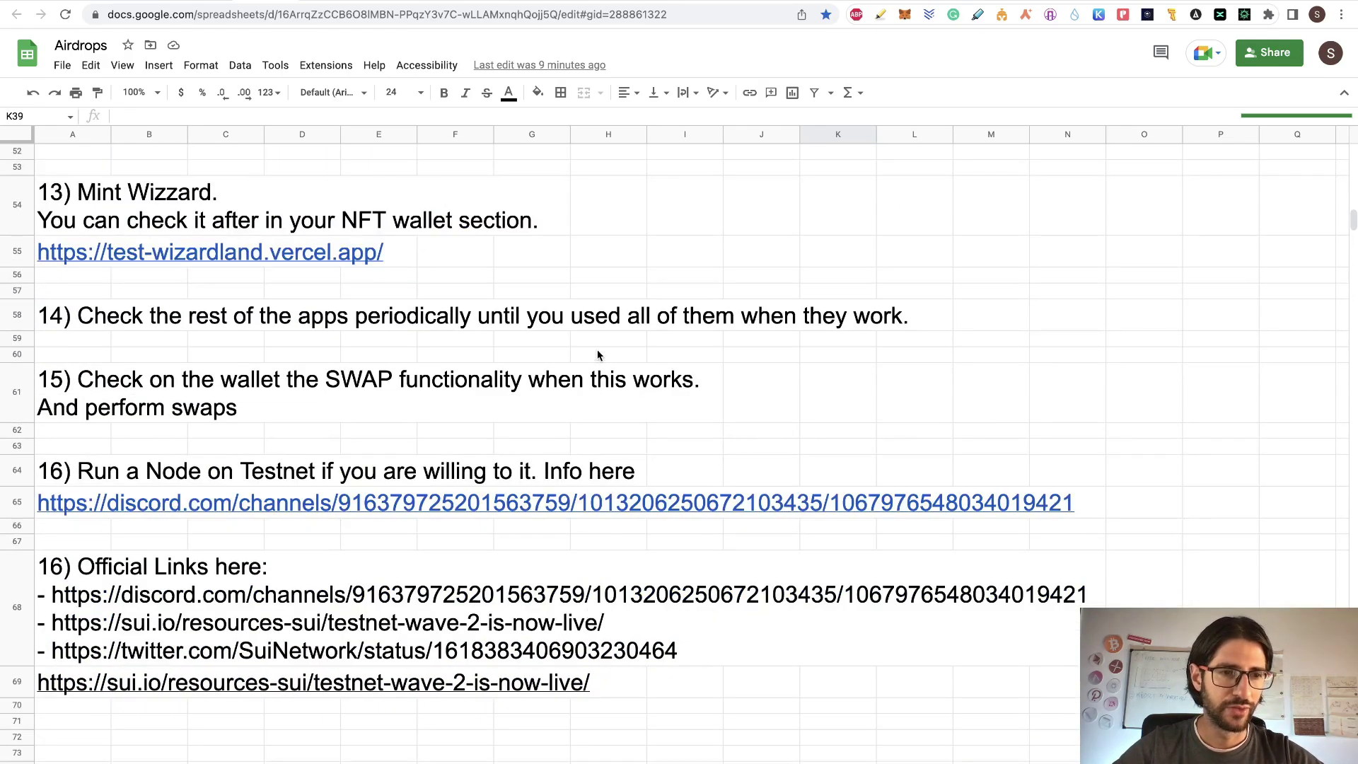
scroll(597, 354, up, 1)
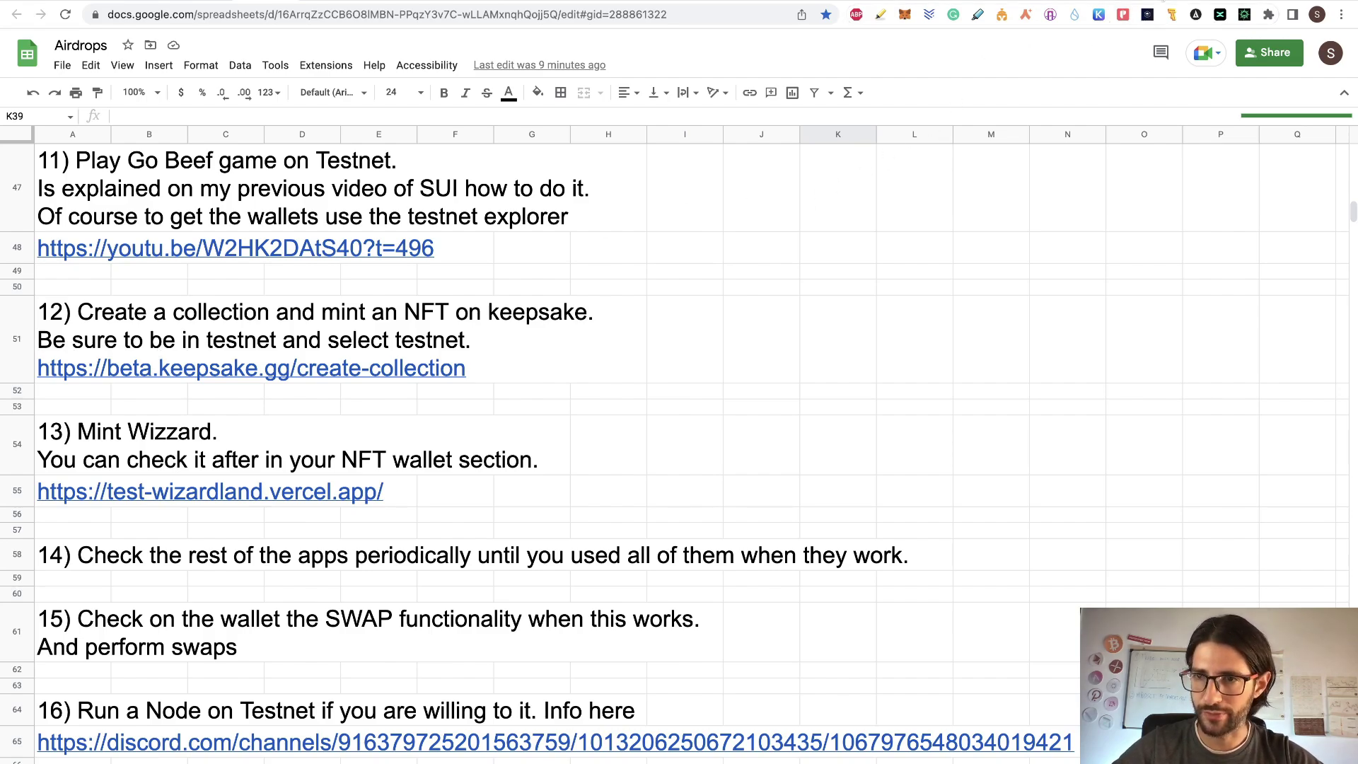
Switch to beta.keepsake.gg, choose the Testnet network and connect the wallet
key(ctrl+Tab)
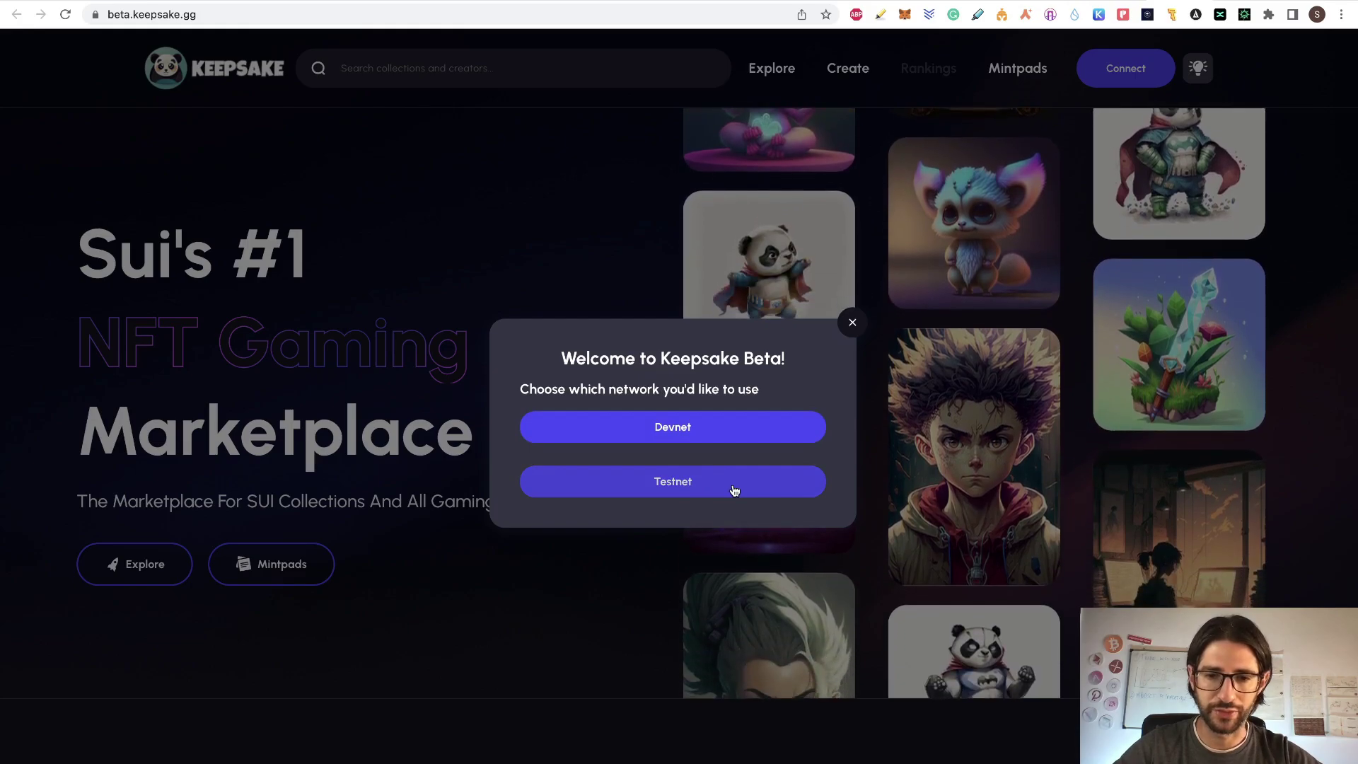
click(733, 489)
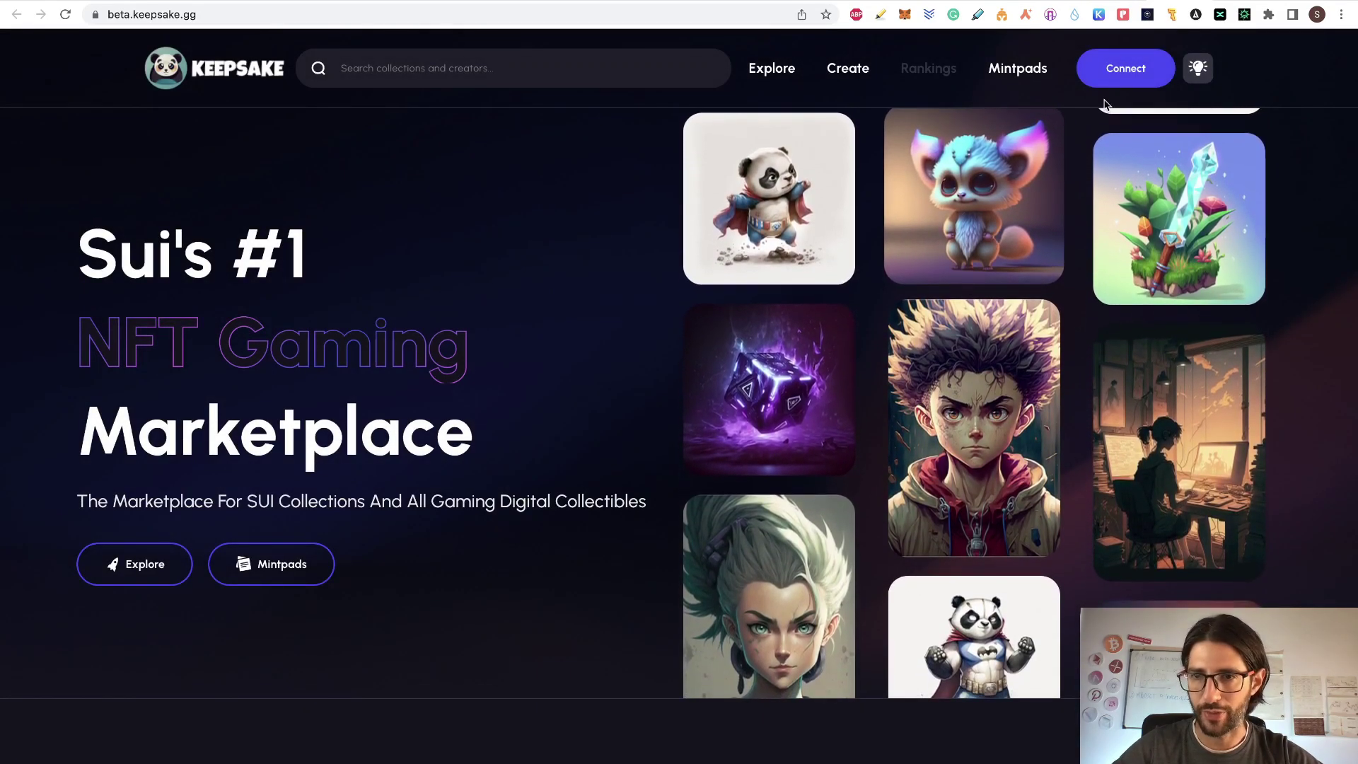
click(1125, 71)
click(729, 423)
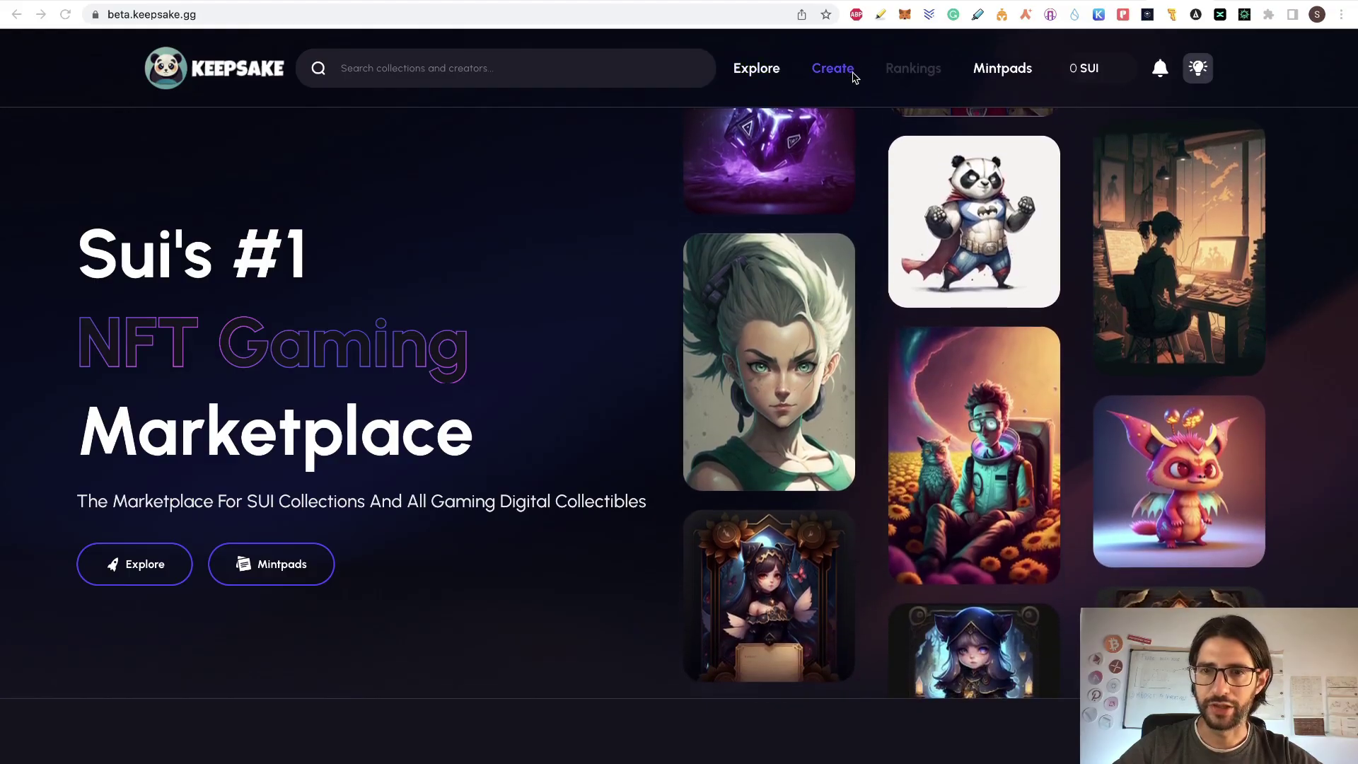
Try to open Keepsake's Create page, and browse the collections in its Explore section
click(837, 77)
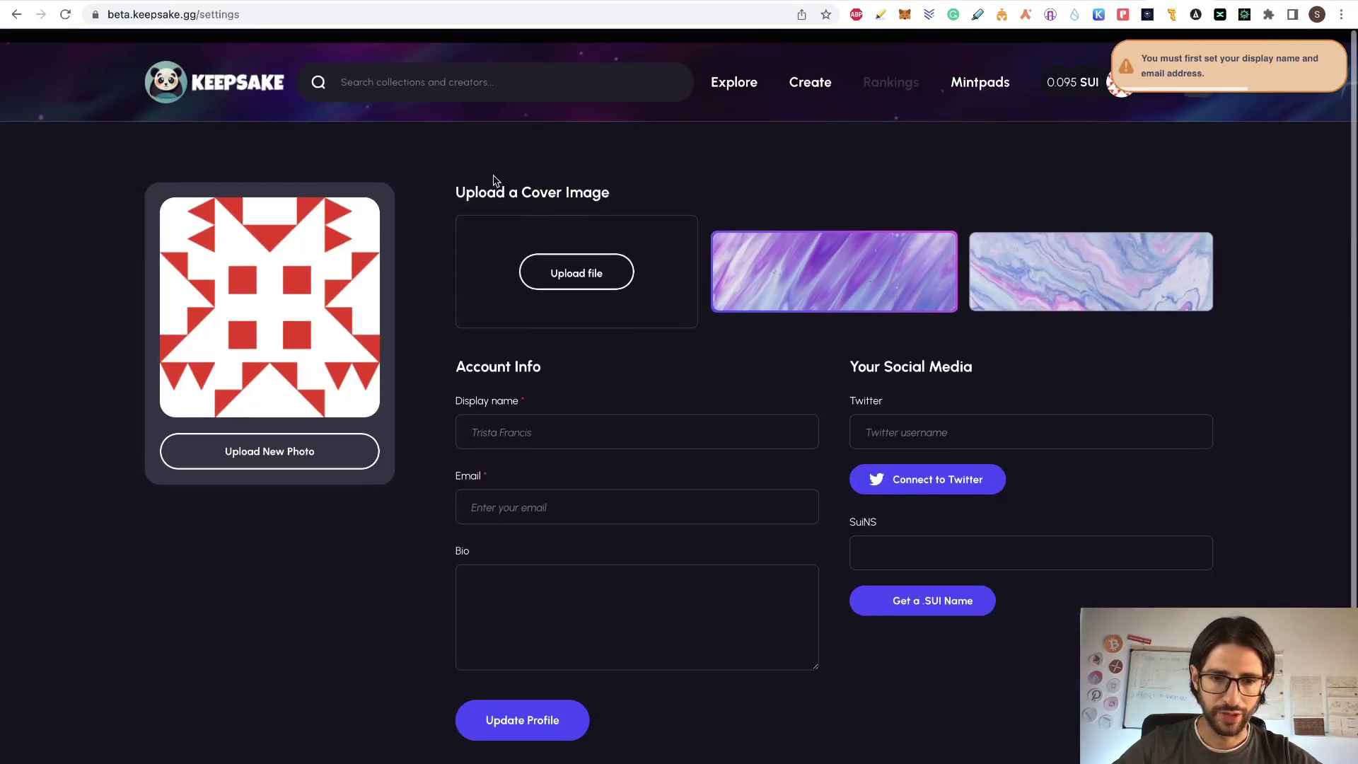
click(813, 71)
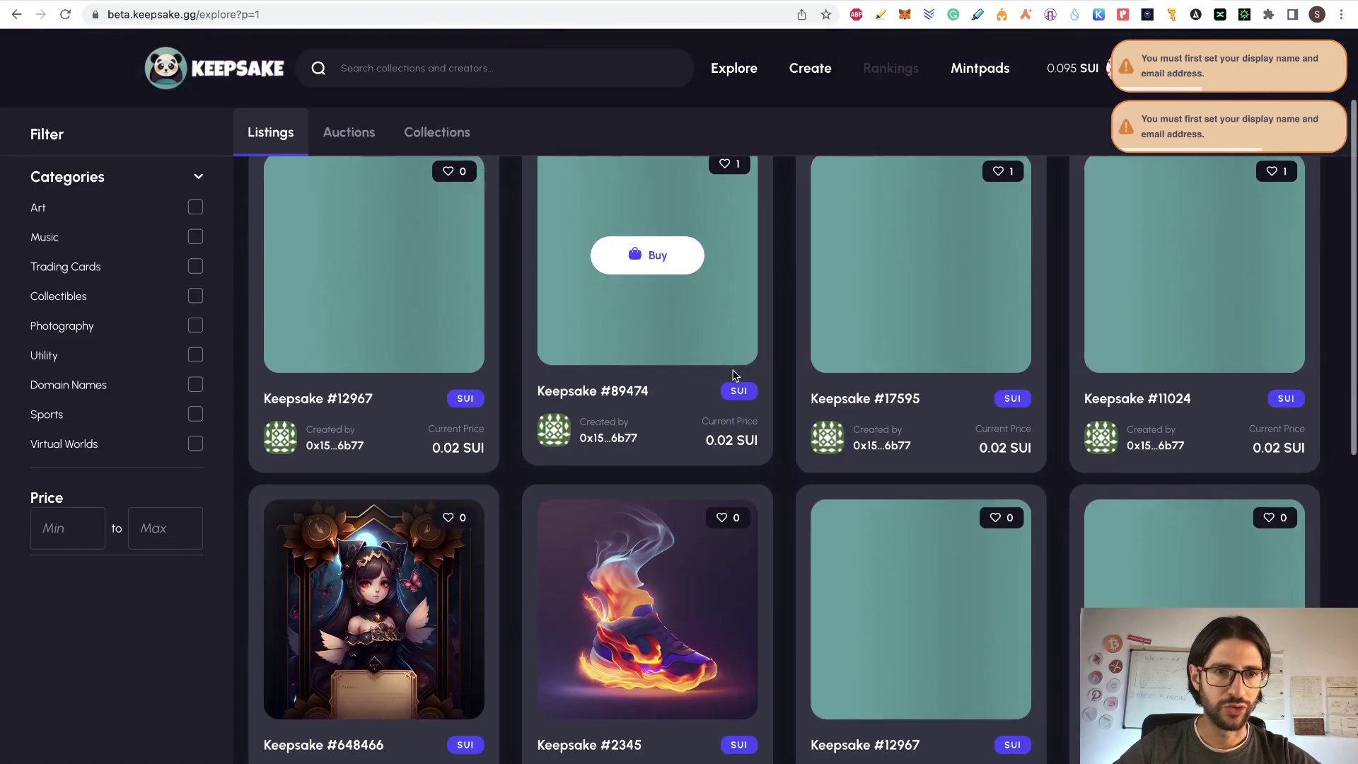
scroll(731, 382, down, 2)
click(437, 132)
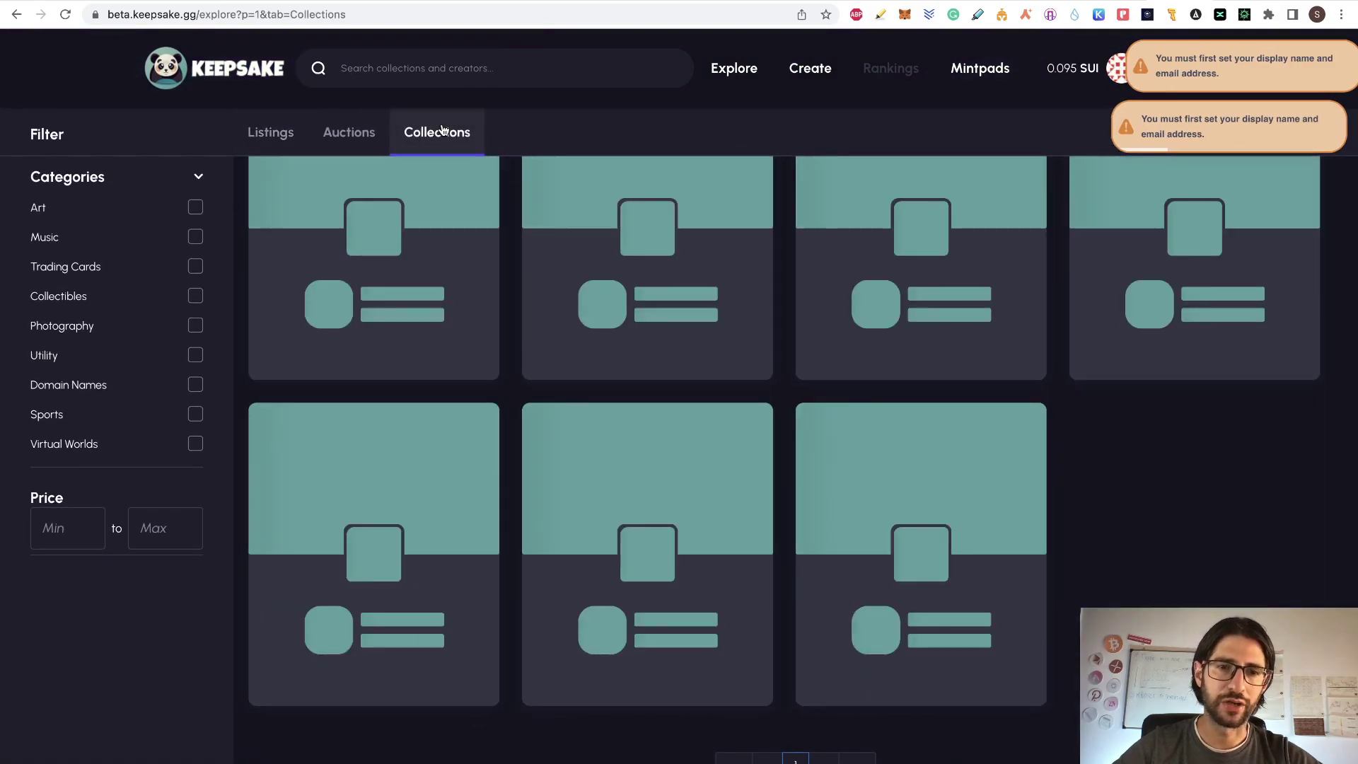
scroll(1064, 409, up, 4)
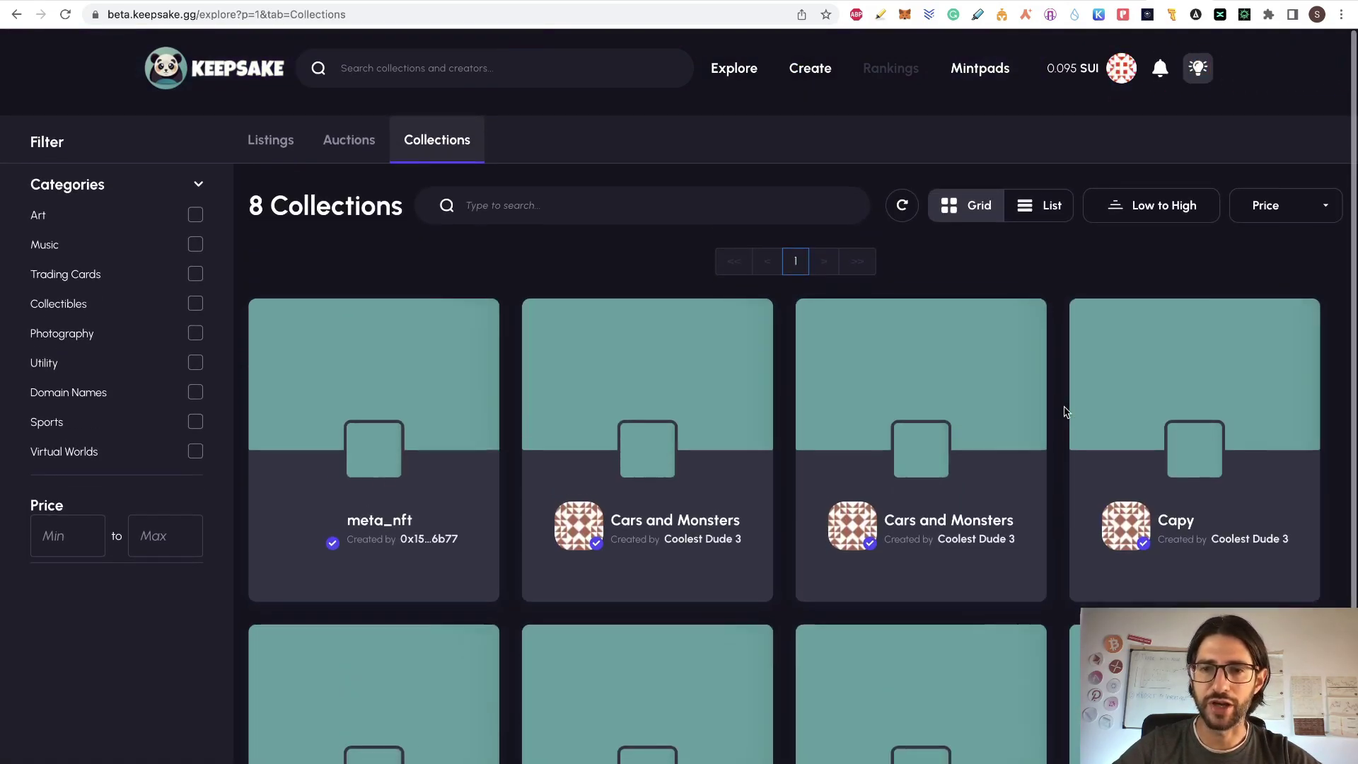
click(803, 206)
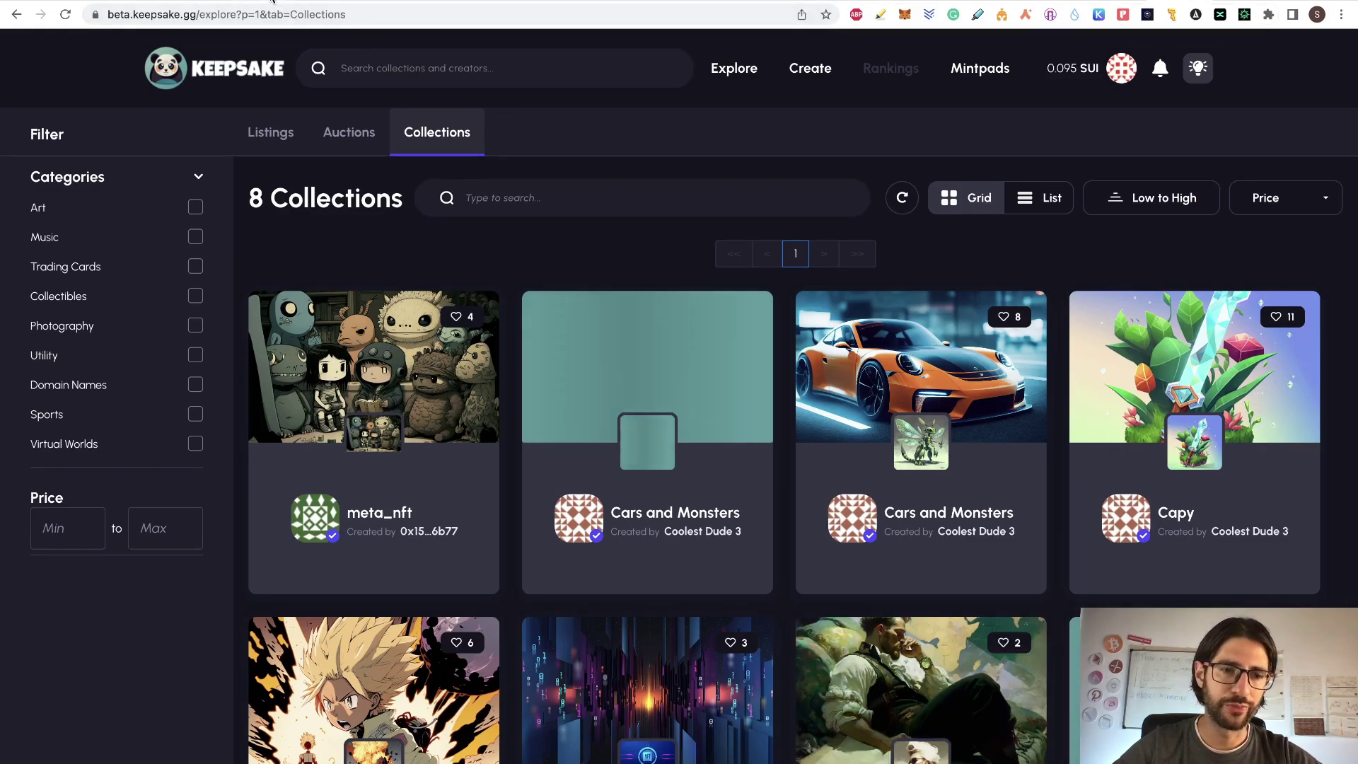
Switch to test-wizardland.vercel.app, connect Sui Wallet and mint a Wizard Land NFT
key(ctrl+Tab)
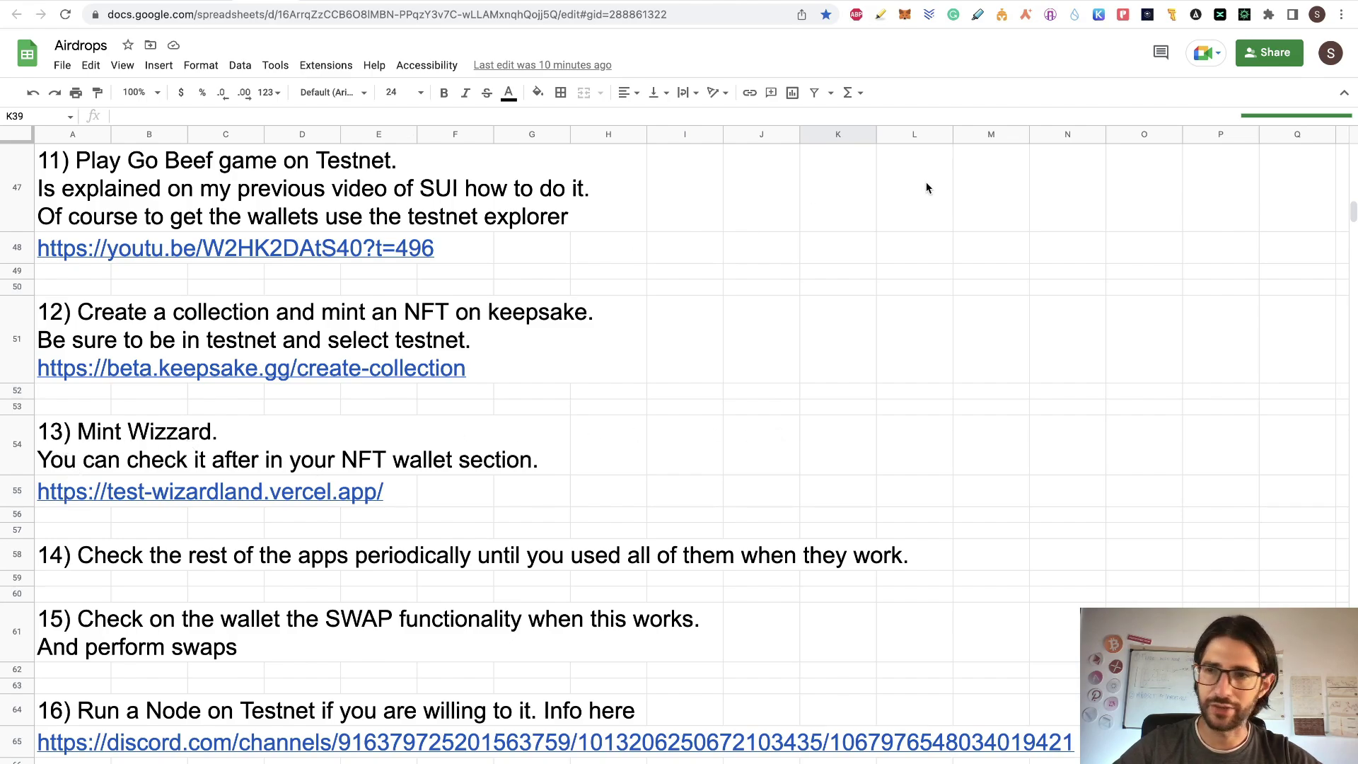
key(ctrl+Tab)
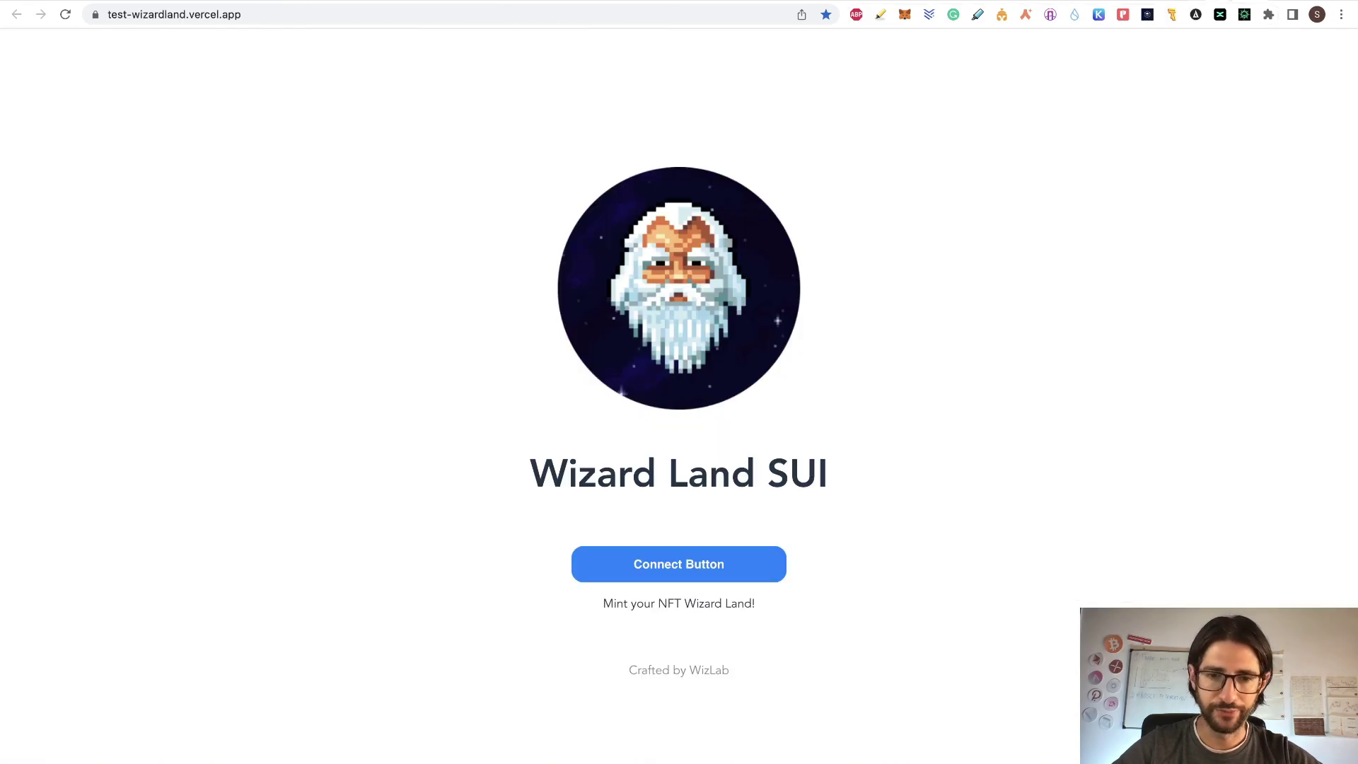
click(709, 576)
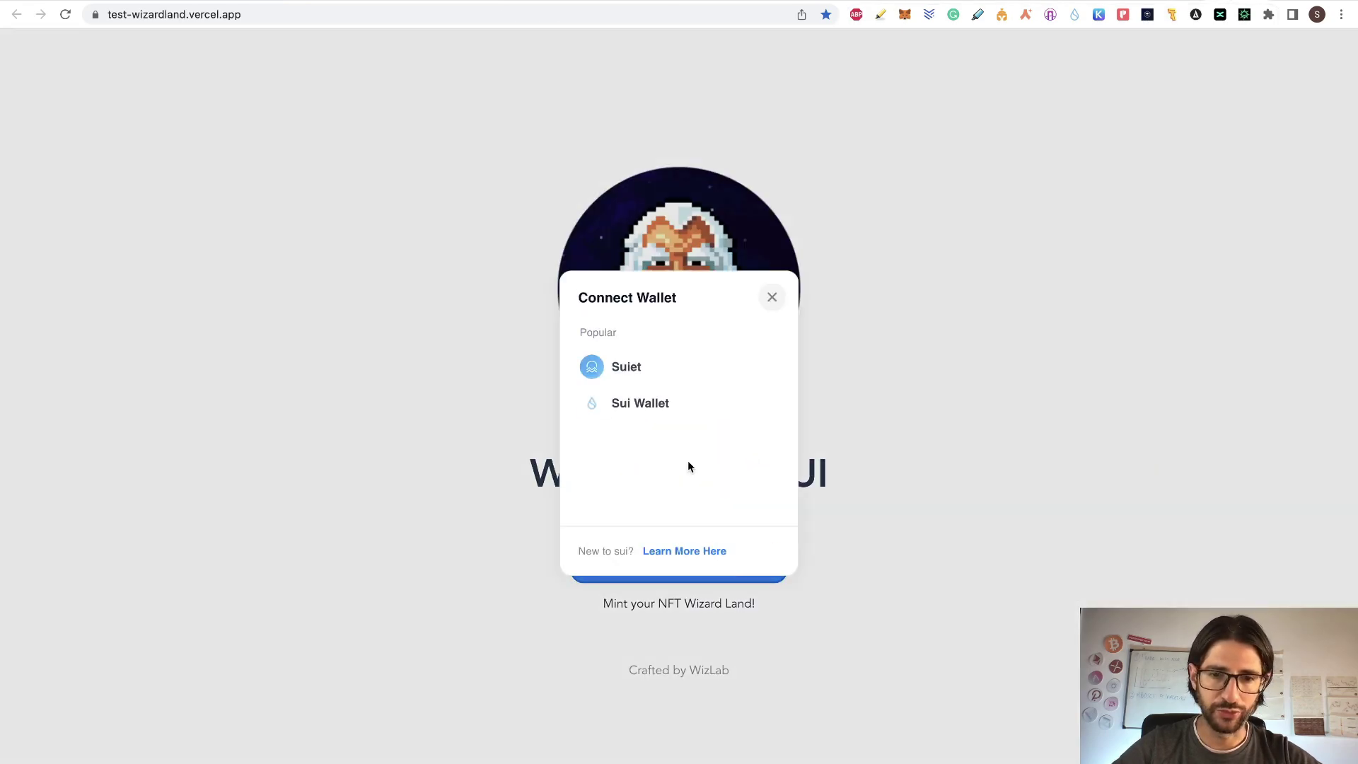
click(646, 401)
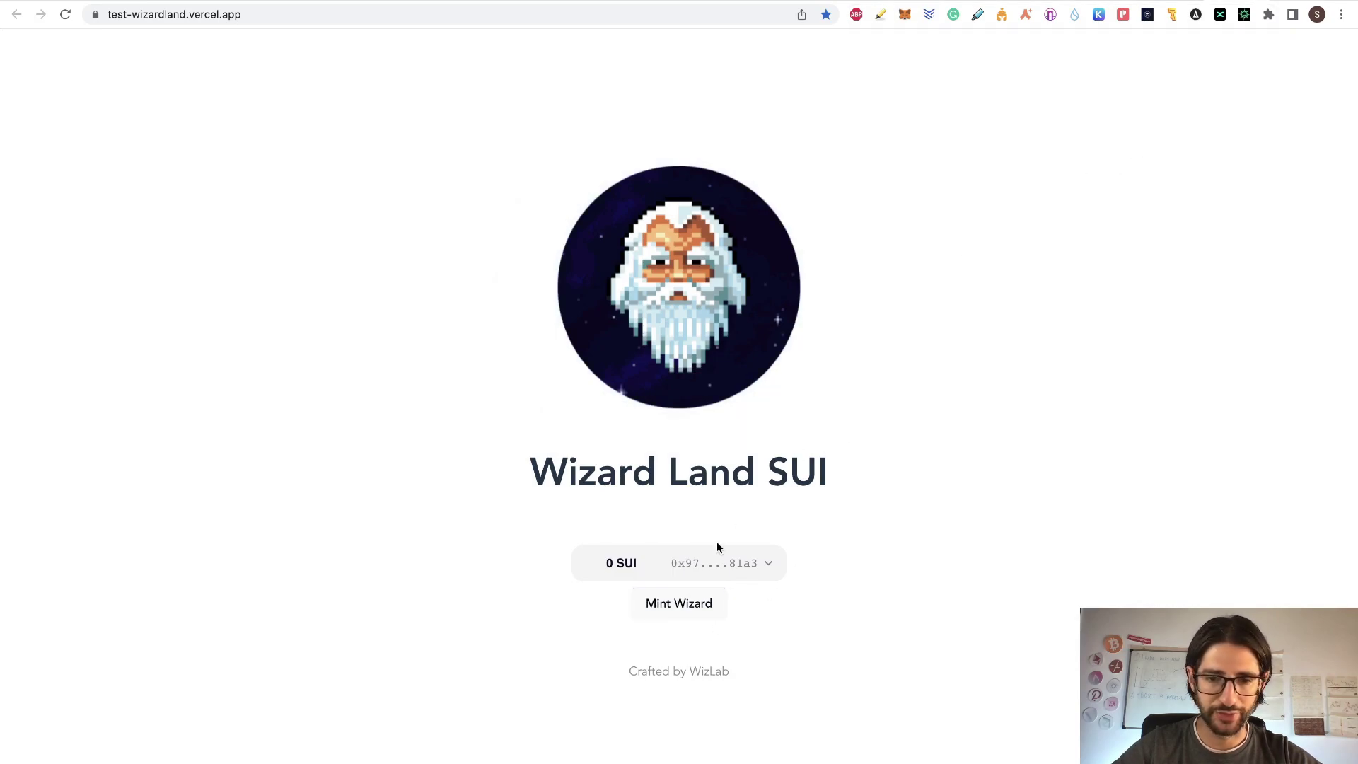
click(684, 607)
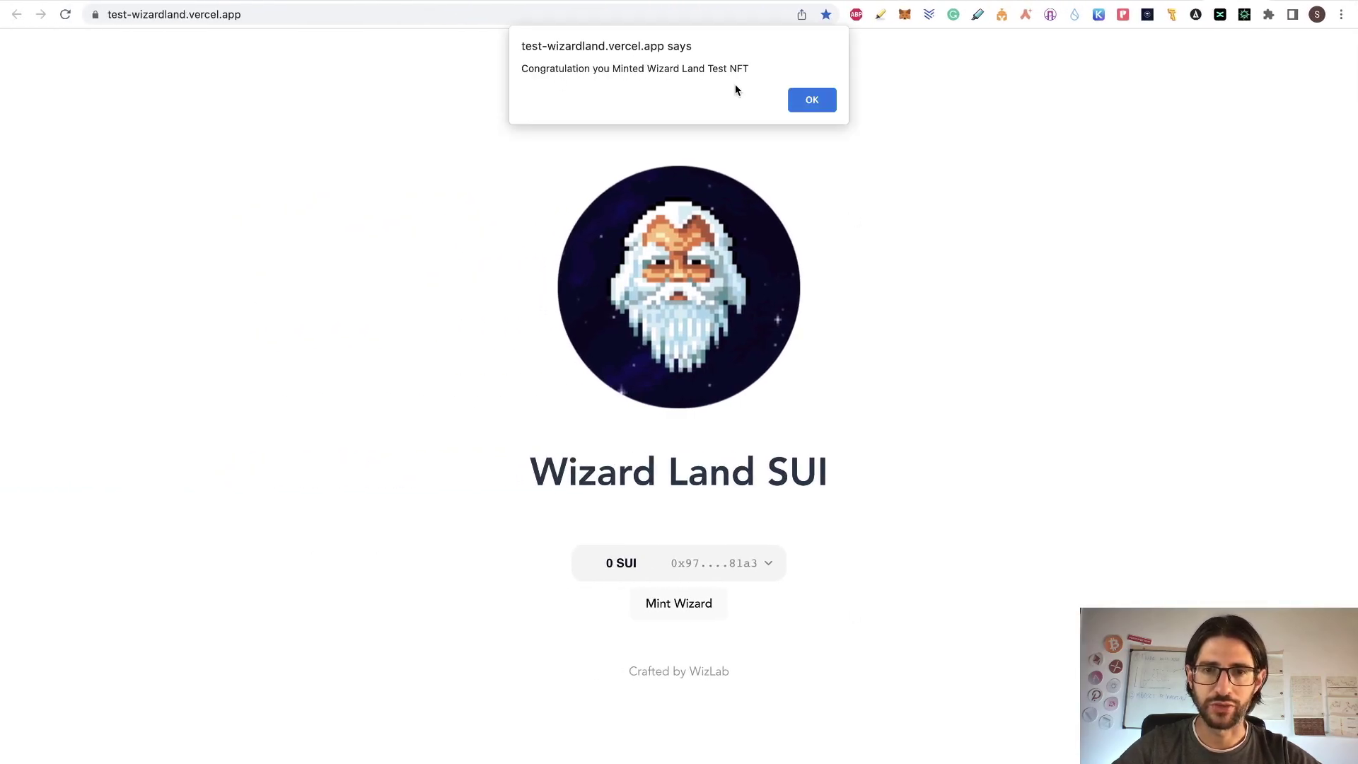
click(812, 104)
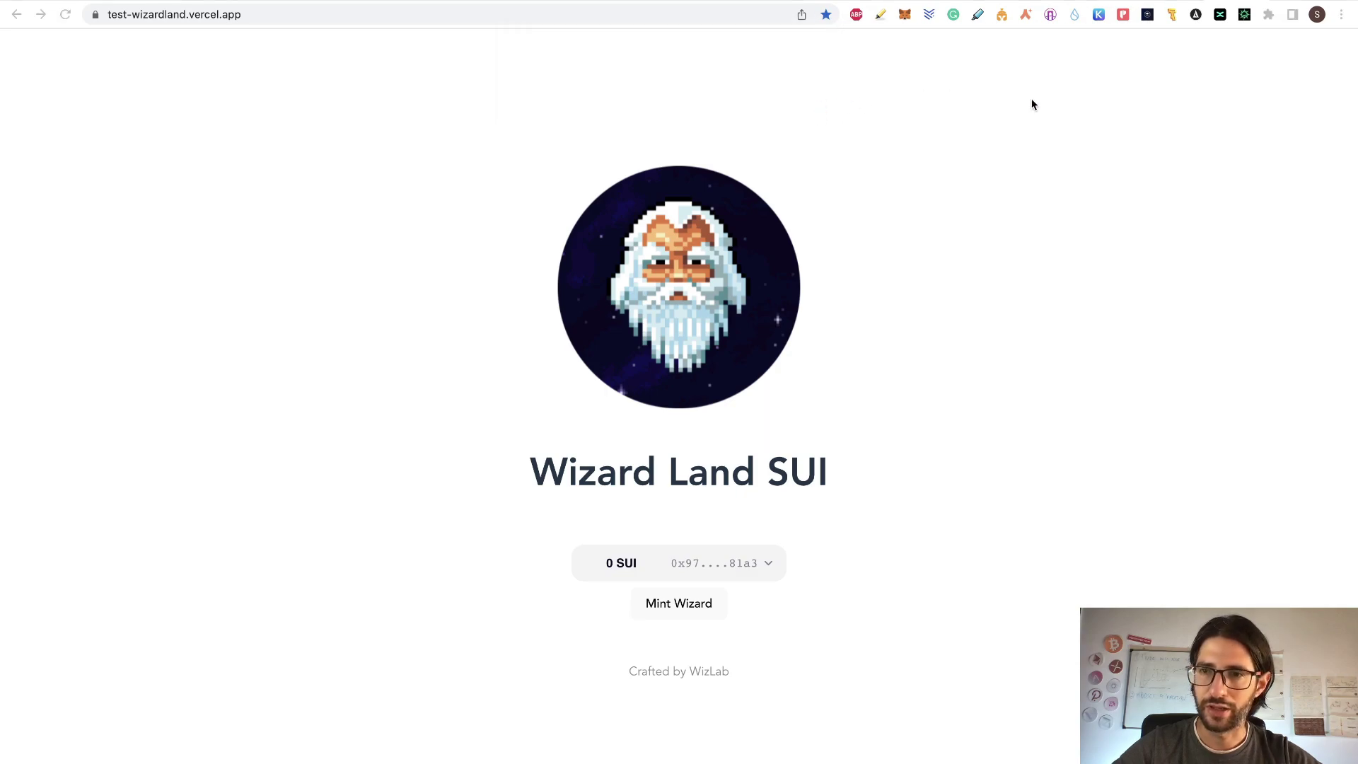
Check the Sui Wallet's NFTs and activity list for the Wizard Land mint
click(1075, 14)
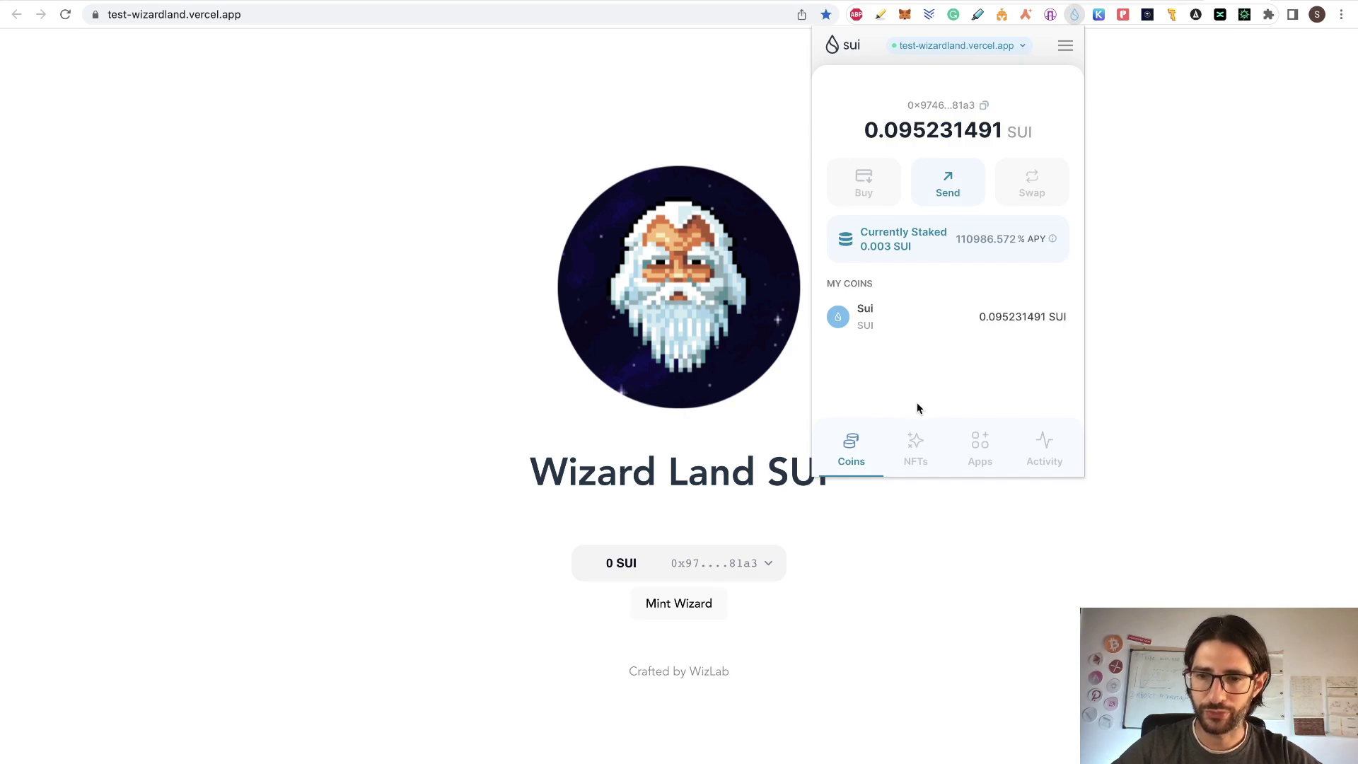
click(918, 445)
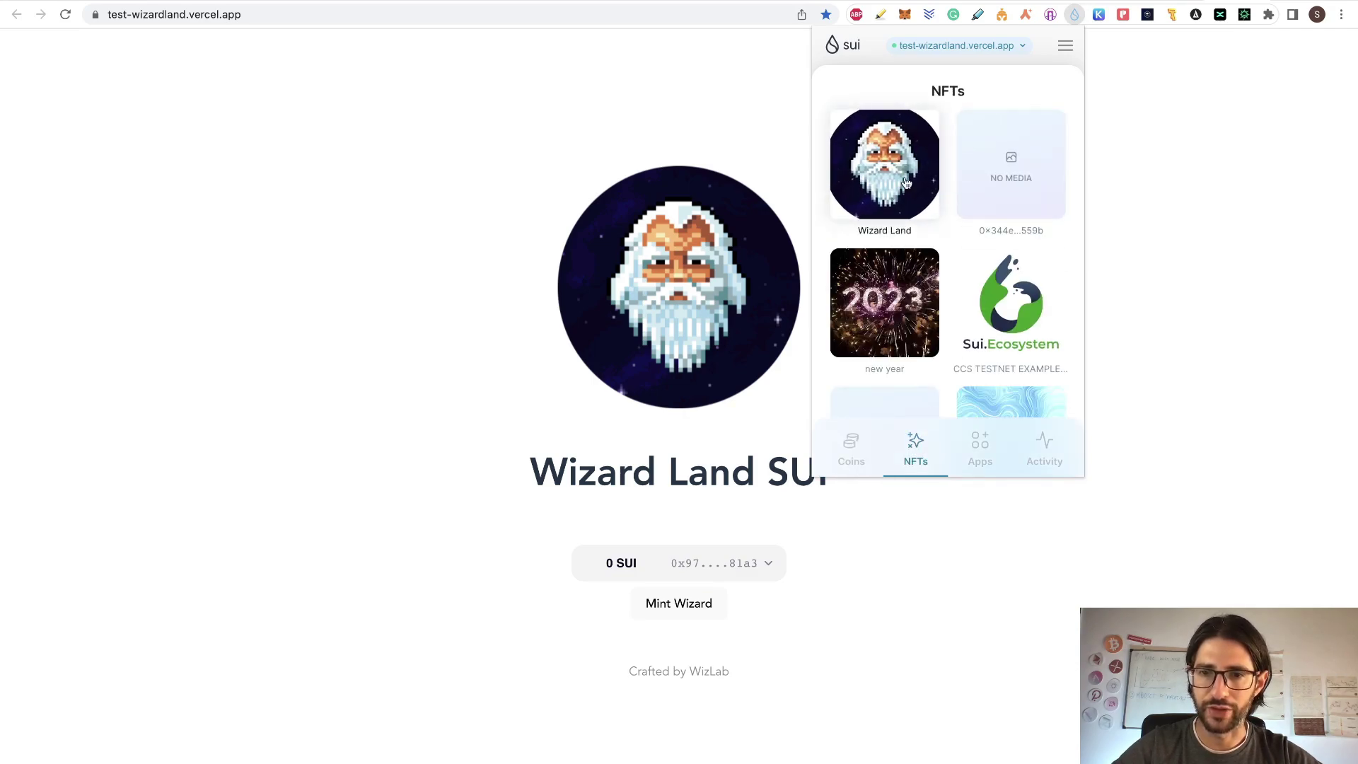
click(1043, 446)
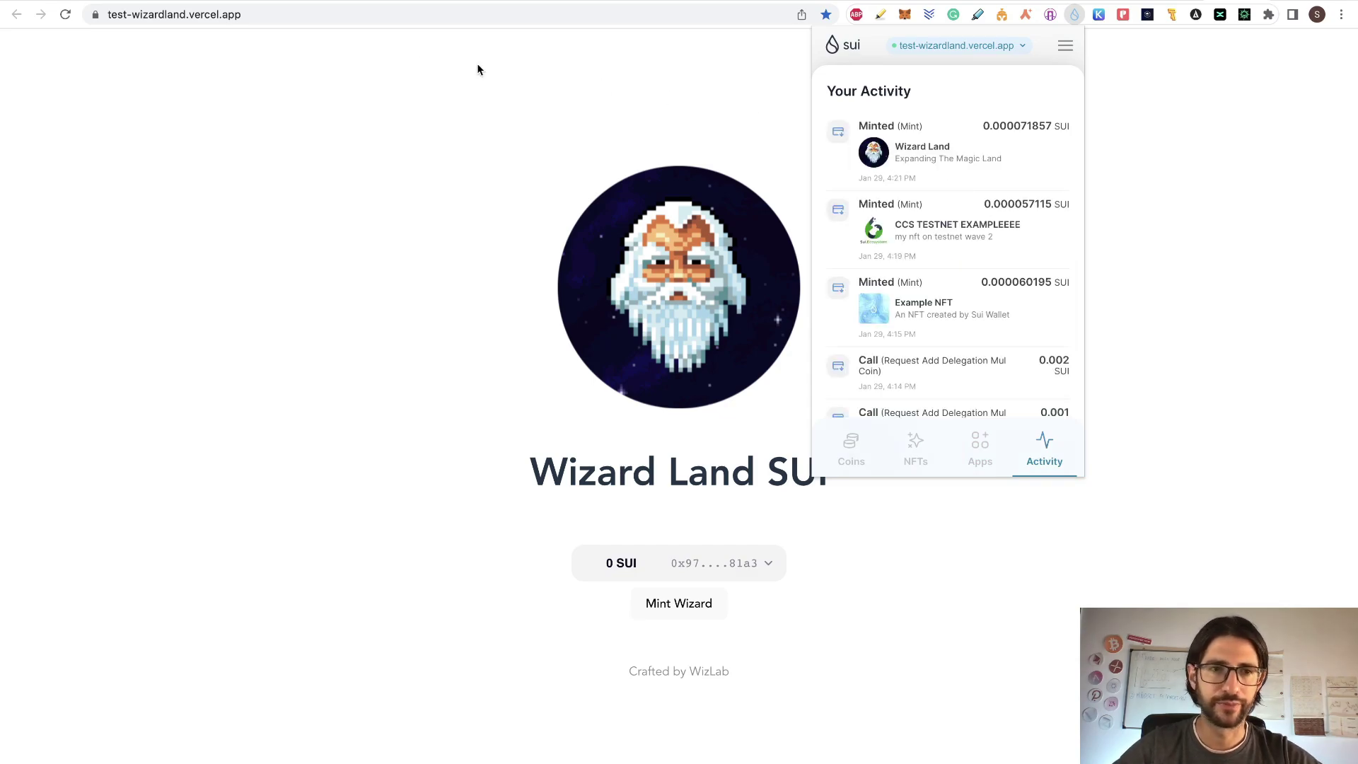
Return to the Airdrops spreadsheet, select task 14 in cell A58 and open the Sui Wallet's coin overview
key(ctrl+Tab)
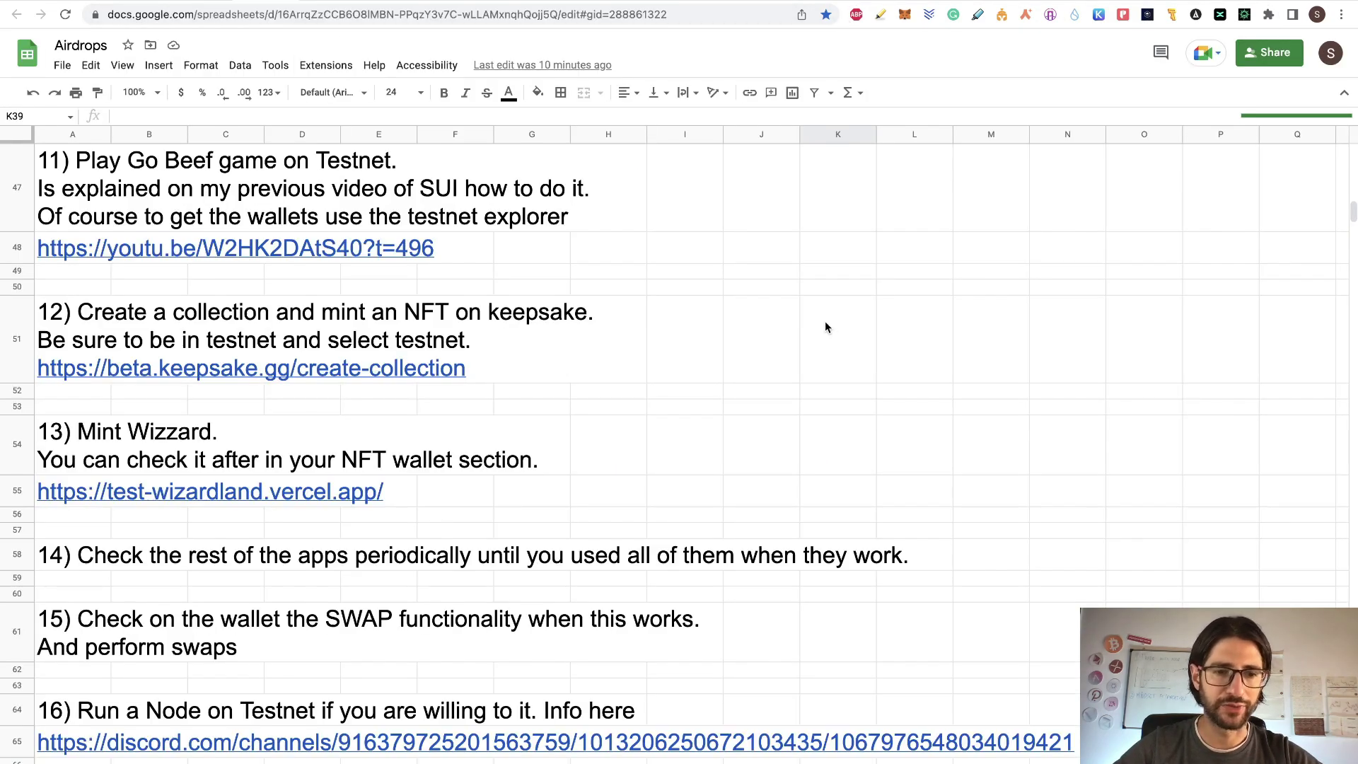
click(38, 568)
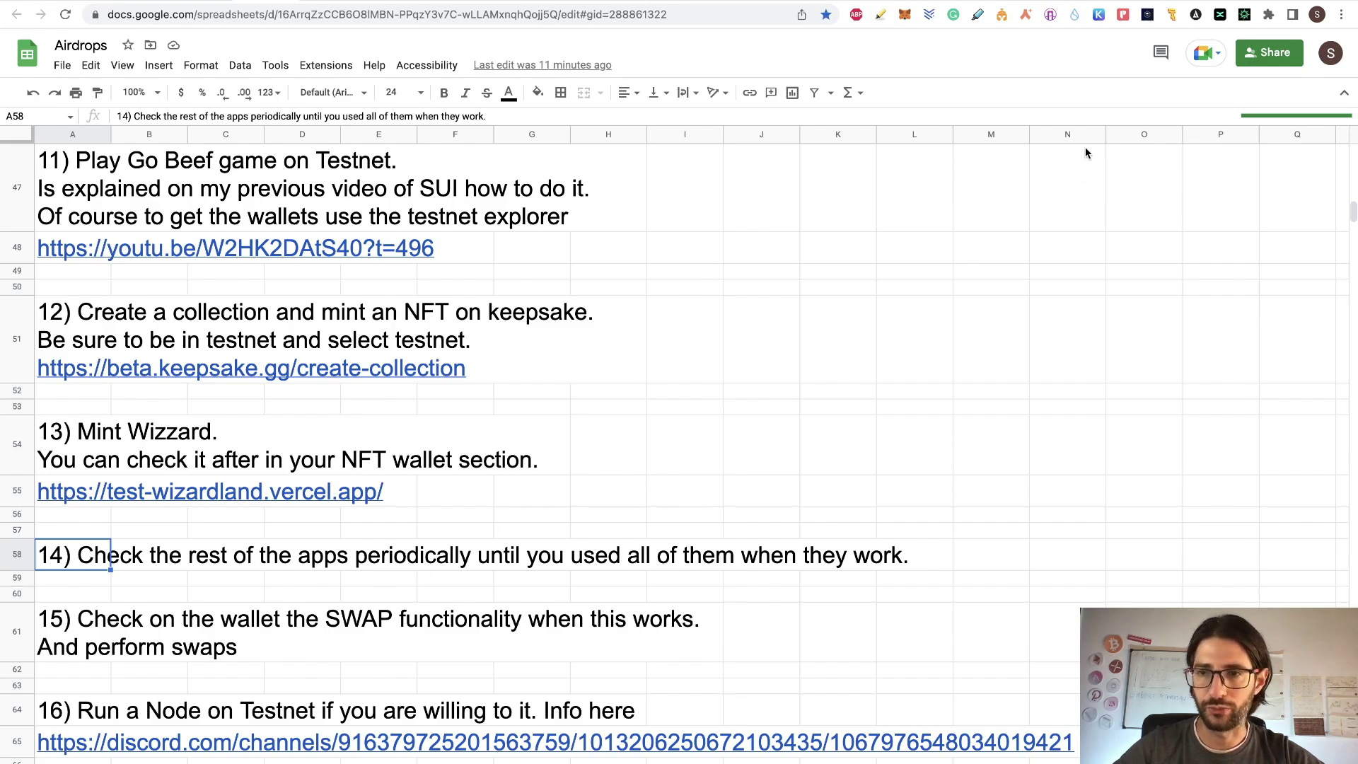
click(1074, 14)
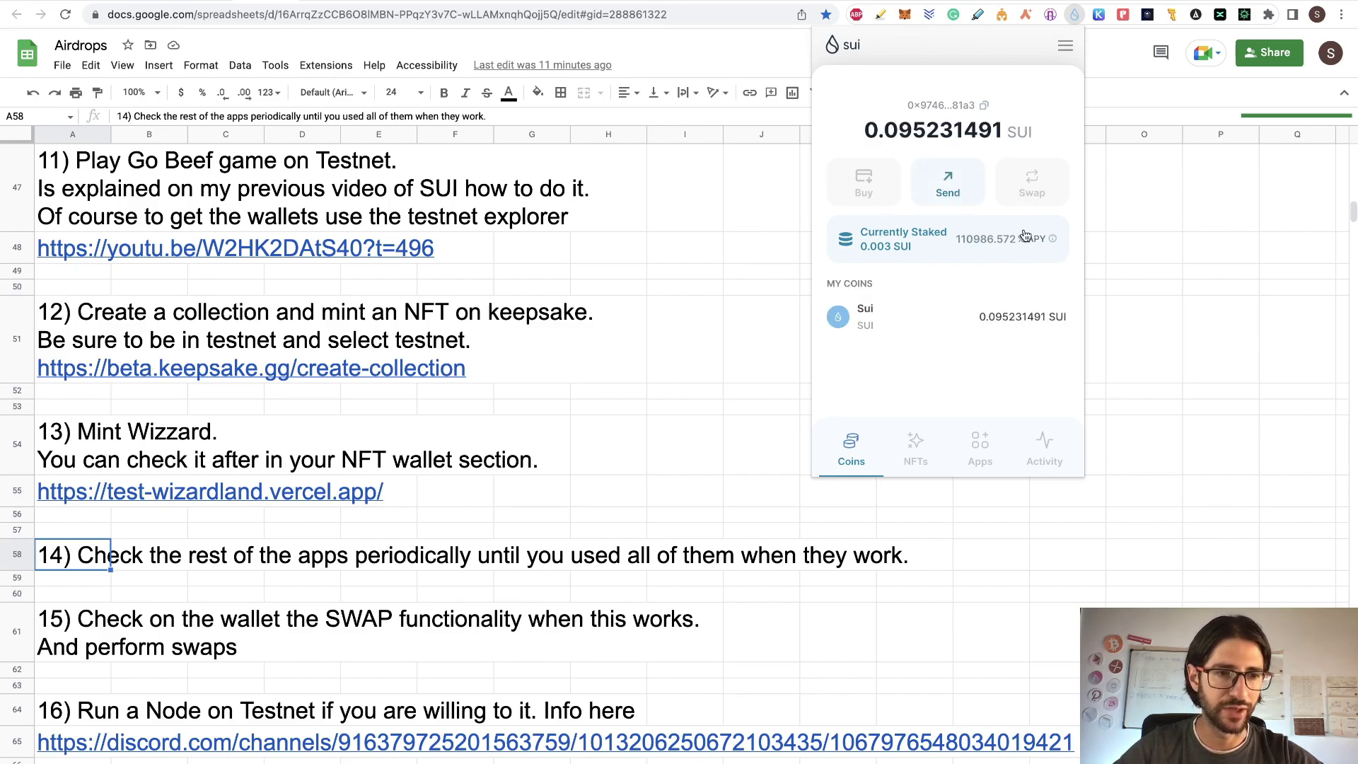
Review tasks 14 to 16 and the node info link in A65, and renumber the Official Links entry in row 68 as 17)
scroll(90, 446, down, 3)
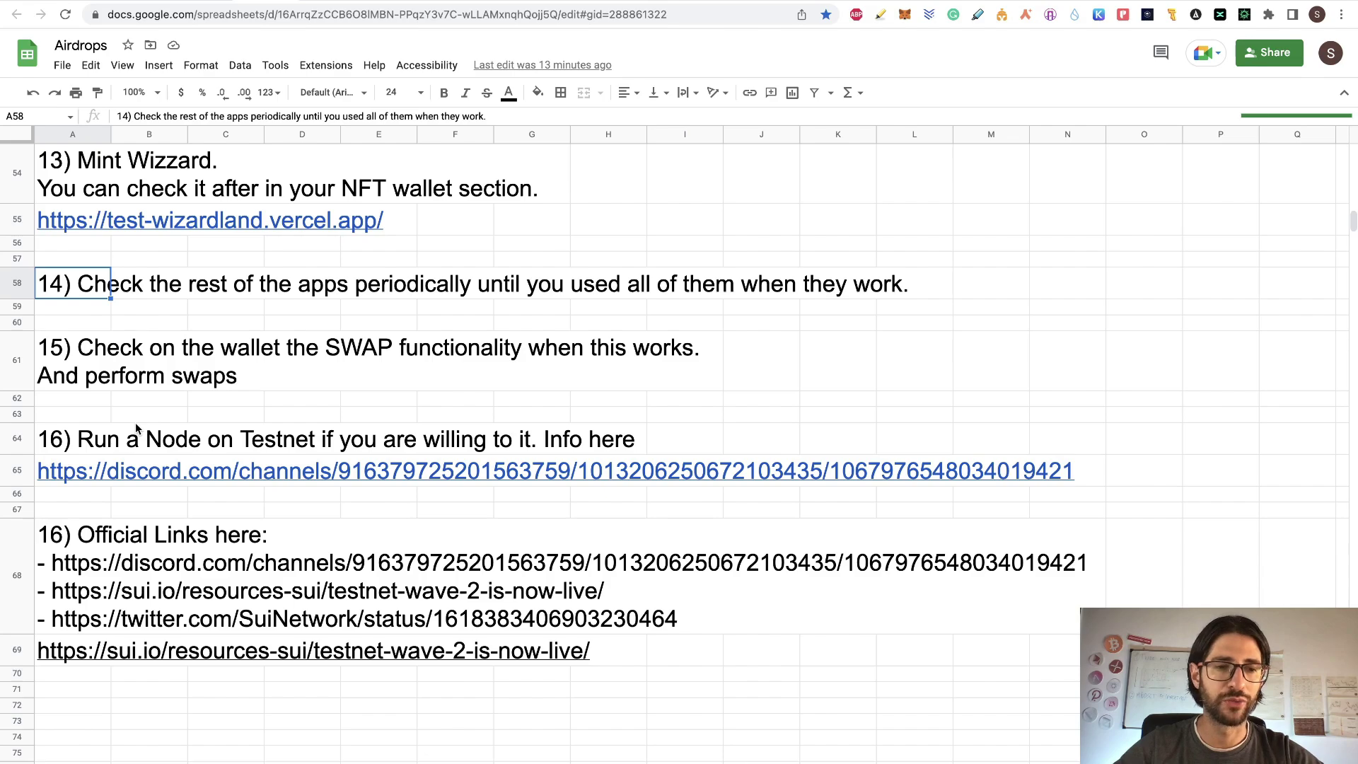
click(68, 473)
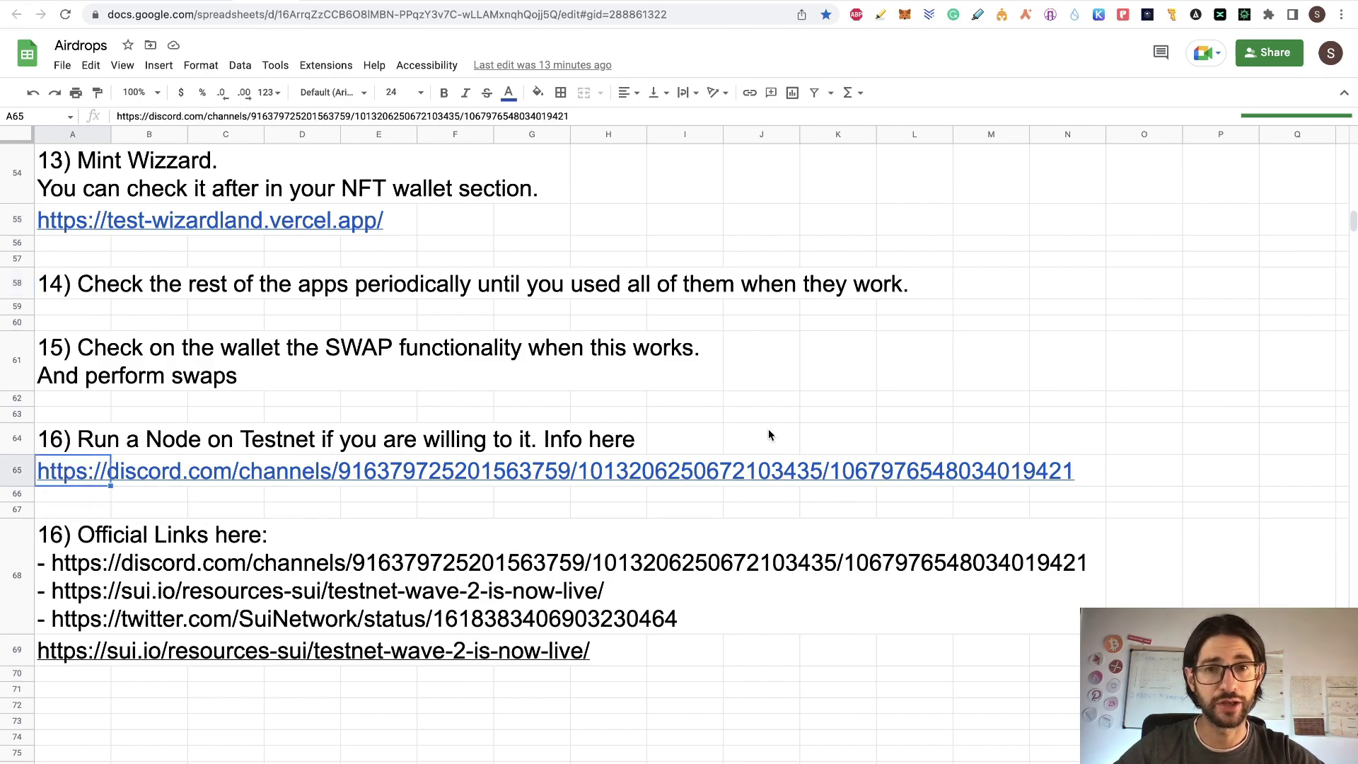
click(718, 387)
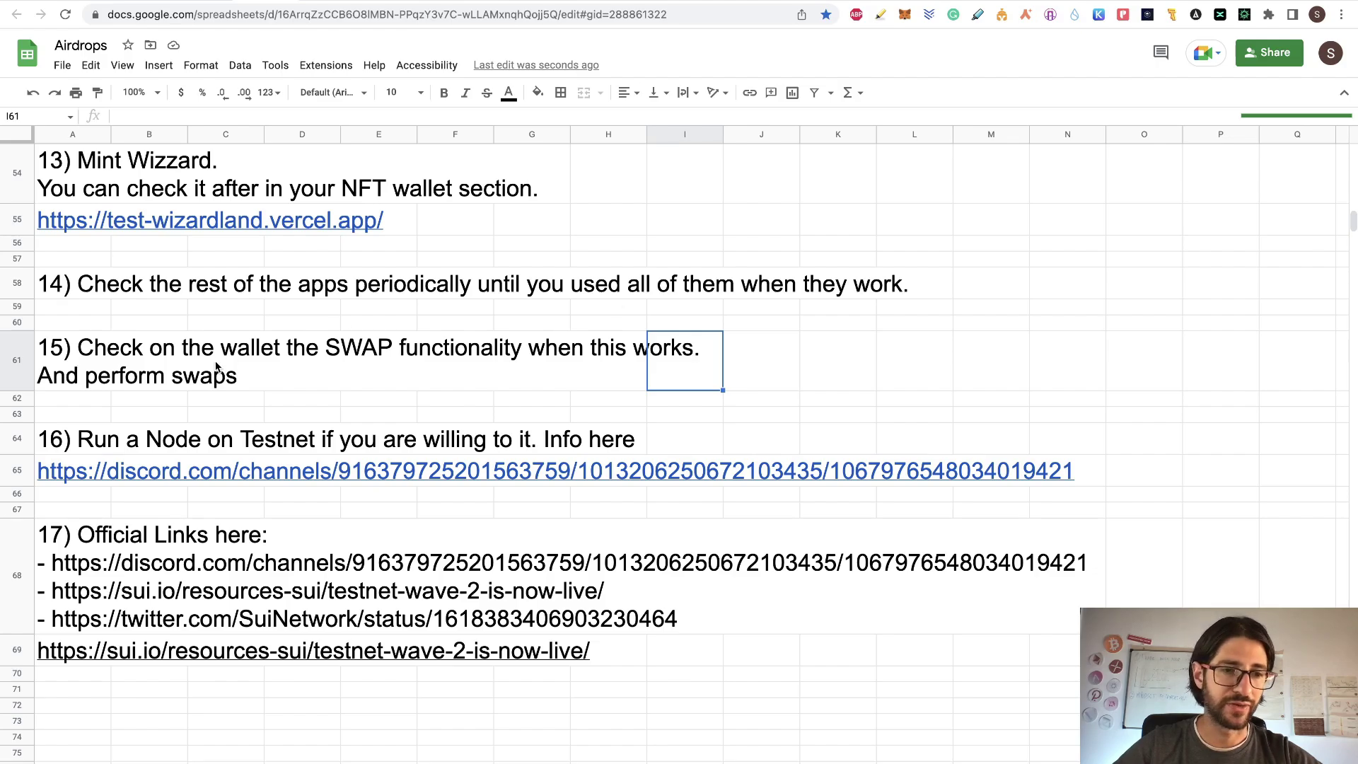
scroll(300, 311, up, 20)
scroll(302, 316, up, 8)
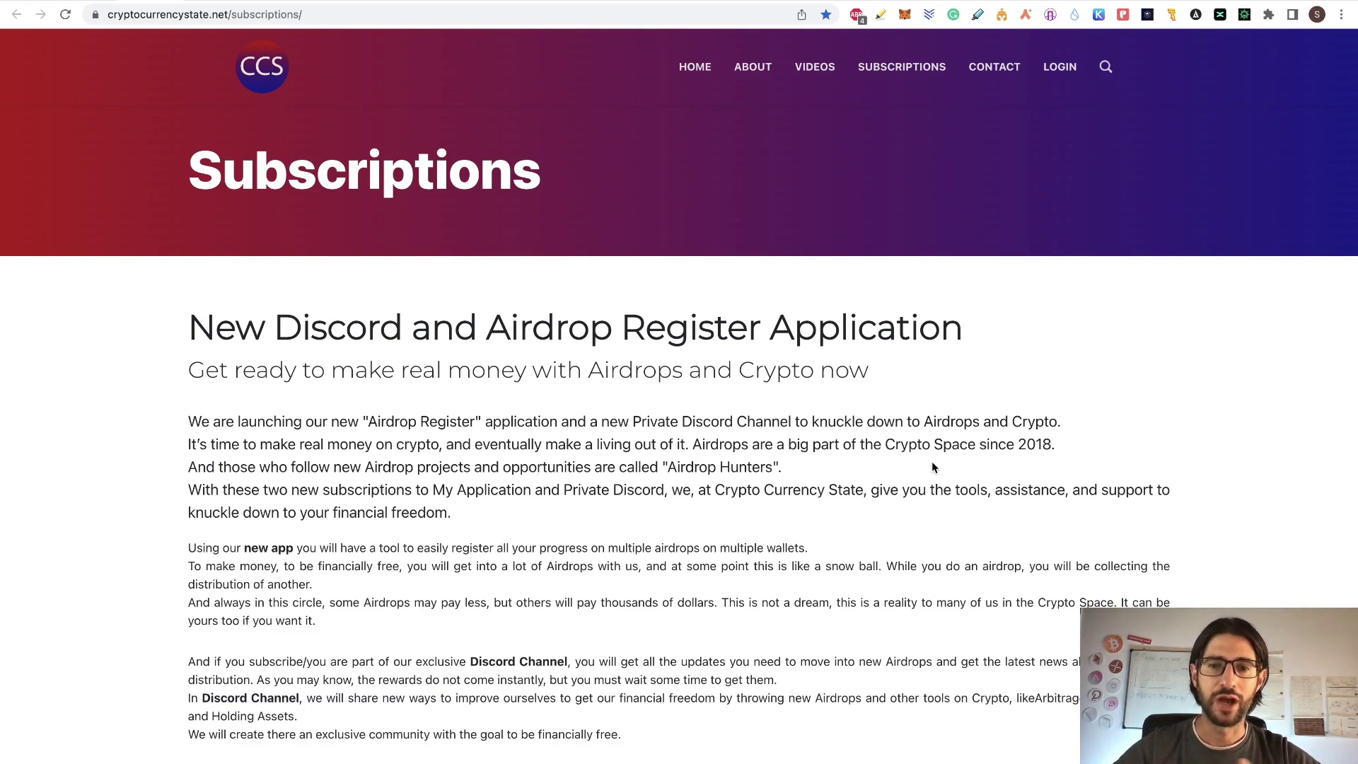
Switch to cryptocurrencystate.net/subscriptions and examine the Discord and APP + Discord subscription offers
scroll(657, 478, down, 7)
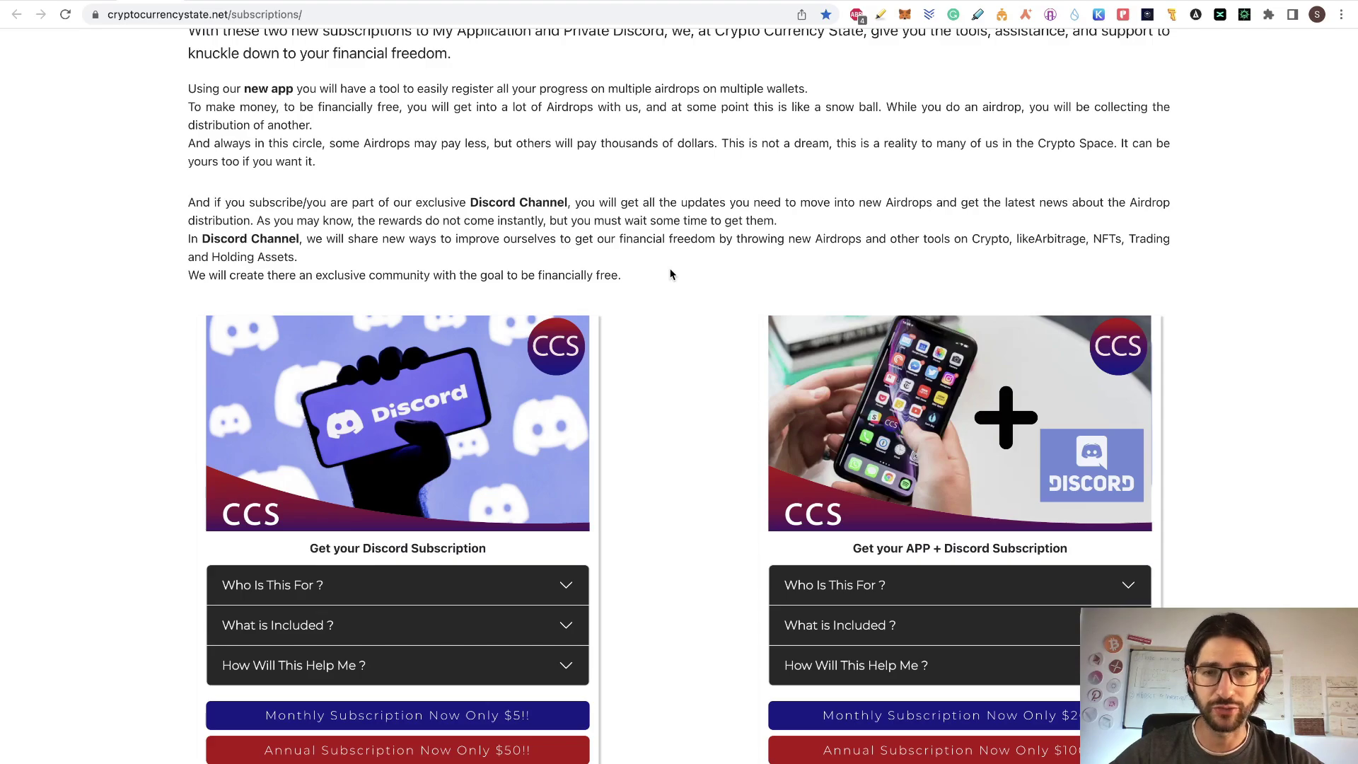
scroll(670, 274, down, 2)
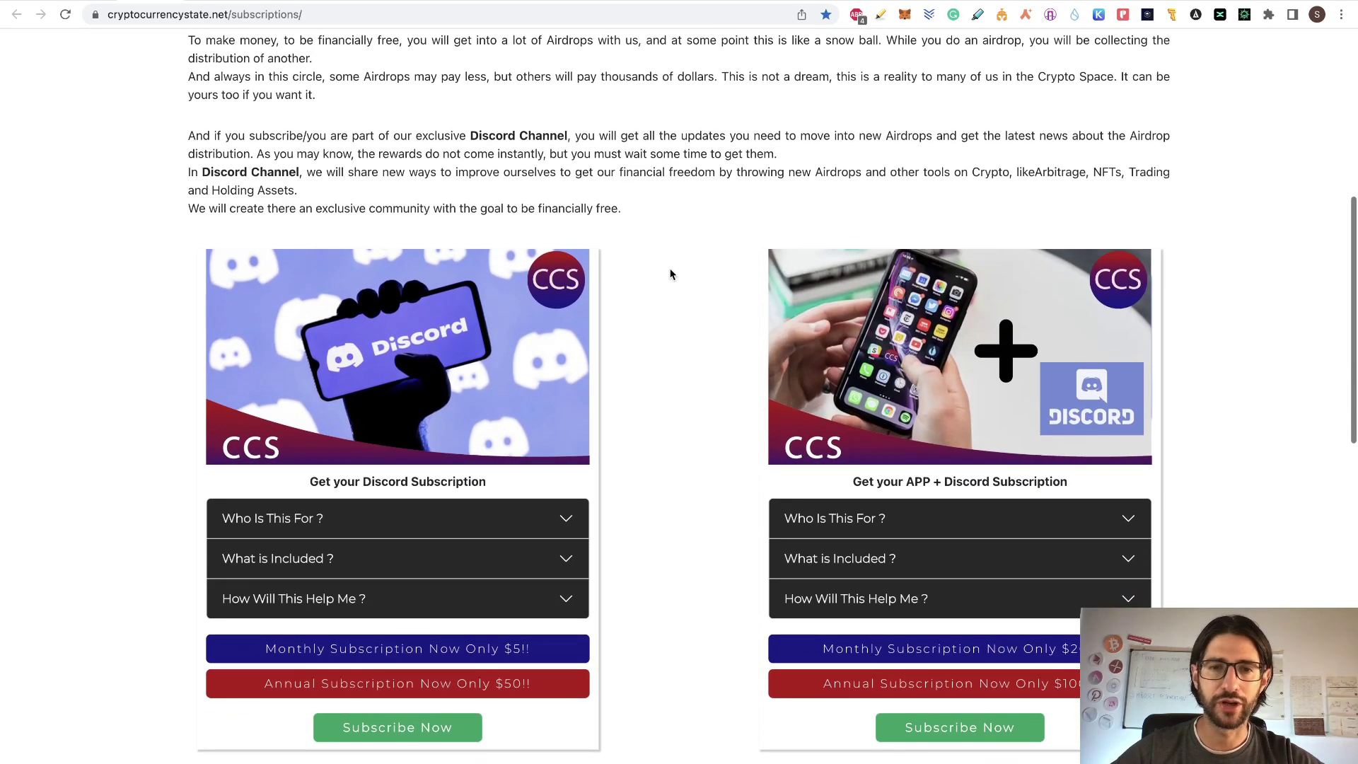
scroll(670, 275, up, 2)
scroll(670, 275, down, 2)
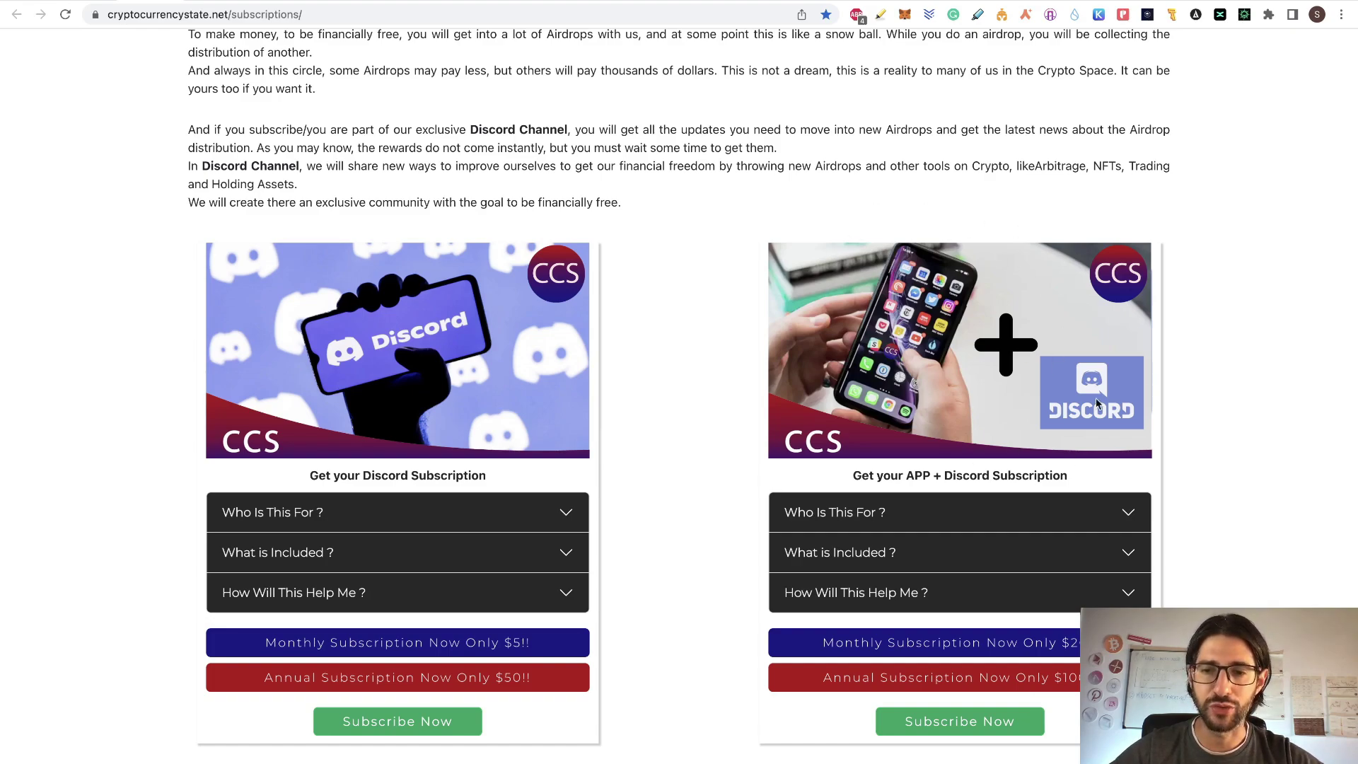
Preview the embedded video under Check How to Use the APP and dismiss its More videos suggestions
scroll(670, 312, down, 9)
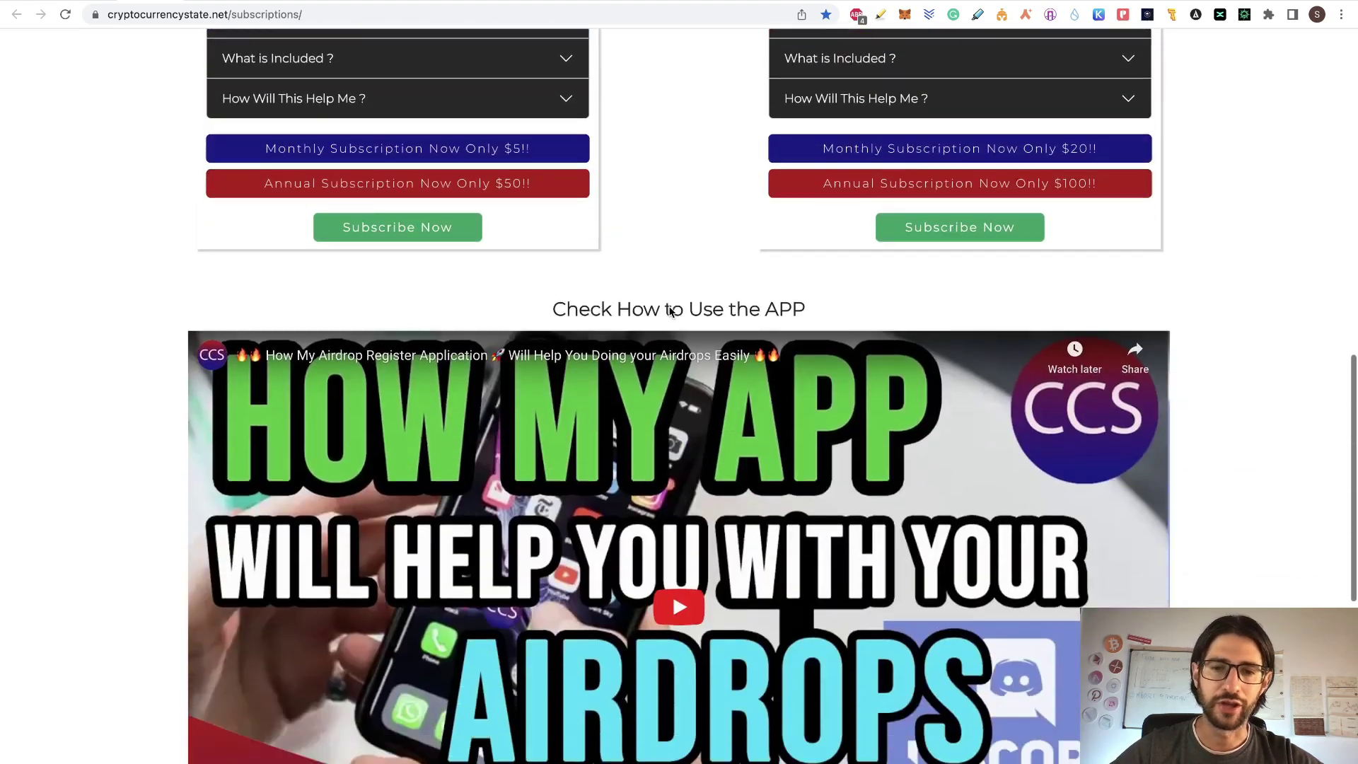
click(676, 451)
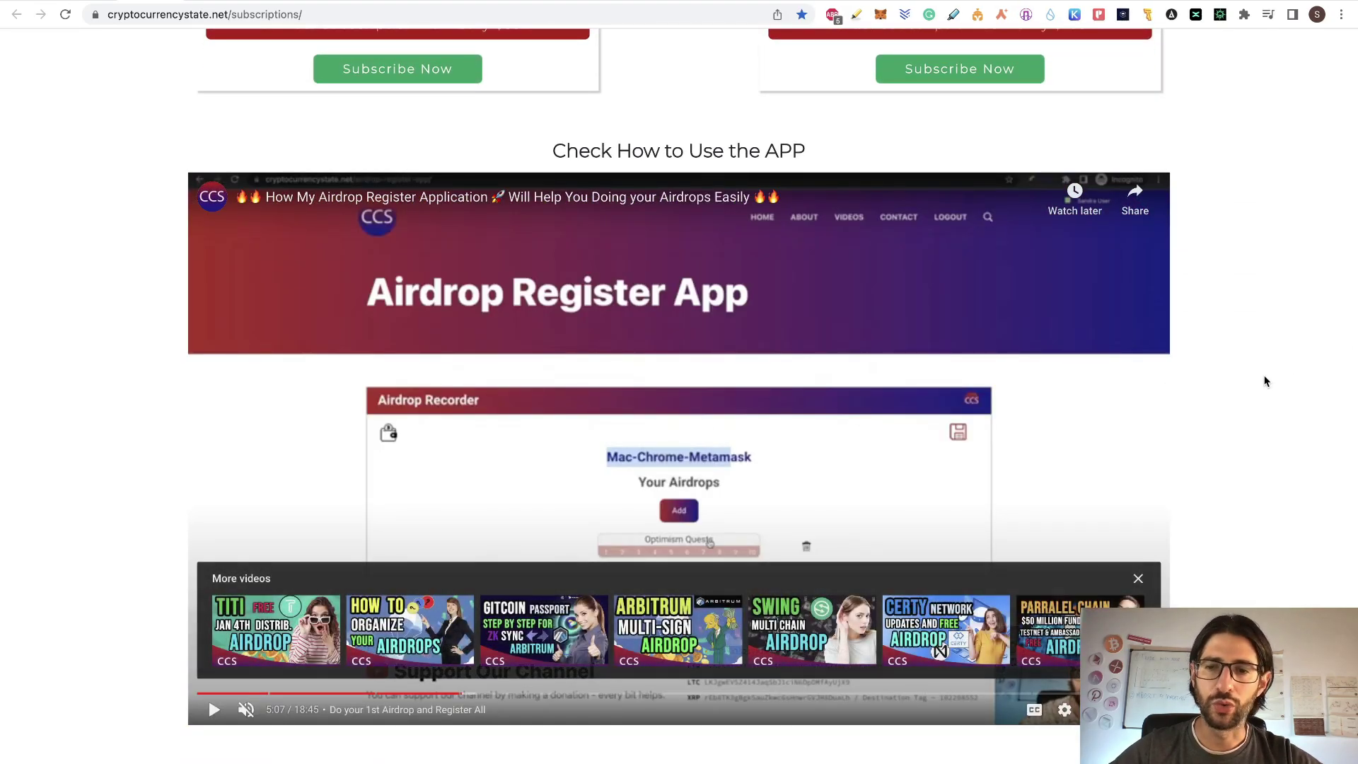
click(1139, 581)
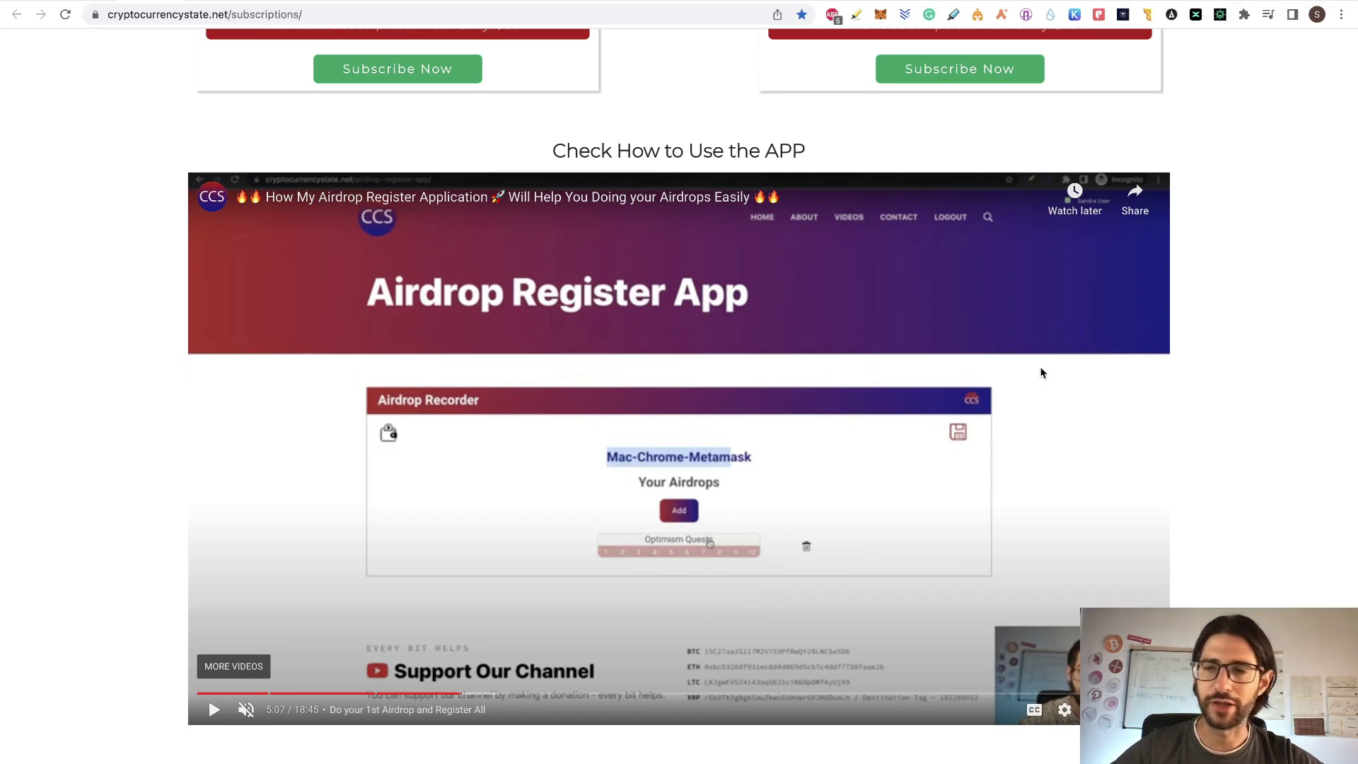
Review the subscription offers again along with the introduction to the new Discord and Airdrop Register Application
scroll(1183, 387, up, 10)
scroll(708, 526, down, 5)
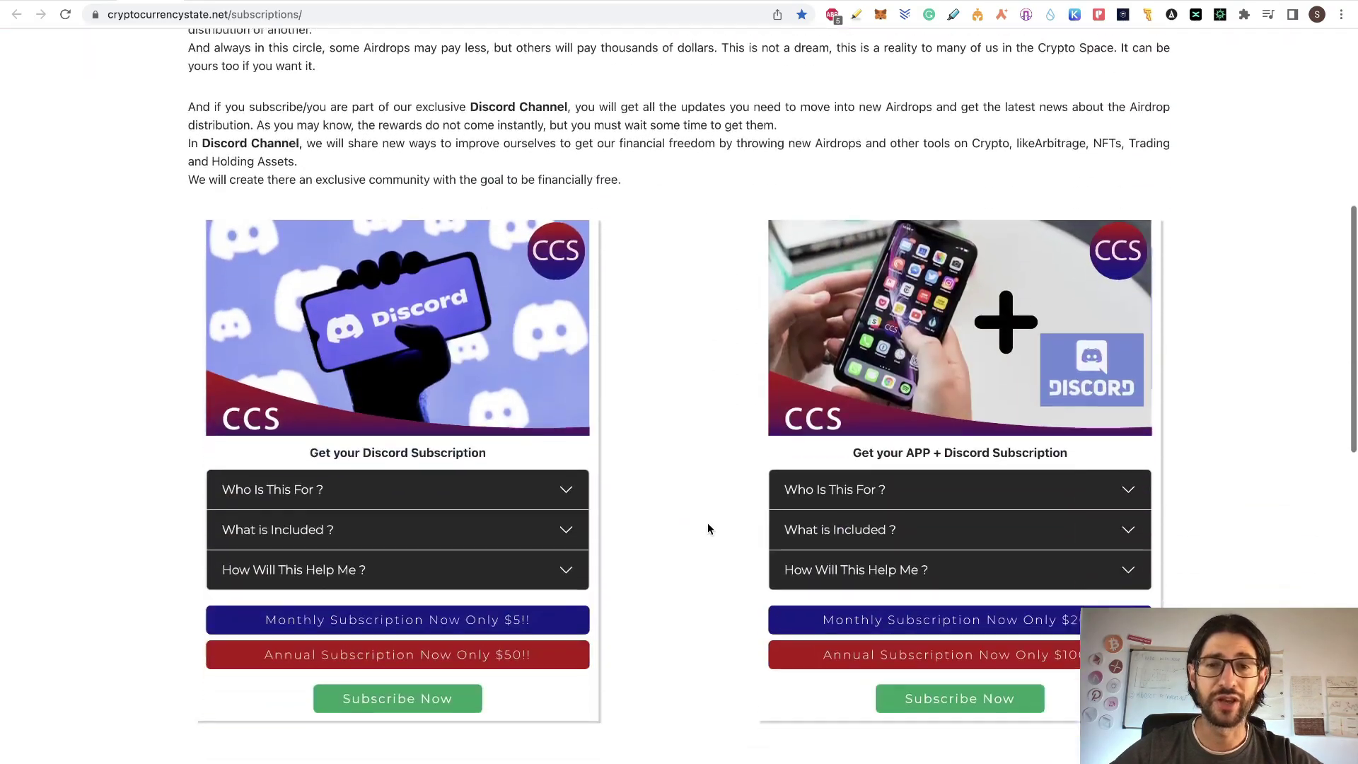
scroll(708, 527, up, 9)
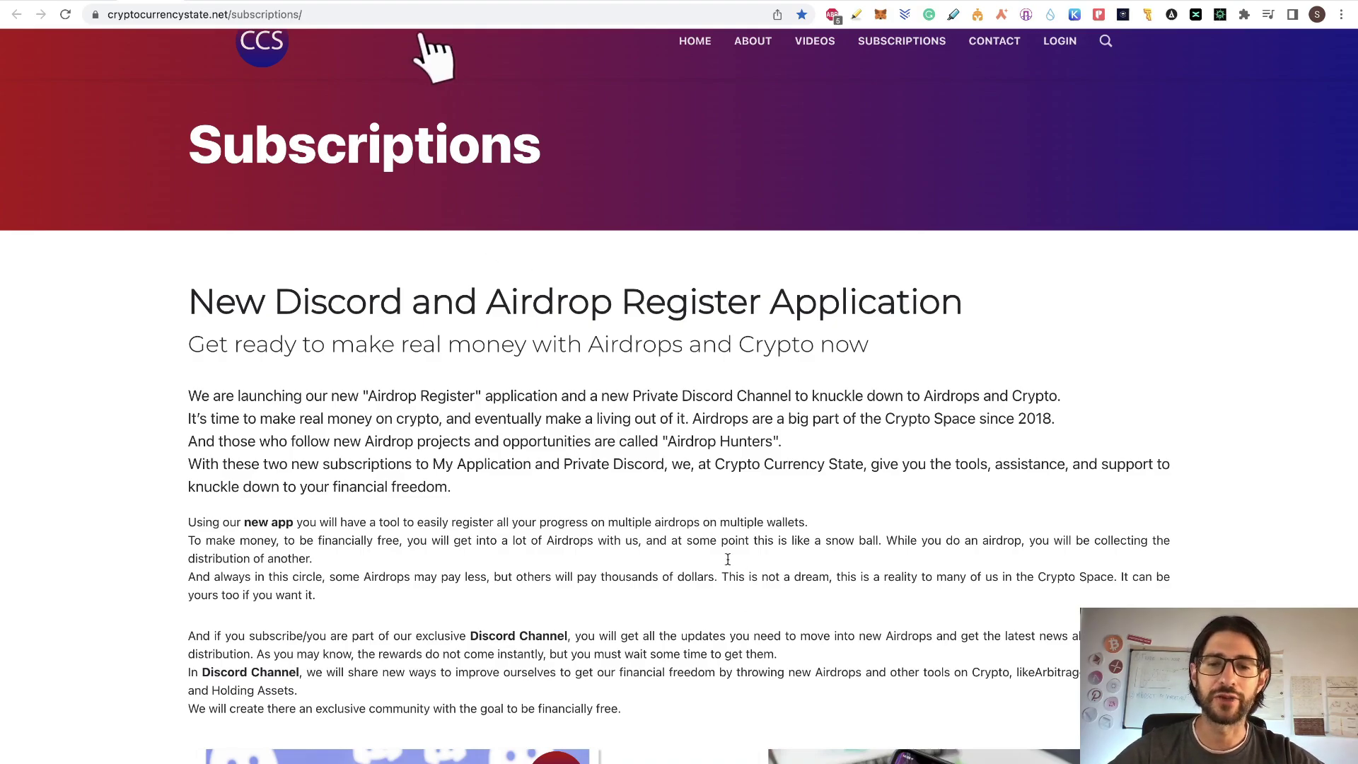
scroll(696, 527, down, 3)
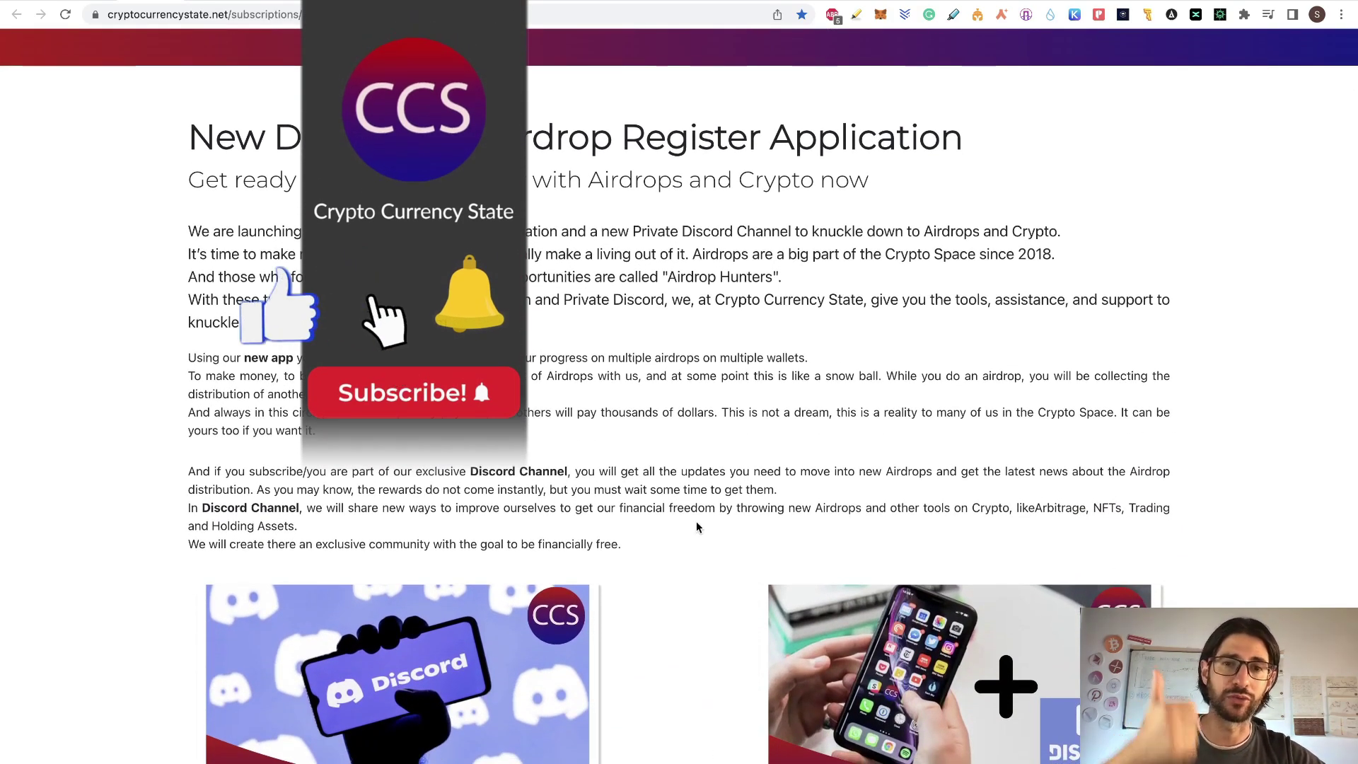